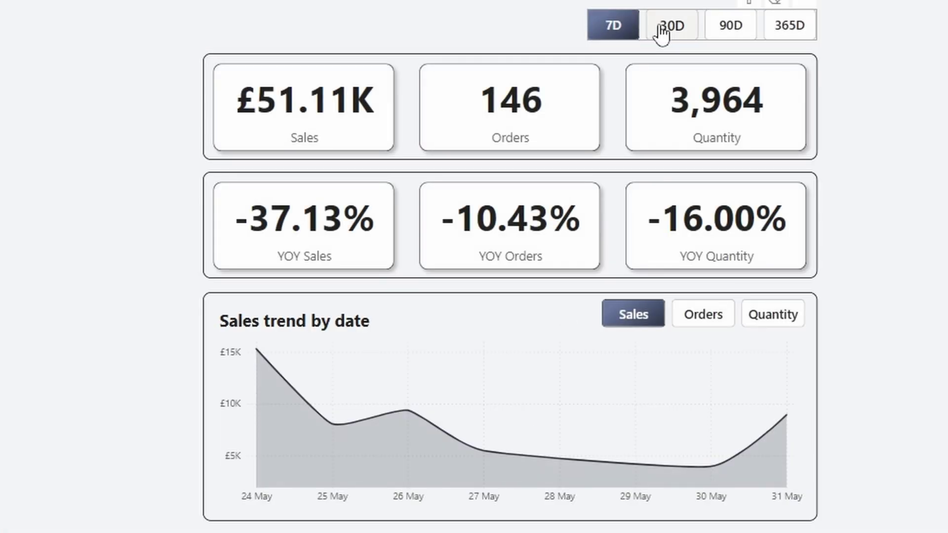
# Preview the finished dashboard at the 30D, 90D and 365D periods.
pyautogui.click(661, 30)
pyautogui.click(734, 31)
pyautogui.click(789, 27)
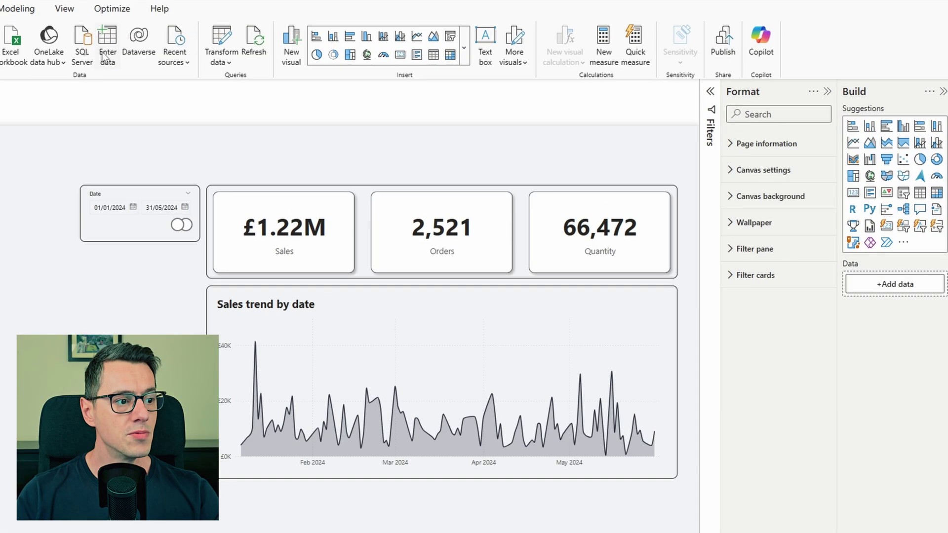
# Start an entered-data table named period_slicer with PERIOD and SORT columns.
pyautogui.click(192, 54)
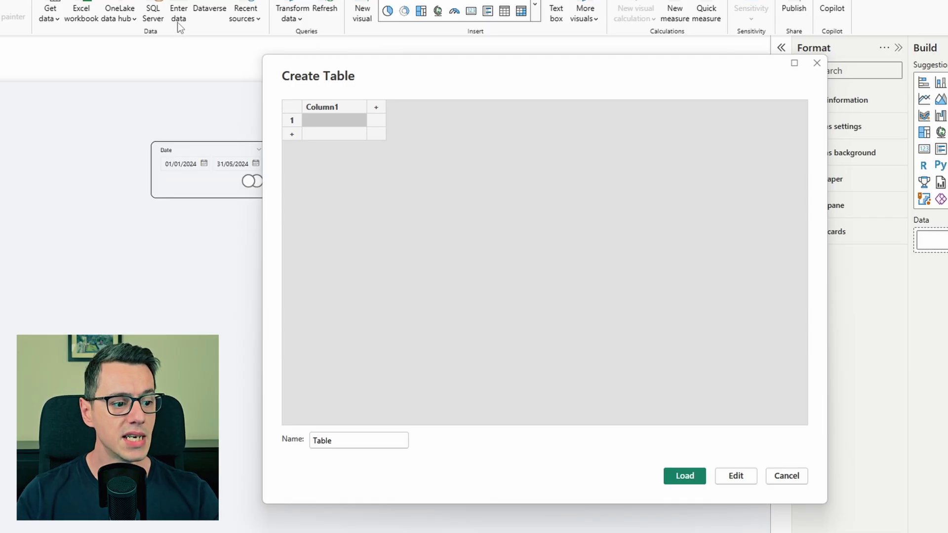
pyautogui.moveTo(357, 439); pyautogui.dragTo(279, 433)
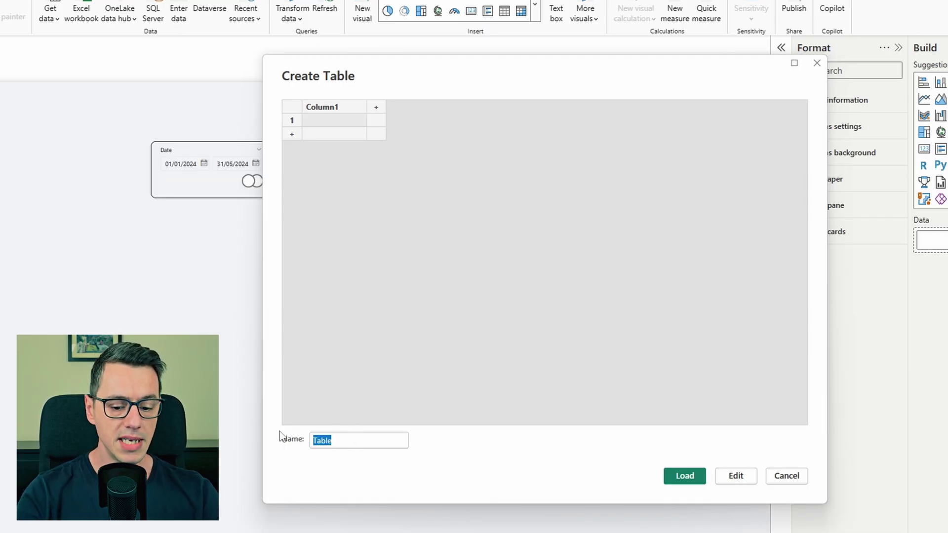
pyautogui.write('period')
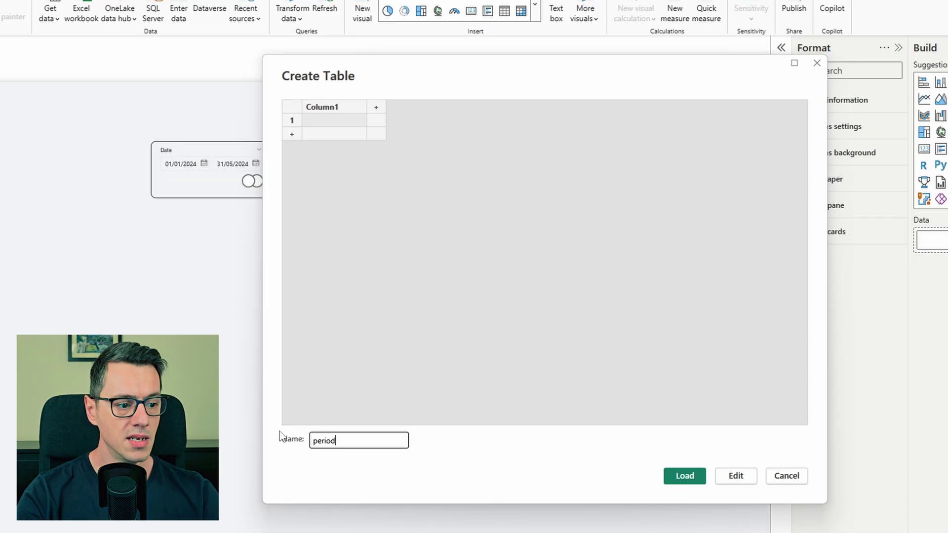
pyautogui.write('_slicer')
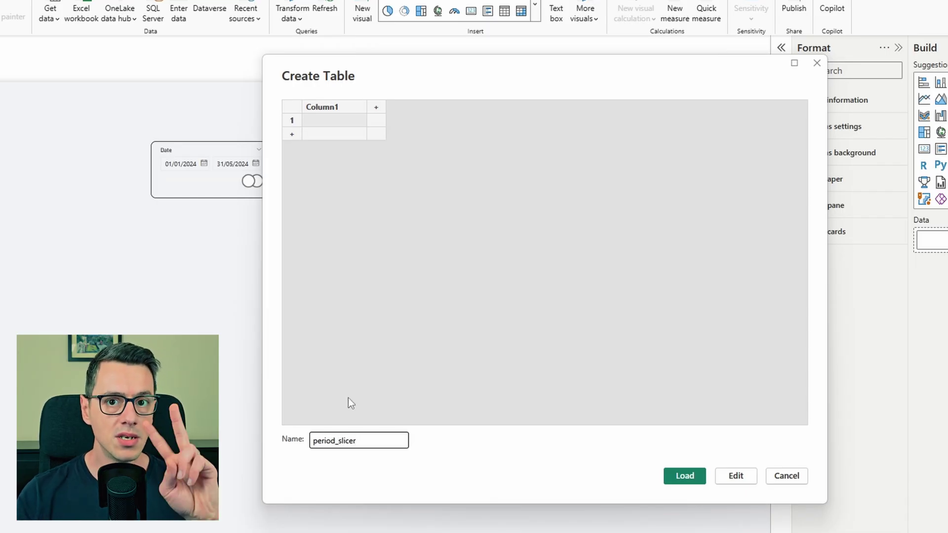
pyautogui.doubleClick(342, 108)
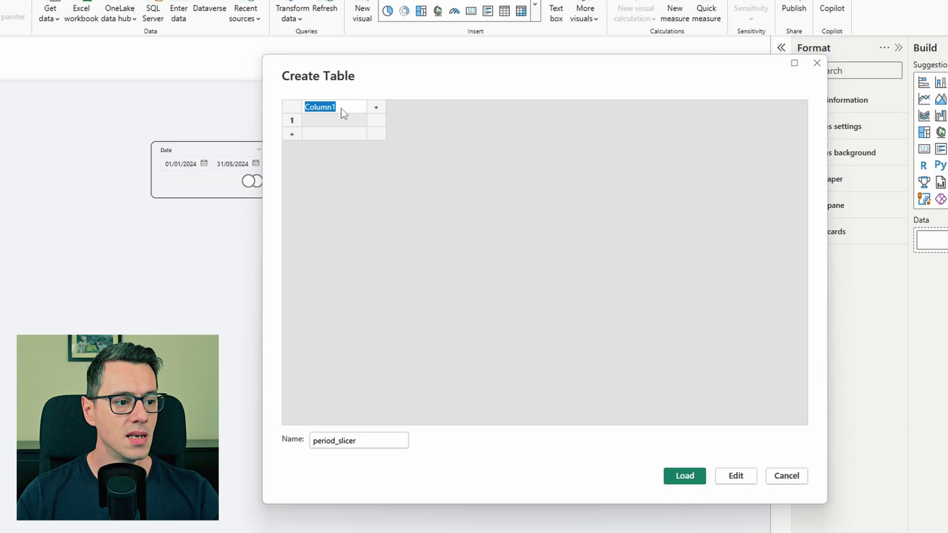
pyautogui.write('PERIOD')
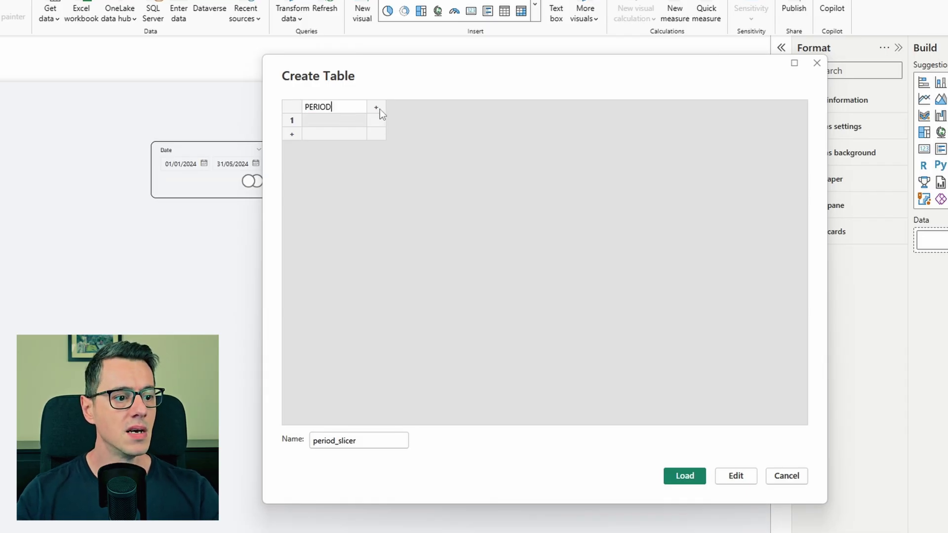
pyautogui.click(380, 109)
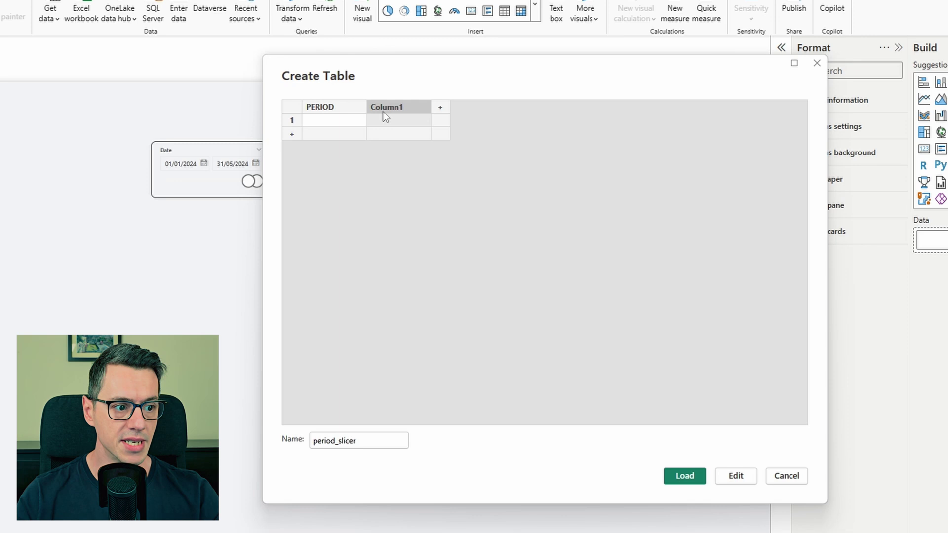
pyautogui.doubleClick(383, 110)
pyautogui.write('SORT')
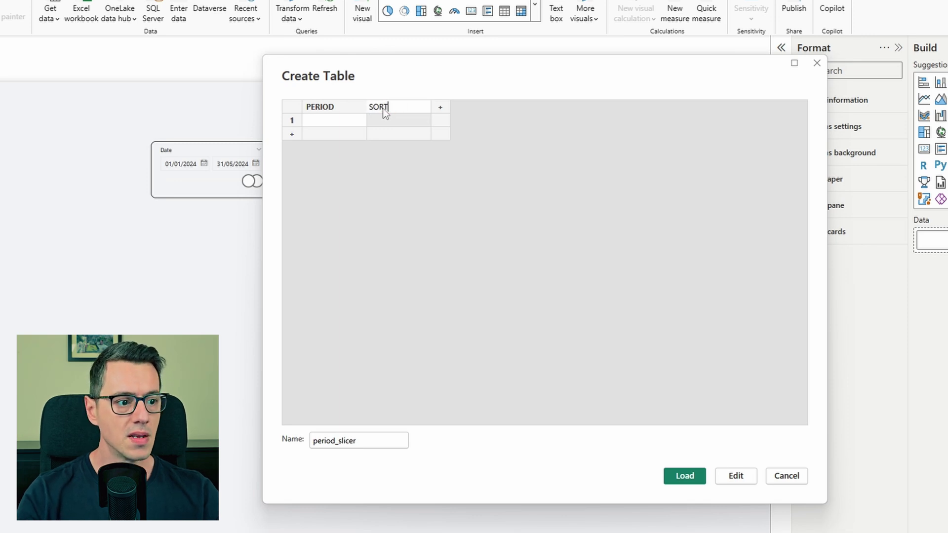
pyautogui.click(336, 121)
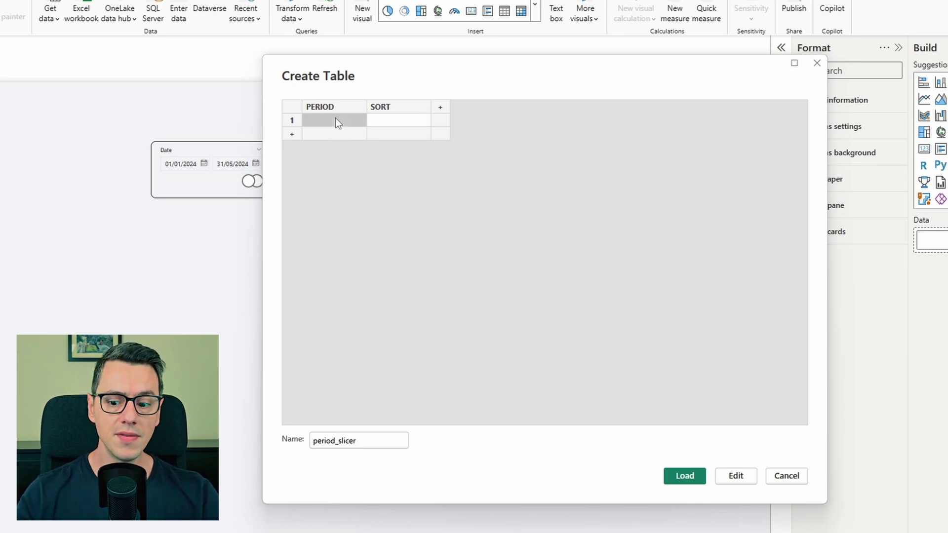
# Enter the PERIOD values 7D, 30D, 90D and 365D.
pyautogui.write('7D')
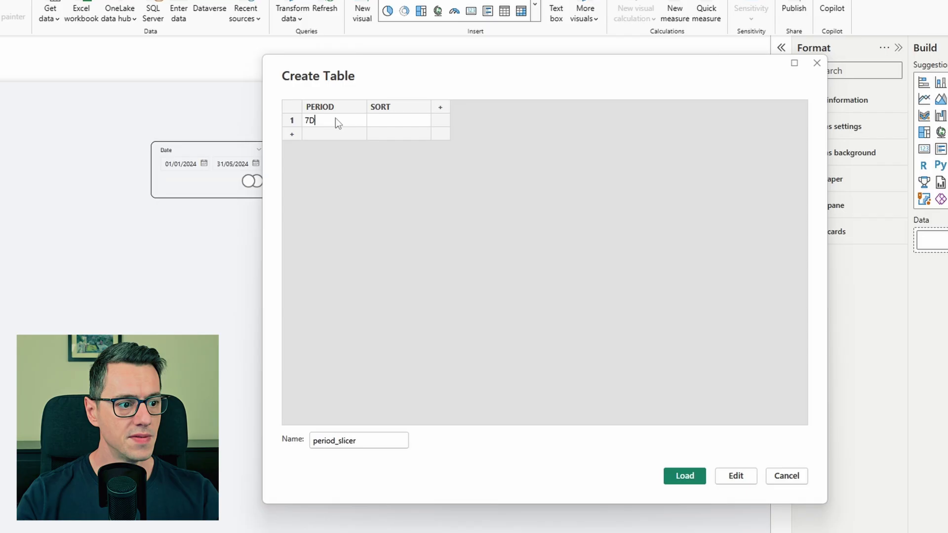
pyautogui.press('Return')
pyautogui.write('30D')
pyautogui.press('Return')
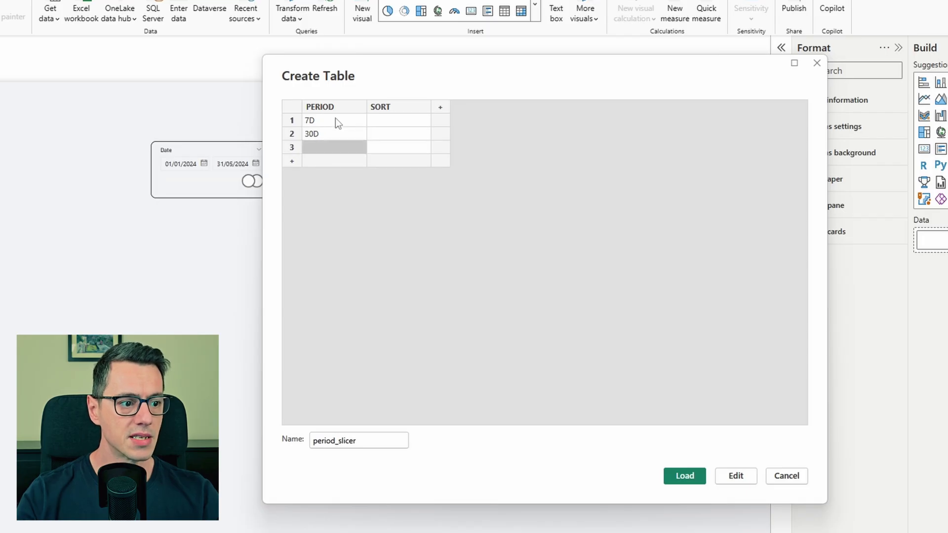
pyautogui.write('90D')
pyautogui.press('Return')
pyautogui.write('365D')
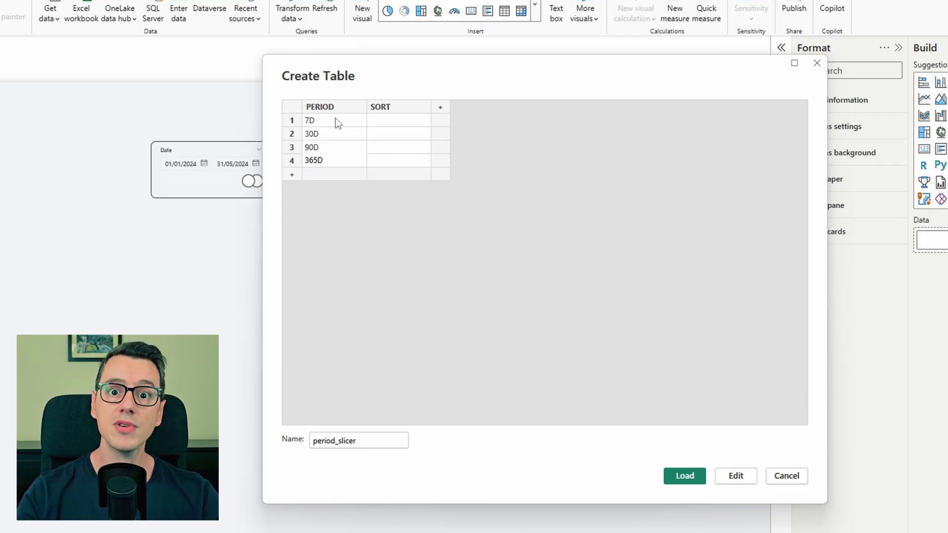
pyautogui.press('Tab')
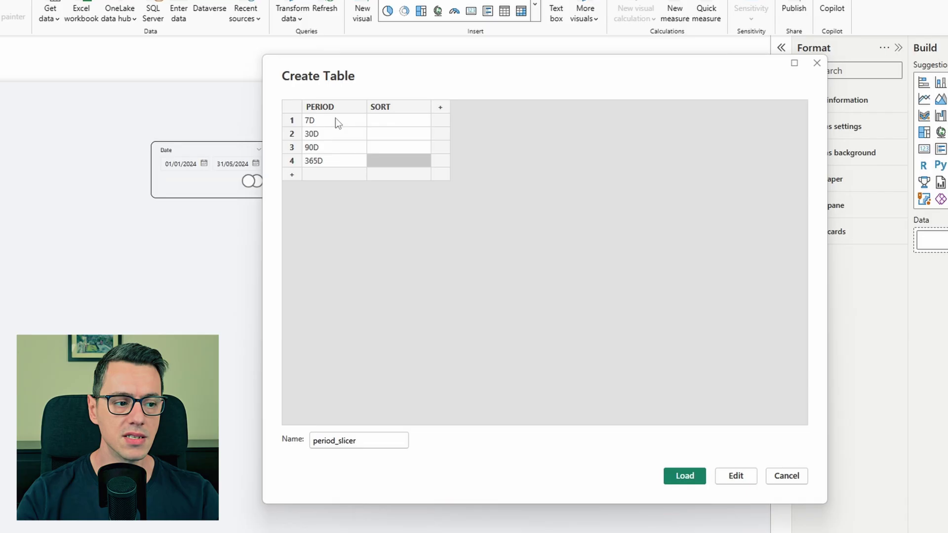
# Fill SORT with 1 to 4 and load the table into the model.
pyautogui.press('Up')
pyautogui.press('Up')
pyautogui.press('Up')
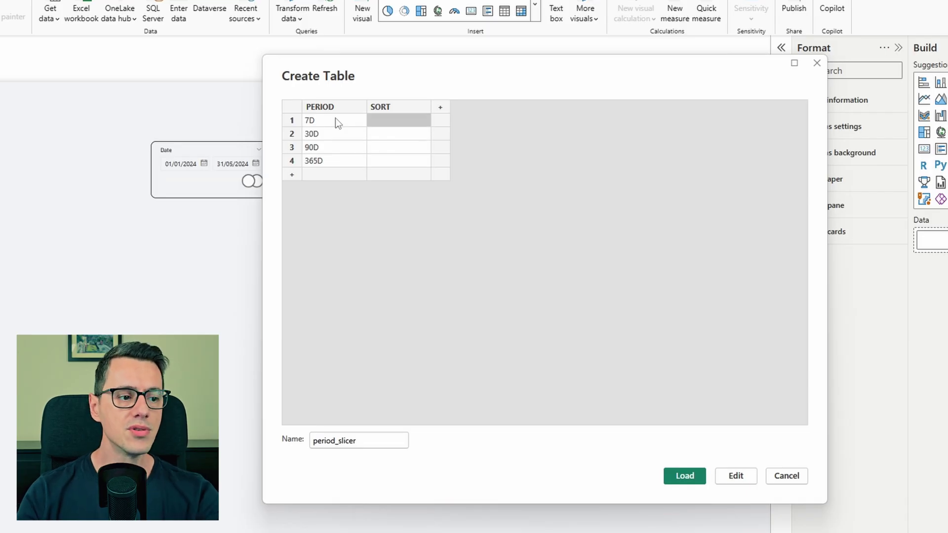
pyautogui.write('1')
pyautogui.press('Return')
pyautogui.write('2')
pyautogui.press('Return')
pyautogui.write('3')
pyautogui.press('Return')
pyautogui.write('4')
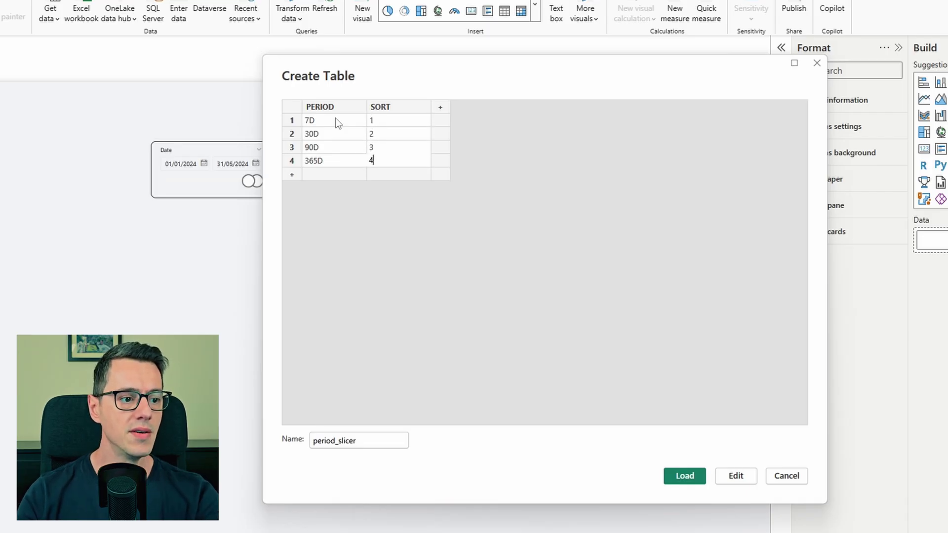
pyautogui.click(684, 475)
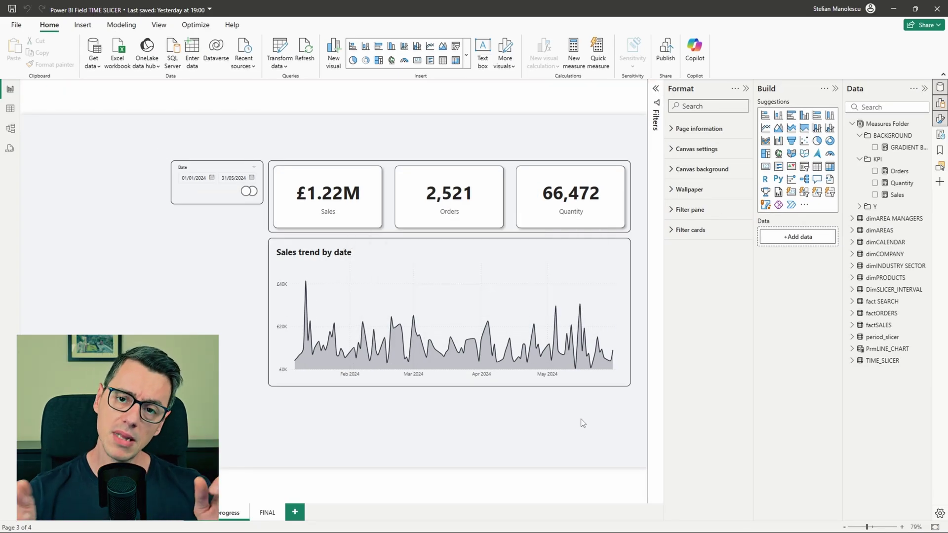
# Replace the slicer's Date field with period_slicer PERIOD.
pyautogui.click(217, 195)
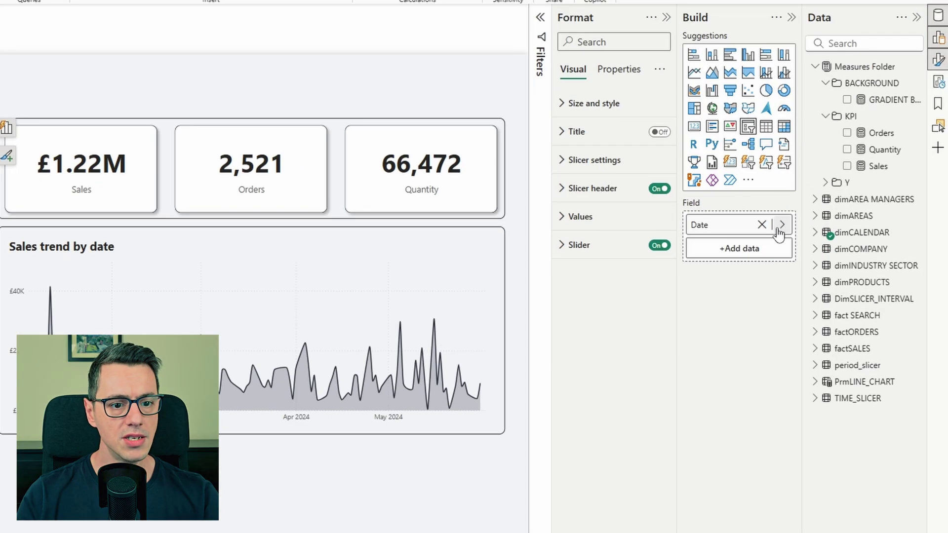
pyautogui.click(828, 238)
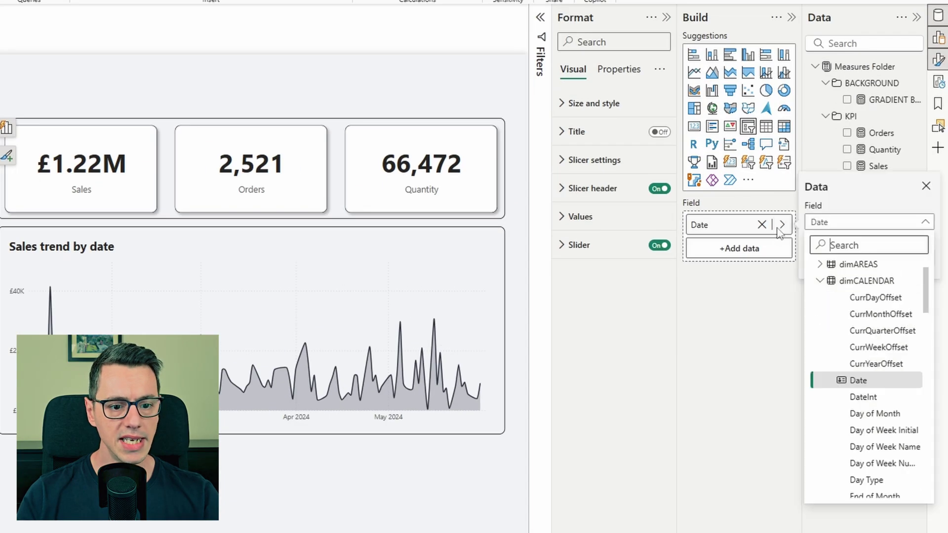
pyautogui.click(829, 283)
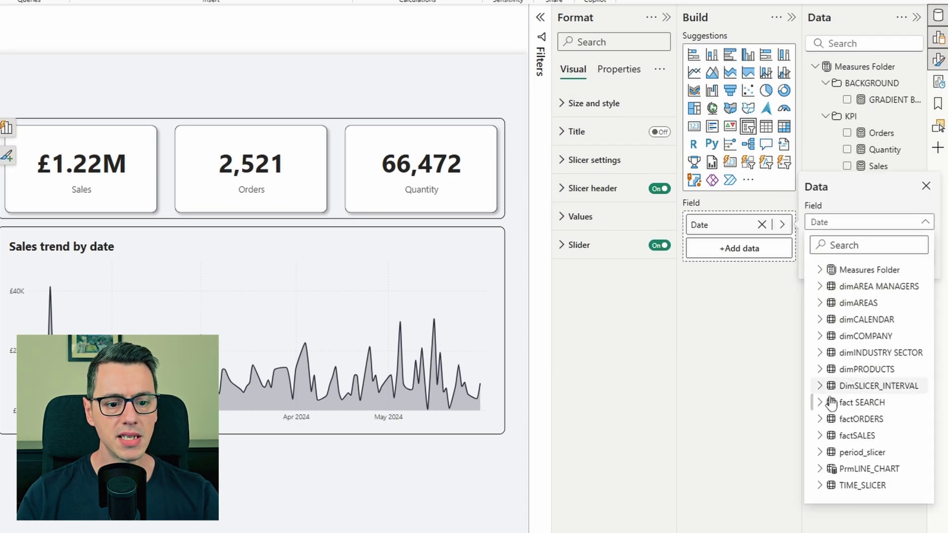
pyautogui.click(820, 452)
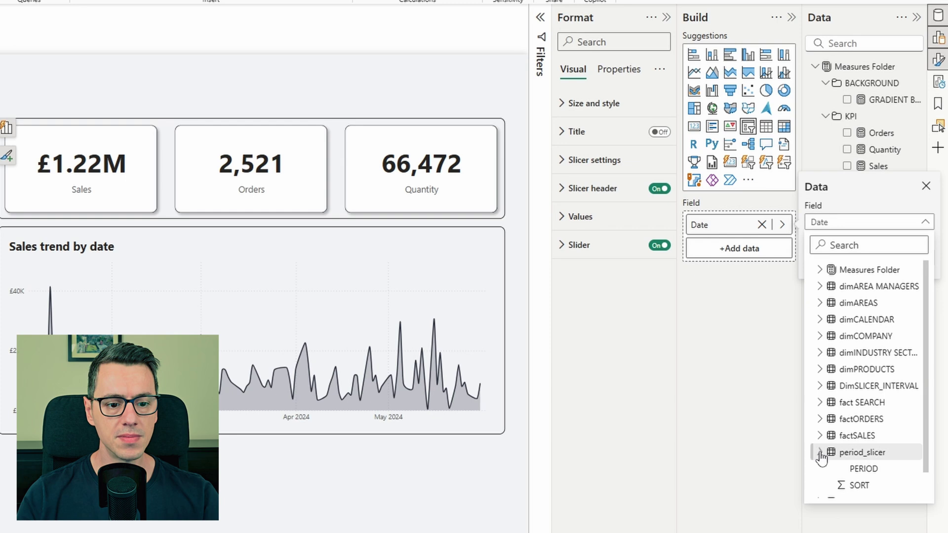
pyautogui.click(848, 468)
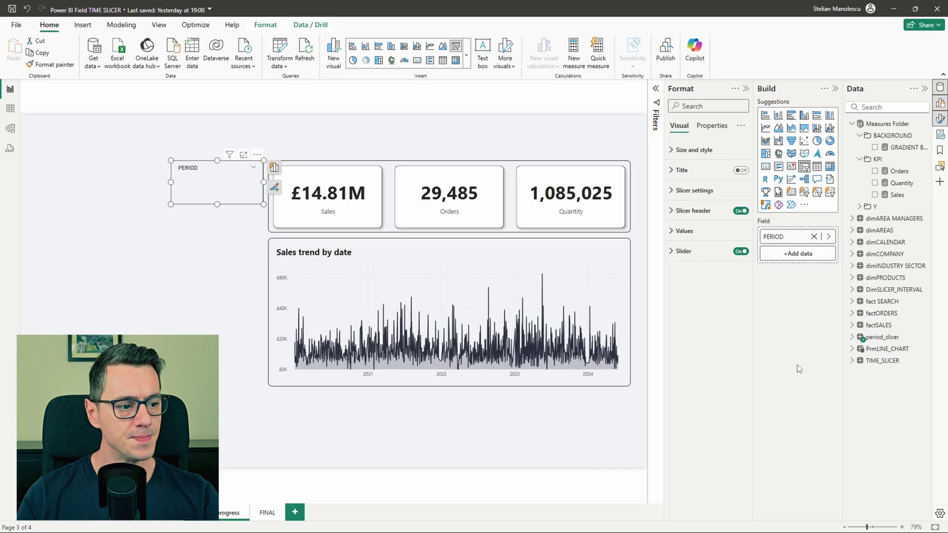
# Make the period slicer taller so all four options show.
pyautogui.click(232, 235)
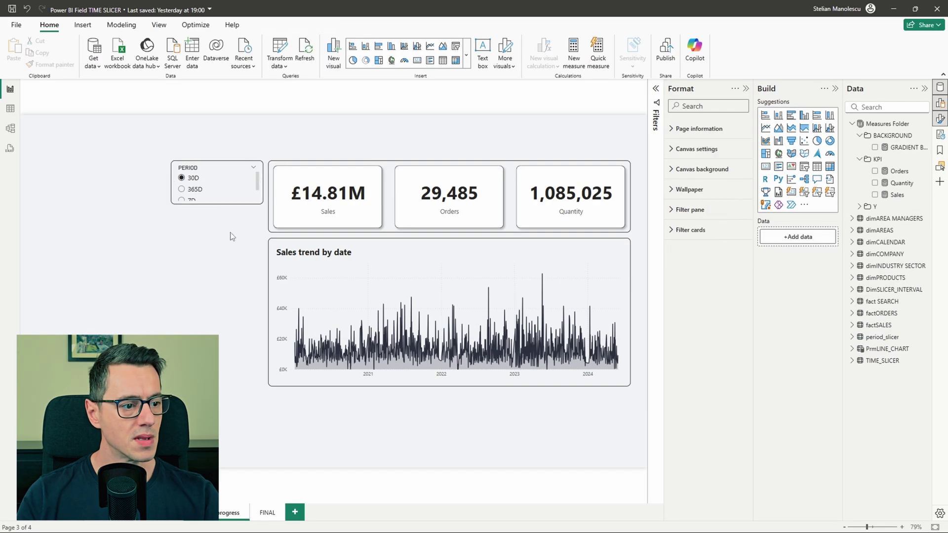
pyautogui.click(217, 201)
pyautogui.moveTo(217, 204); pyautogui.dragTo(220, 242)
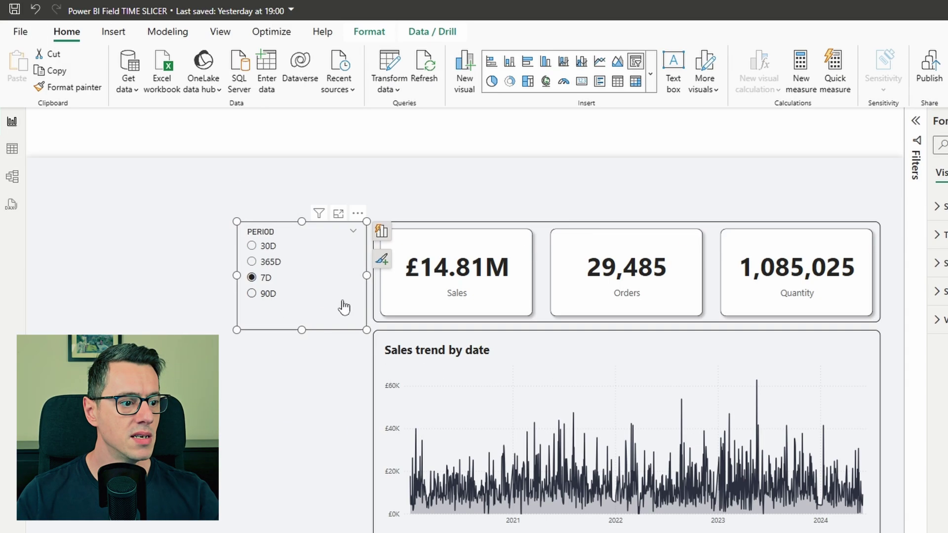
# In Model view, set period_slicer PERIOD's Sort by column to SORT, then return to Report view.
pyautogui.click(13, 180)
pyautogui.click(769, 325)
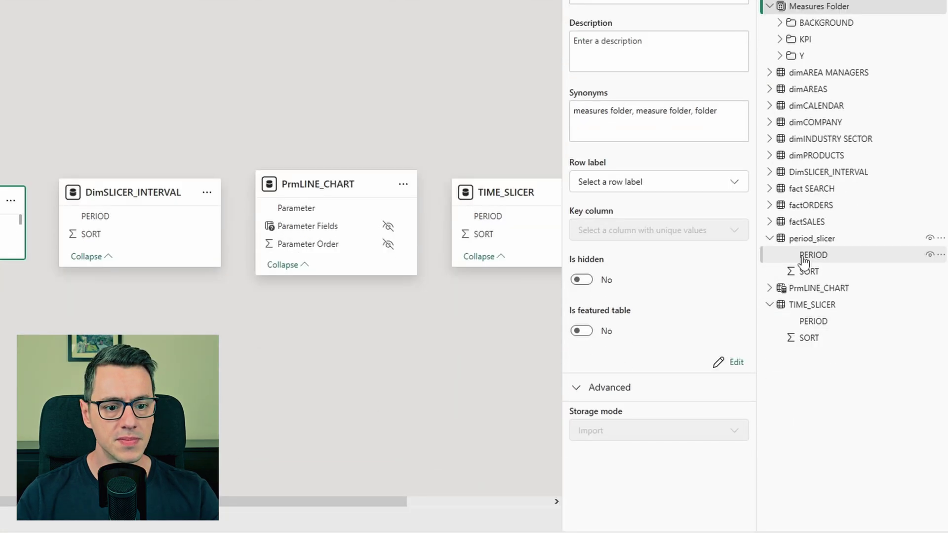
pyautogui.click(811, 342)
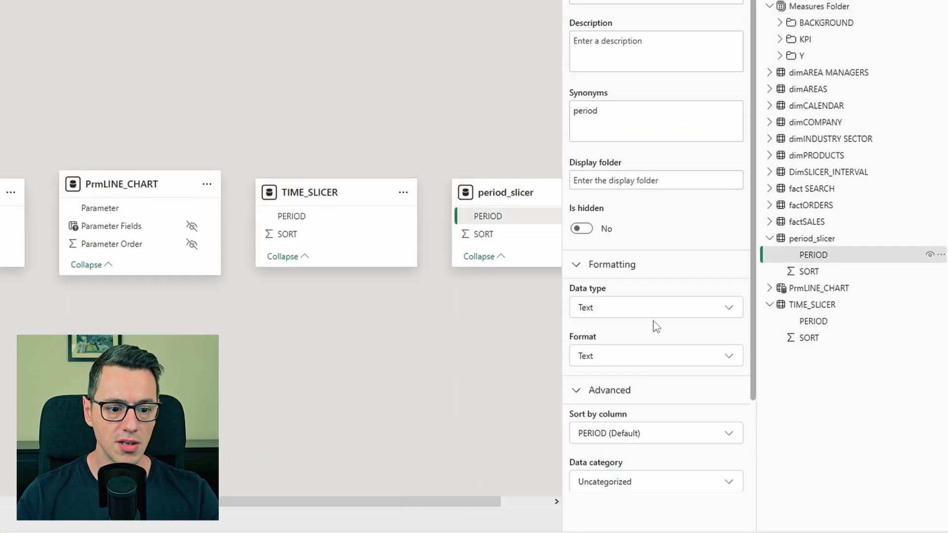
pyautogui.scroll(-2, 655, 326)
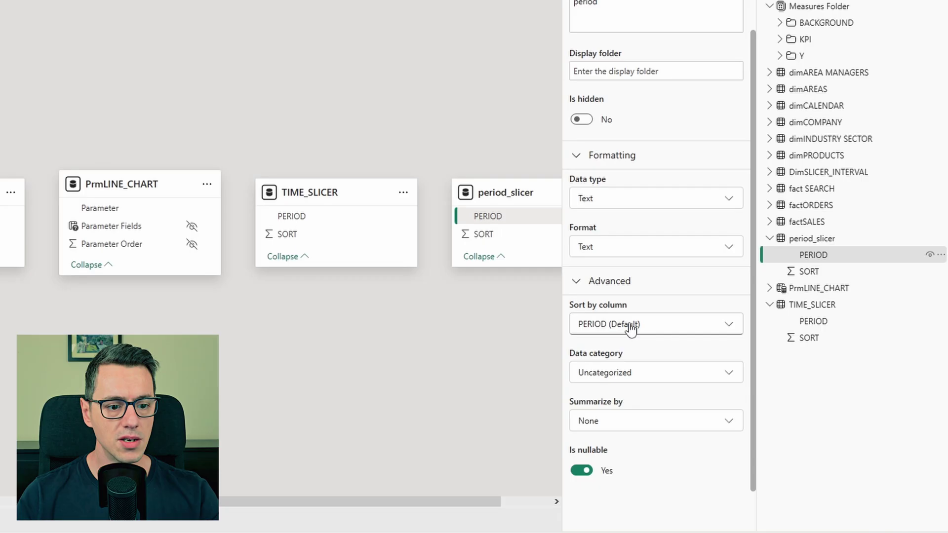
pyautogui.click(659, 326)
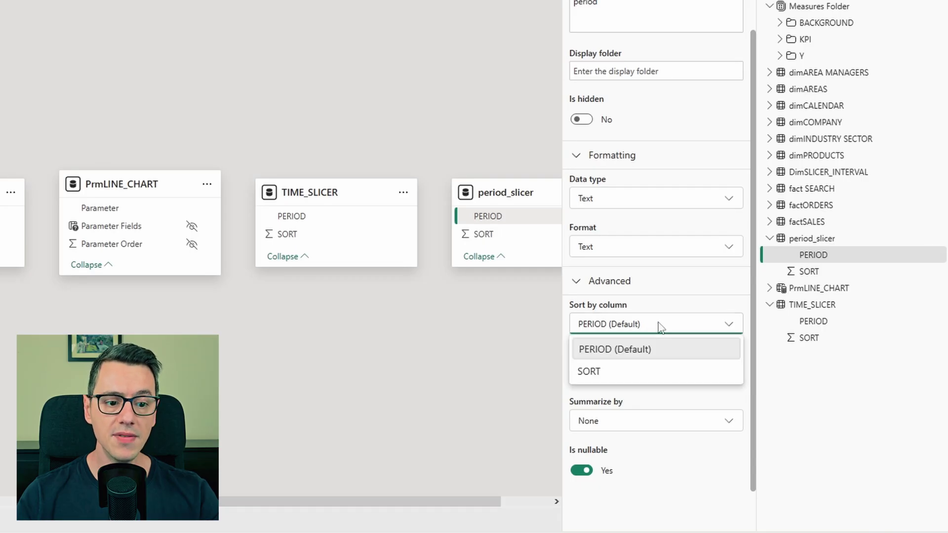
pyautogui.click(625, 380)
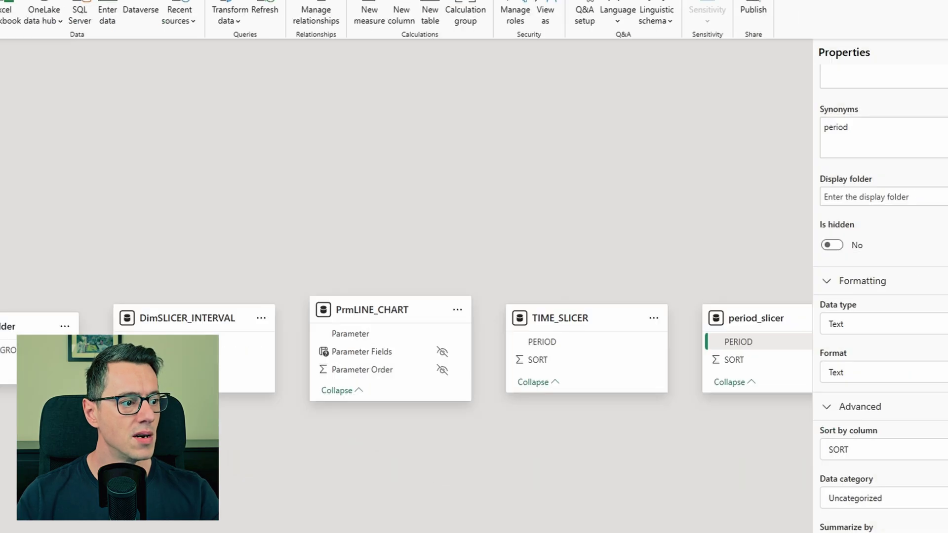
pyautogui.click(11, 124)
pyautogui.click(44, 312)
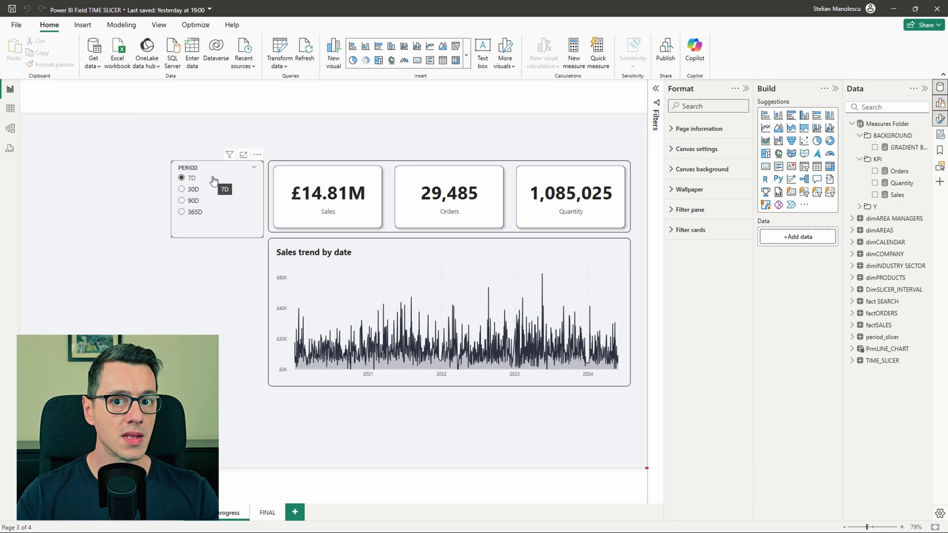
# Pick a period in the PERIOD slicer and select the Sales, Orders and Quantity cards.
pyautogui.click(78, 158)
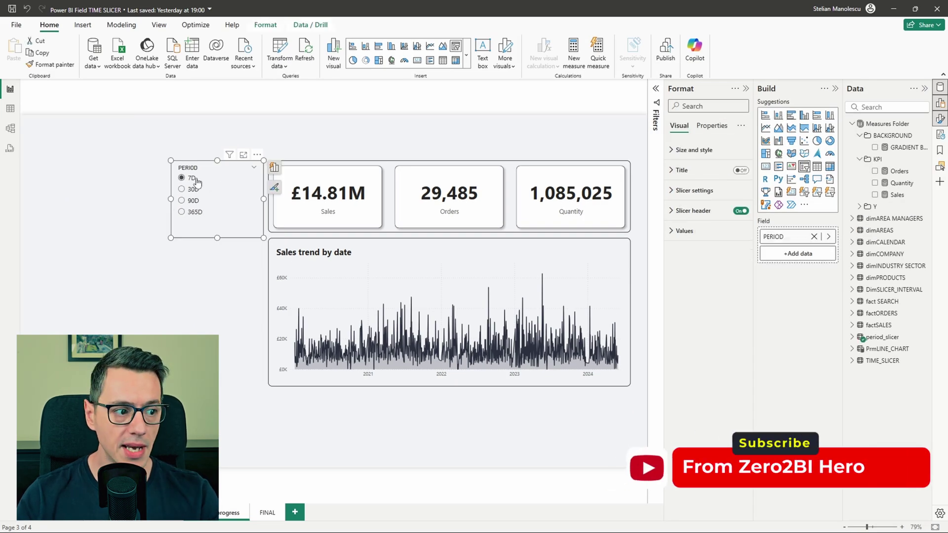
pyautogui.click(511, 200)
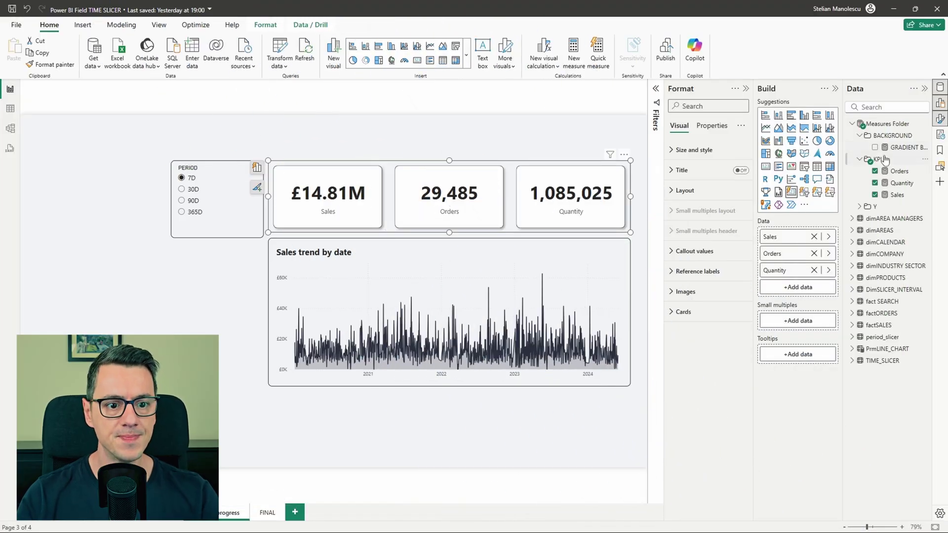
# Create a new measure named SALES BY PERIOD in the Measures Folder.
pyautogui.rightClick(885, 124)
pyautogui.click(846, 143)
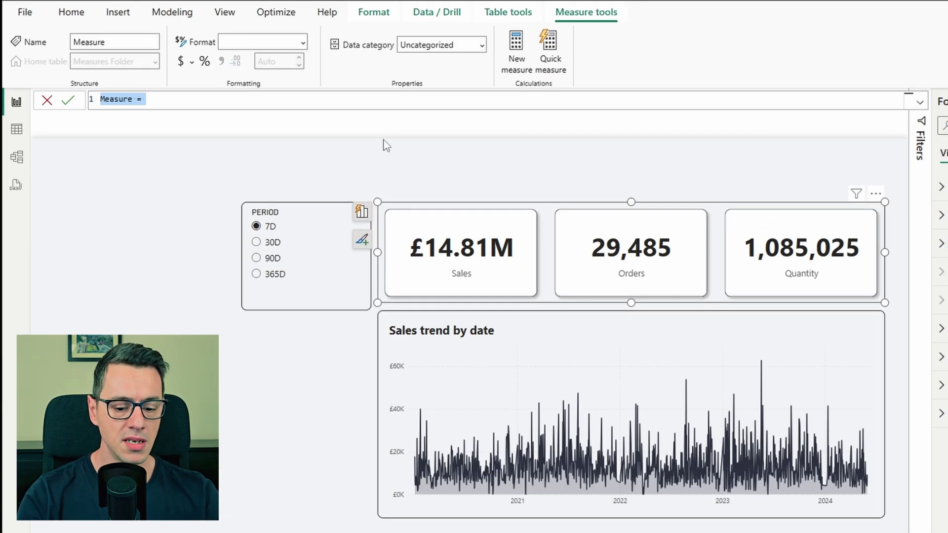
pyautogui.write('SALES BY PE')
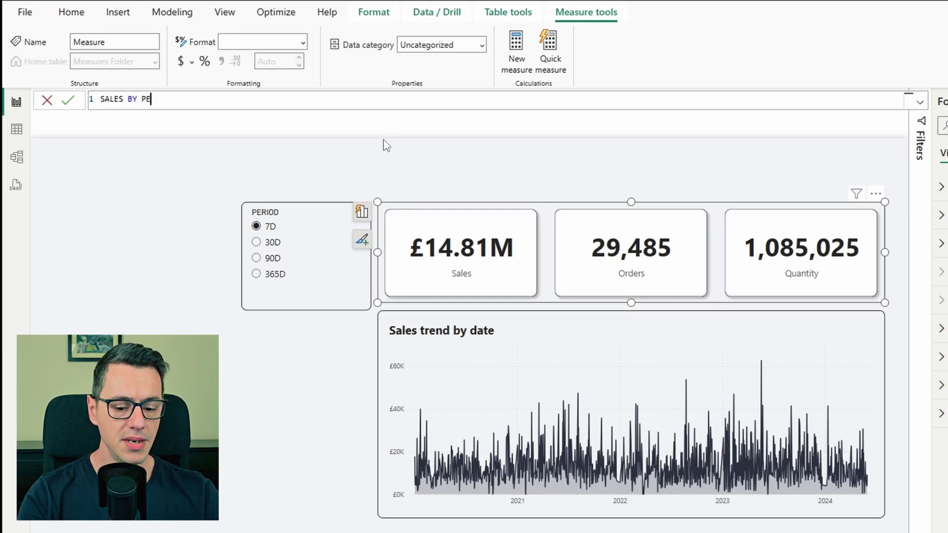
pyautogui.write('RIOD =')
pyautogui.hotkey('shift', 'Return')
pyautogui.hotkey('shift', 'Return')
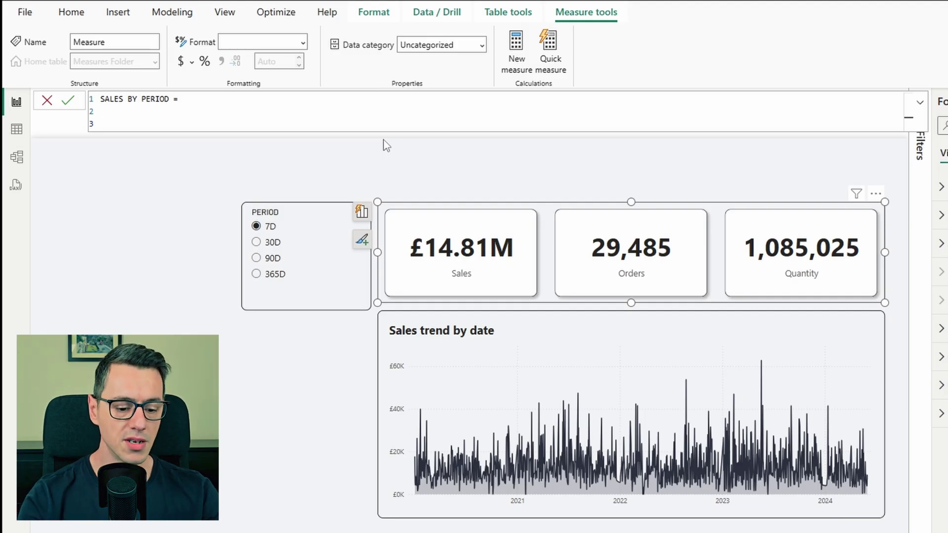
# Write VAR _SELECTION = SELECTEDVALUE(period_slicer[PERIOD]) followed by RETURN.
pyautogui.write('VAR _SELECTION')
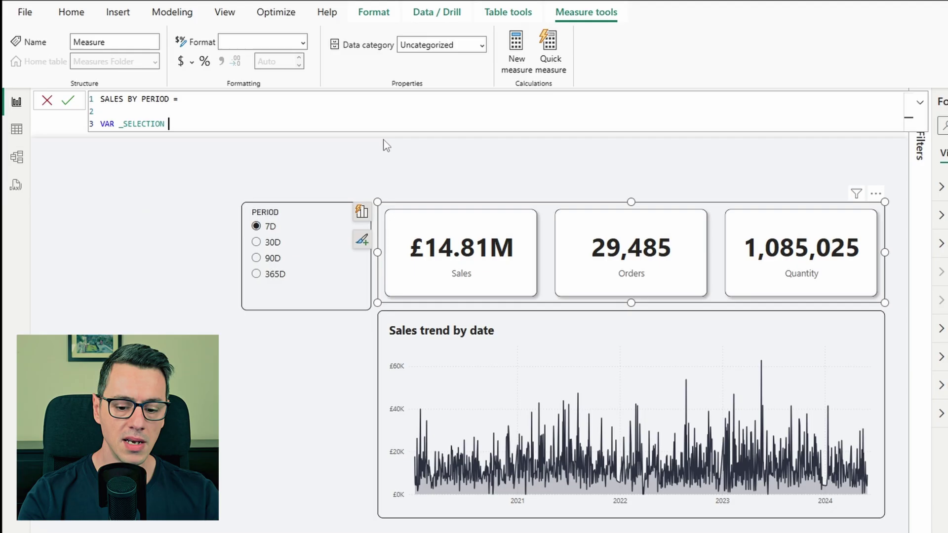
pyautogui.write(' = SELE')
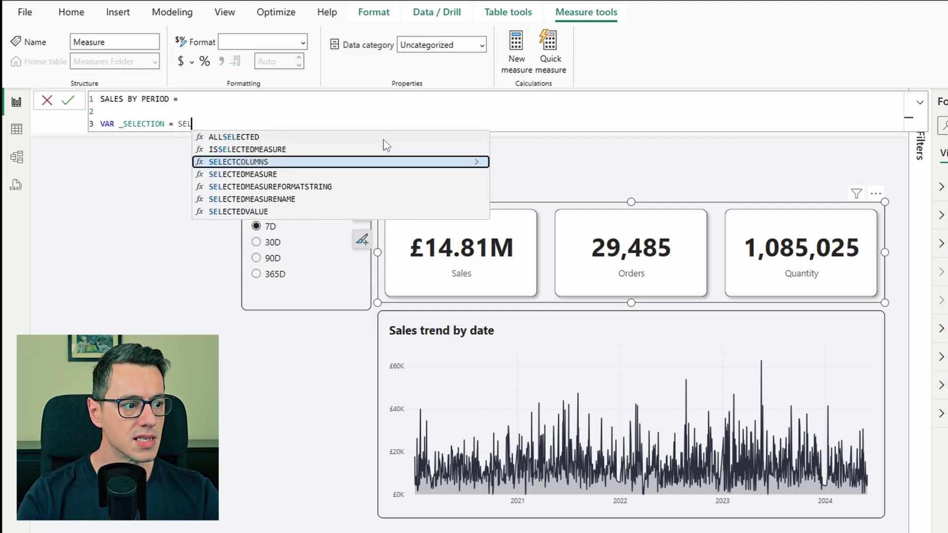
pyautogui.press('Down')
pyautogui.press('Down')
pyautogui.press('Down')
pyautogui.press('Down')
pyautogui.press('Tab')
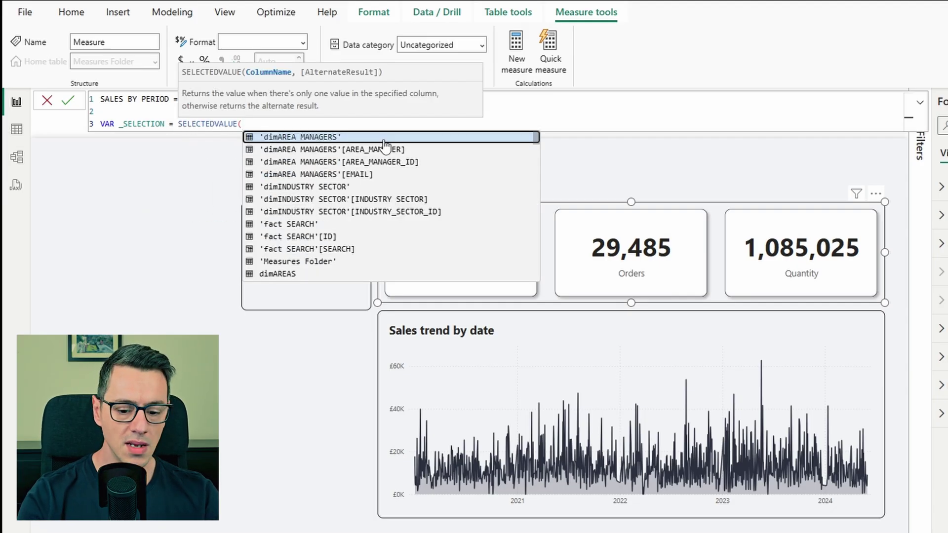
pyautogui.write('PERIOD')
pyautogui.press('Down')
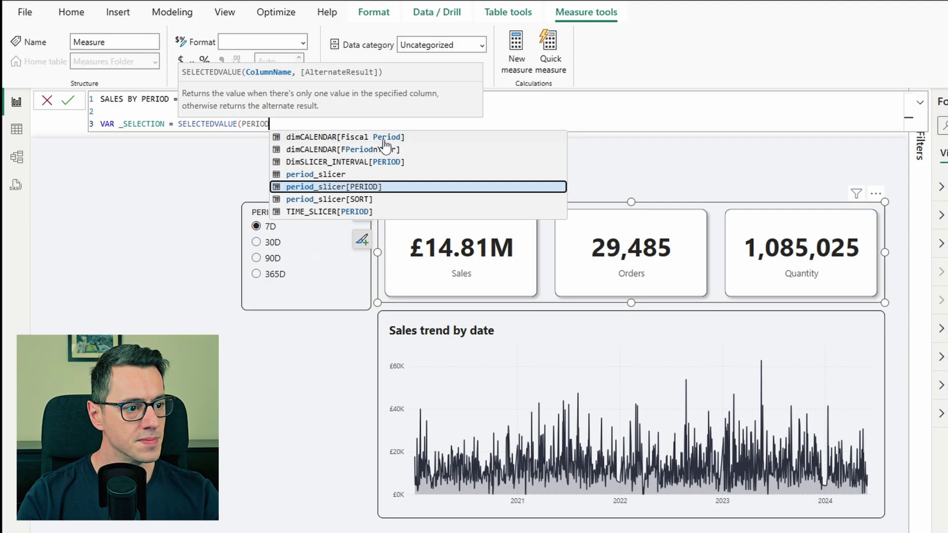
pyautogui.press('Tab')
pyautogui.write(')')
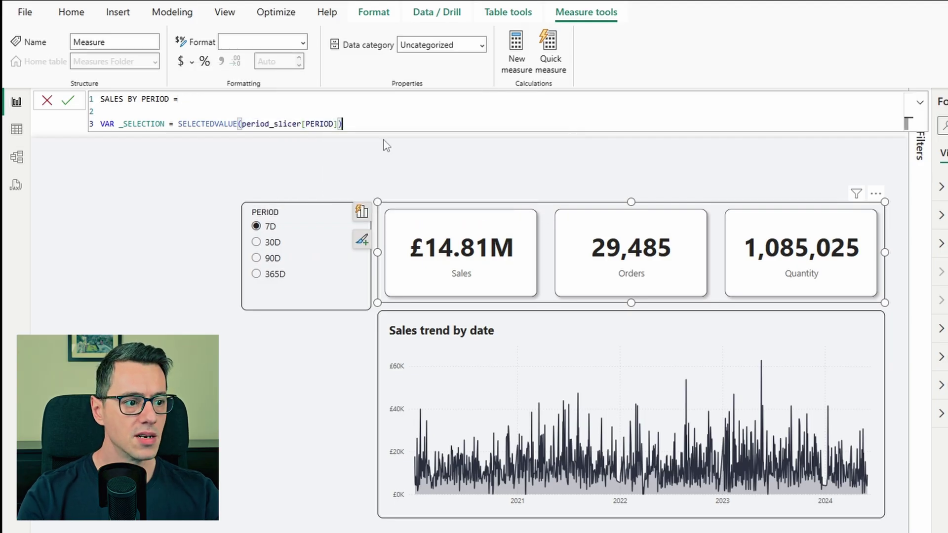
pyautogui.press('Return')
pyautogui.press('Return')
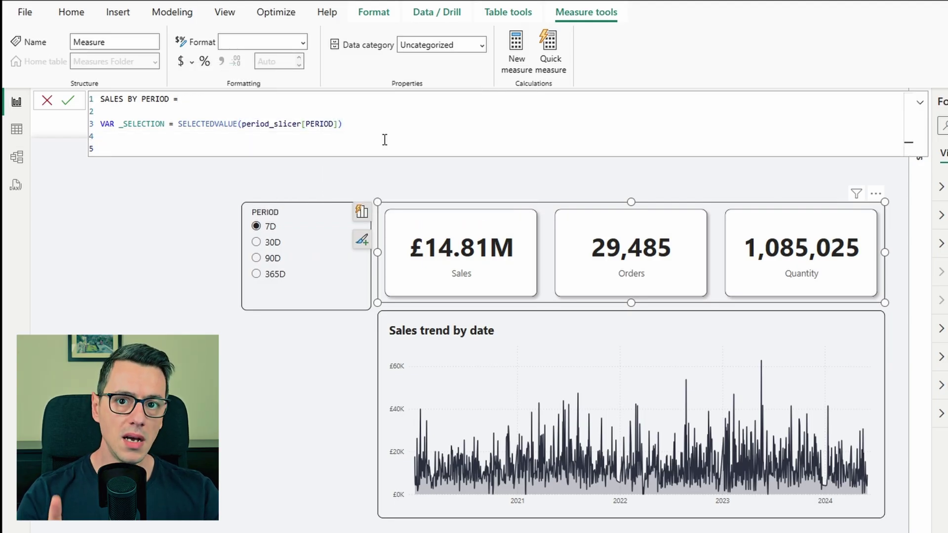
pyautogui.write('RETURN')
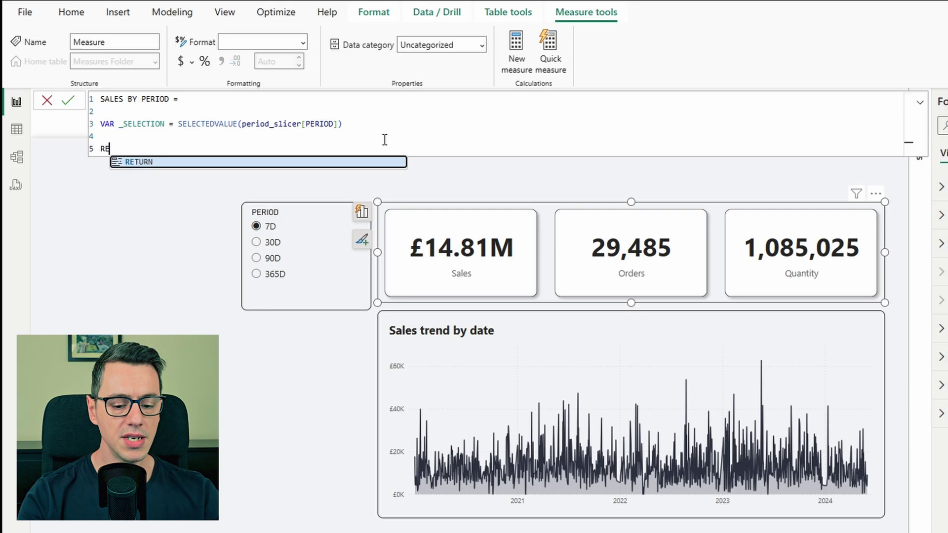
pyautogui.press('Return')
pyautogui.press('Return')
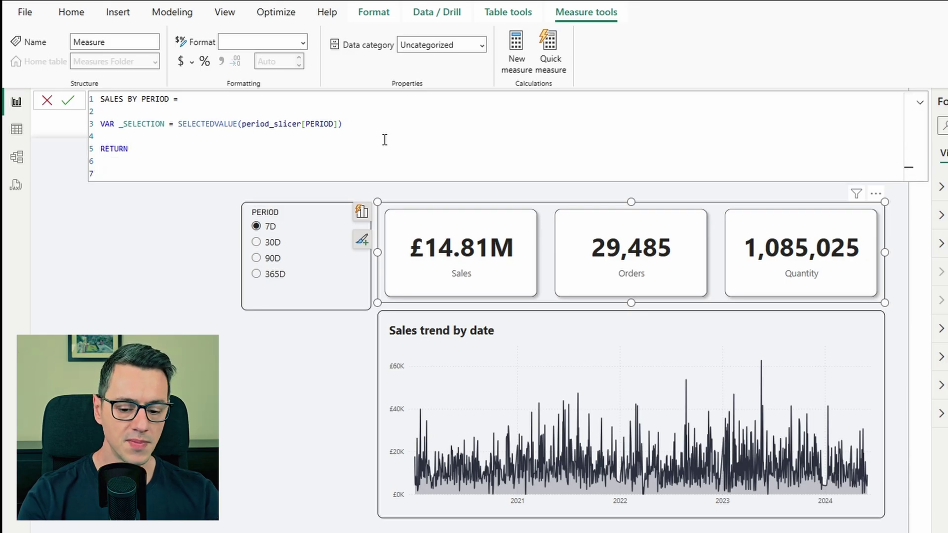
# Return _SELECTION, place SALES BY PERIOD as a card below the slicer, and test 30D and 90D.
pyautogui.write('_SELECTION')
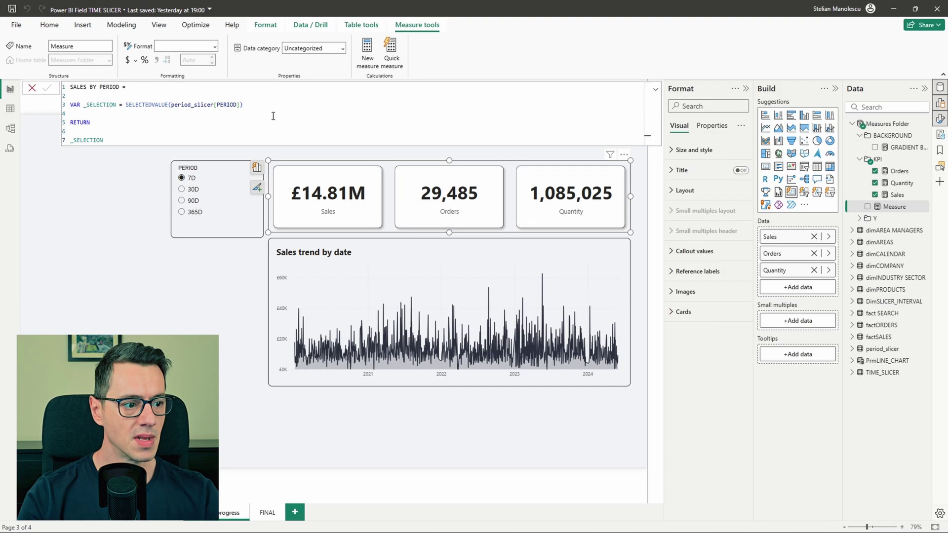
pyautogui.press('Return')
pyautogui.click(224, 350)
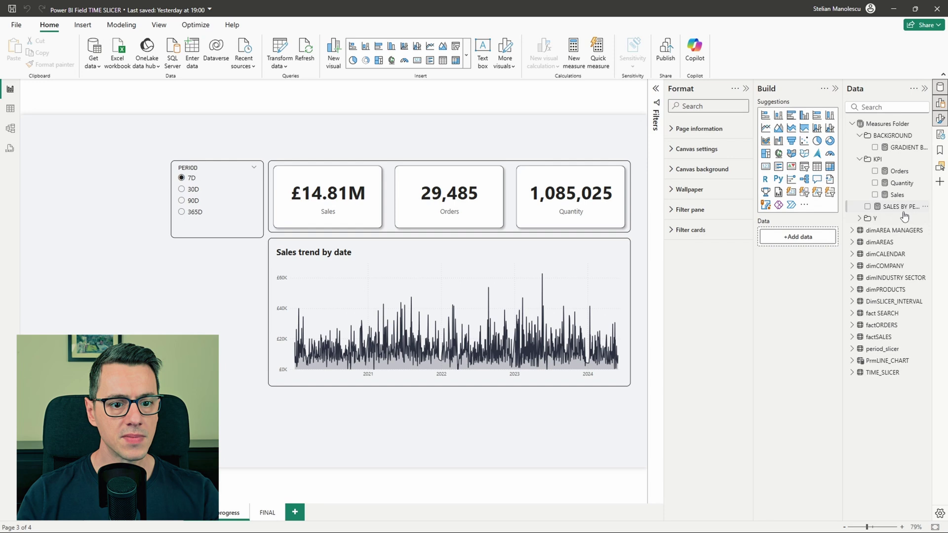
pyautogui.moveTo(909, 212); pyautogui.dragTo(232, 318)
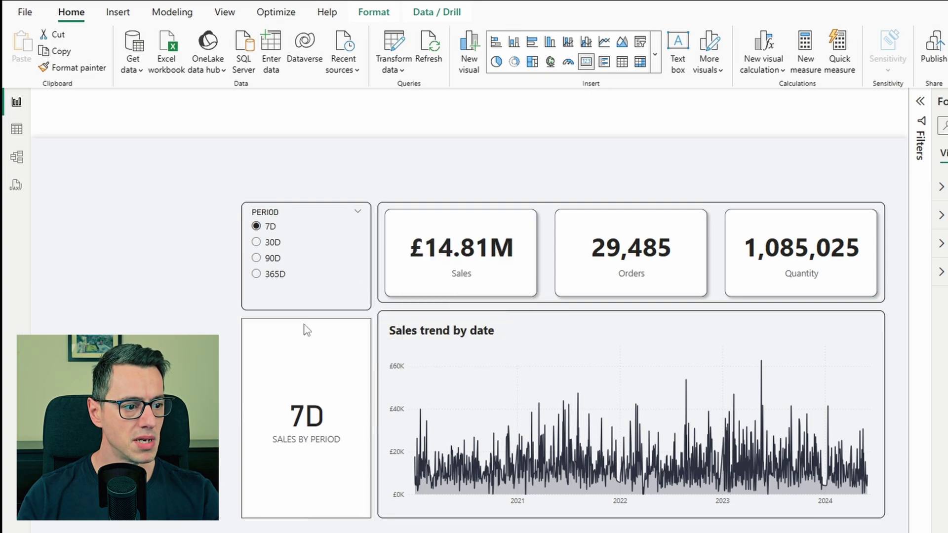
pyautogui.click(269, 241)
pyautogui.click(271, 258)
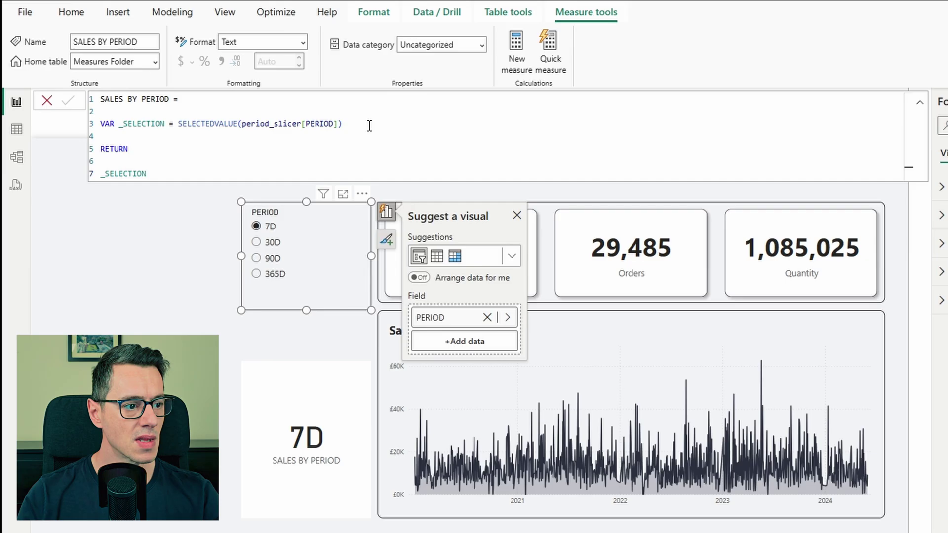
# Add a VAR _MAX_DATE = MAX(dimCALENDAR[Date]) line to SALES BY PERIOD.
pyautogui.click(369, 126)
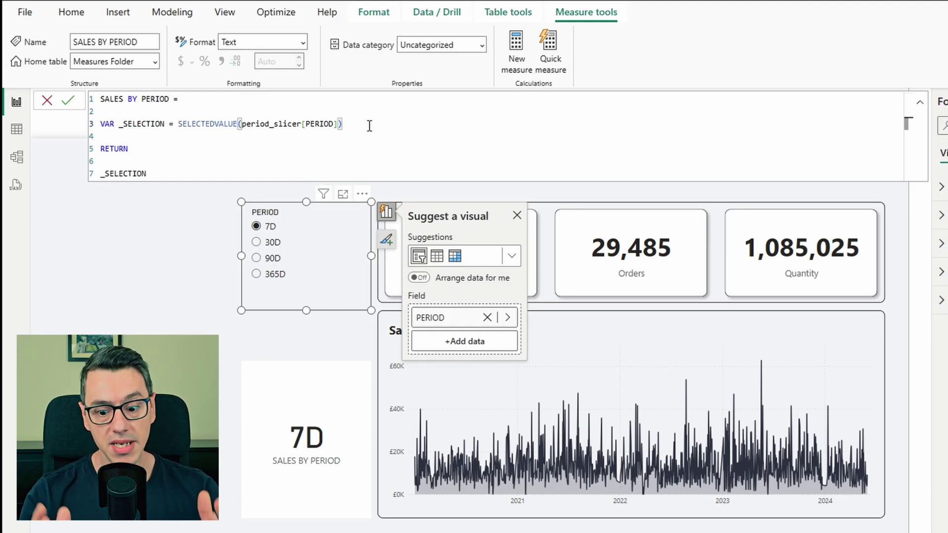
pyautogui.press('Return')
pyautogui.press('Return')
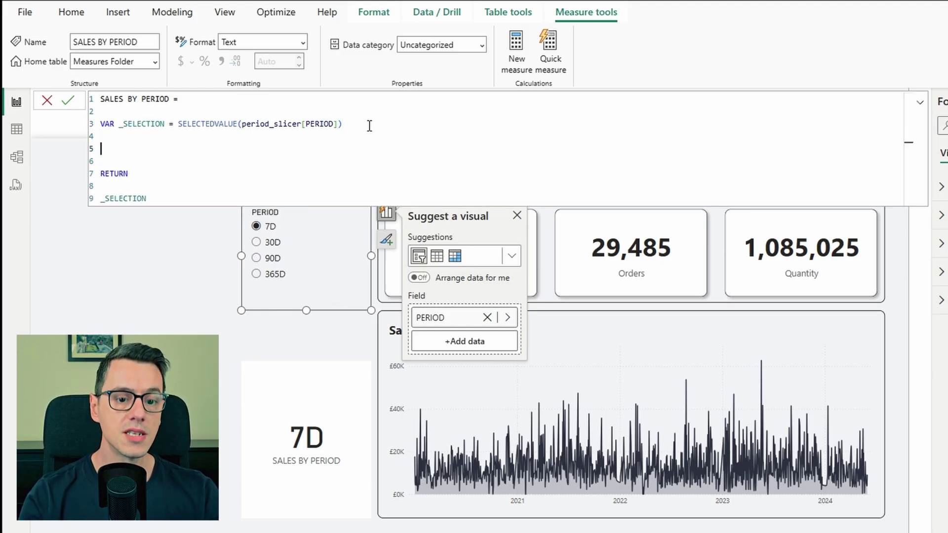
pyautogui.write('VAR')
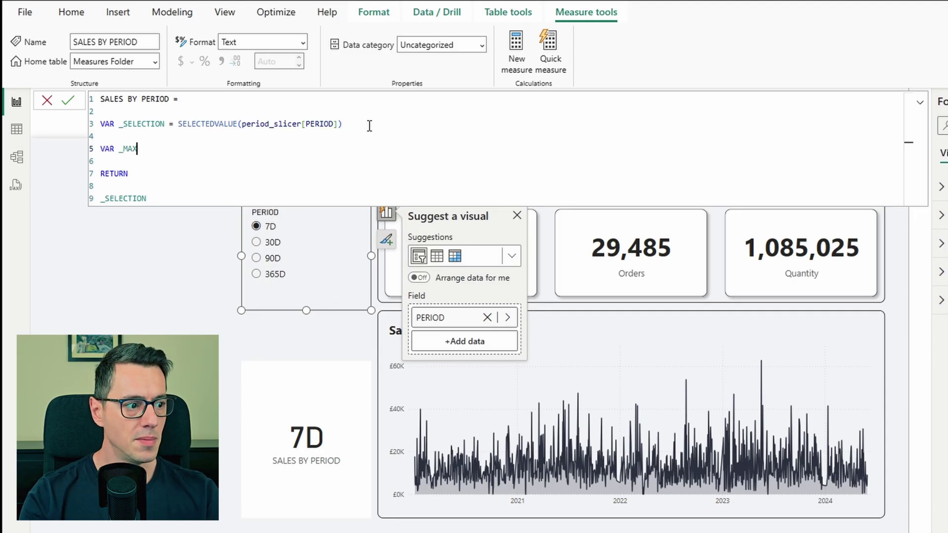
pyautogui.write(' _MAX_DATE')
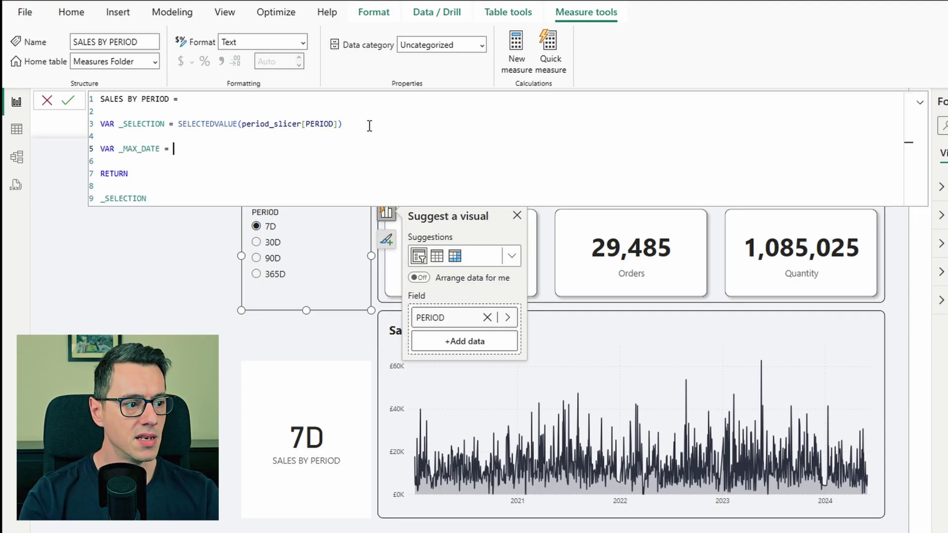
pyautogui.write(' = TODAY()')
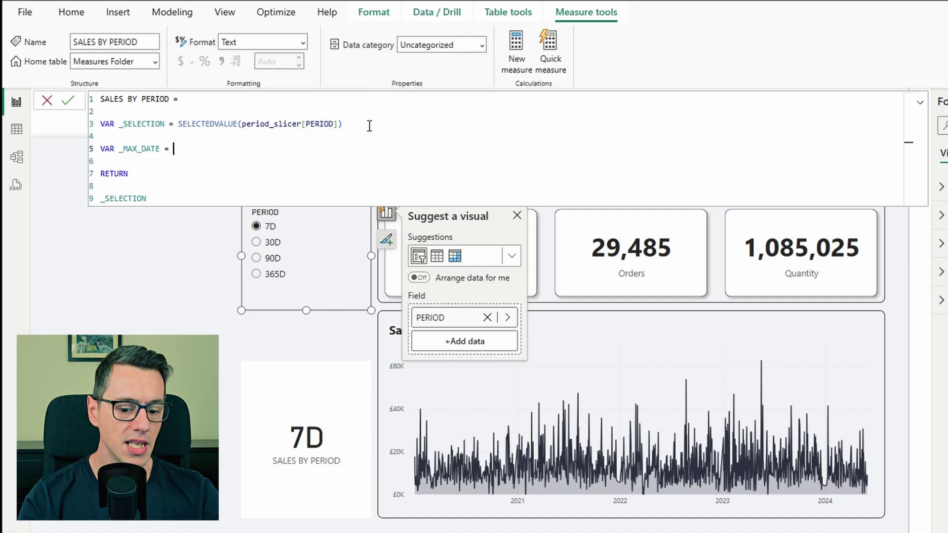
pyautogui.write('MAX(')
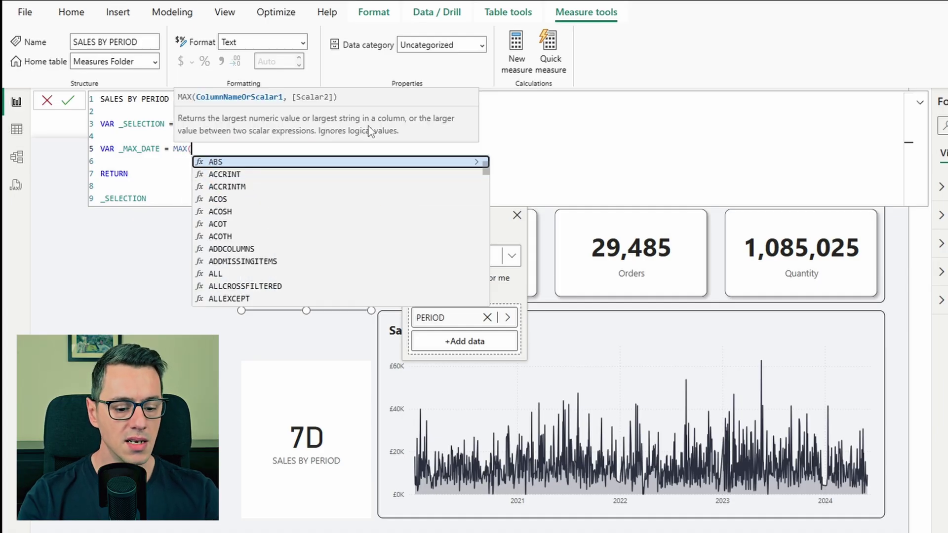
pyautogui.write('DATE')
pyautogui.press('Down')
pyautogui.press('Down')
pyautogui.press('Down')
pyautogui.press('Down')
pyautogui.press('Down')
pyautogui.press('Down')
pyautogui.press('Down')
pyautogui.press('Down')
pyautogui.press('Down')
pyautogui.press('Down')
pyautogui.press('Up')
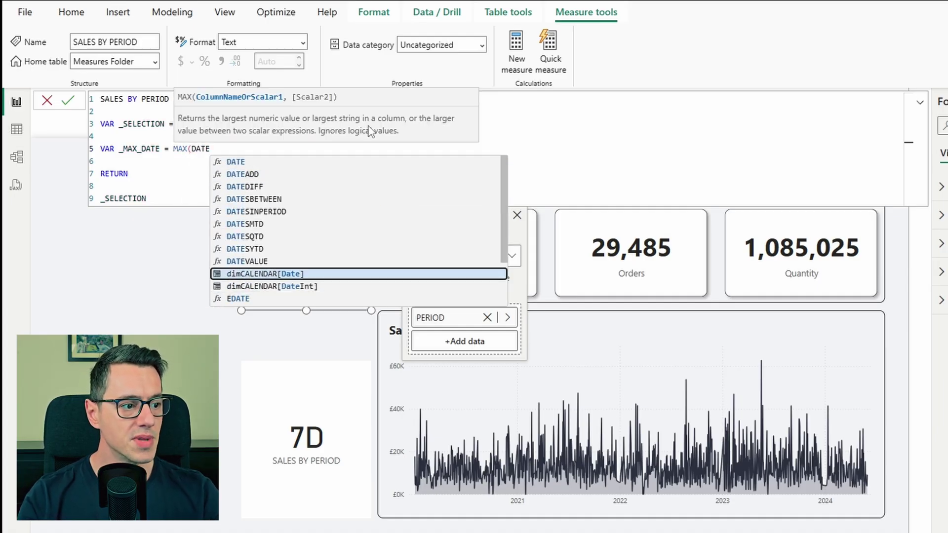
pyautogui.press('Tab')
pyautogui.write(')')
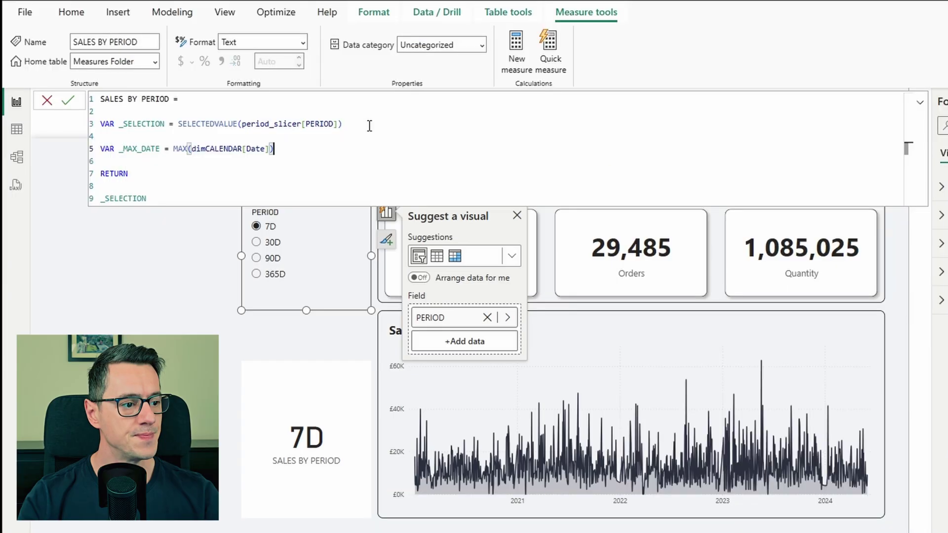
# Return _MAX_DATE instead of _SELECTION and commit the measure.
pyautogui.moveTo(160, 202); pyautogui.dragTo(87, 189)
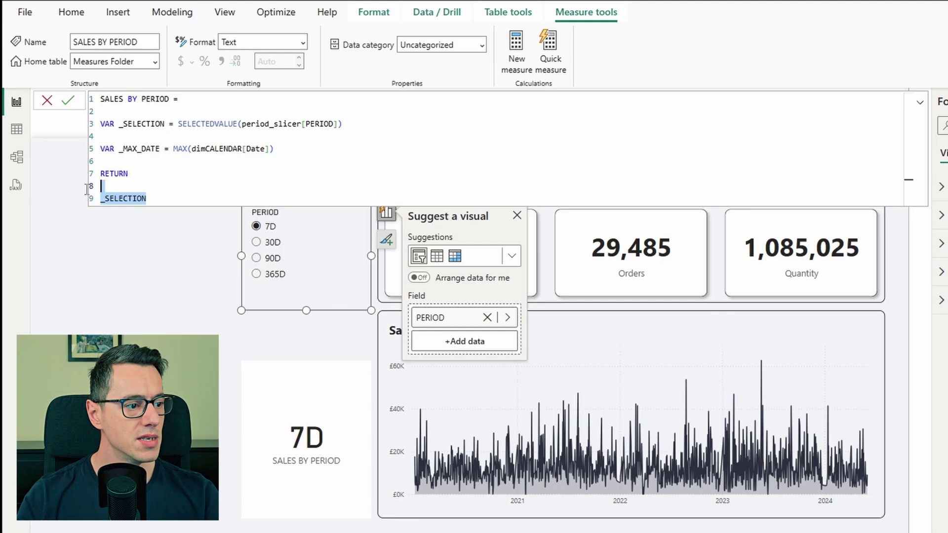
pyautogui.press('BackSpace')
pyautogui.write('_MAX')
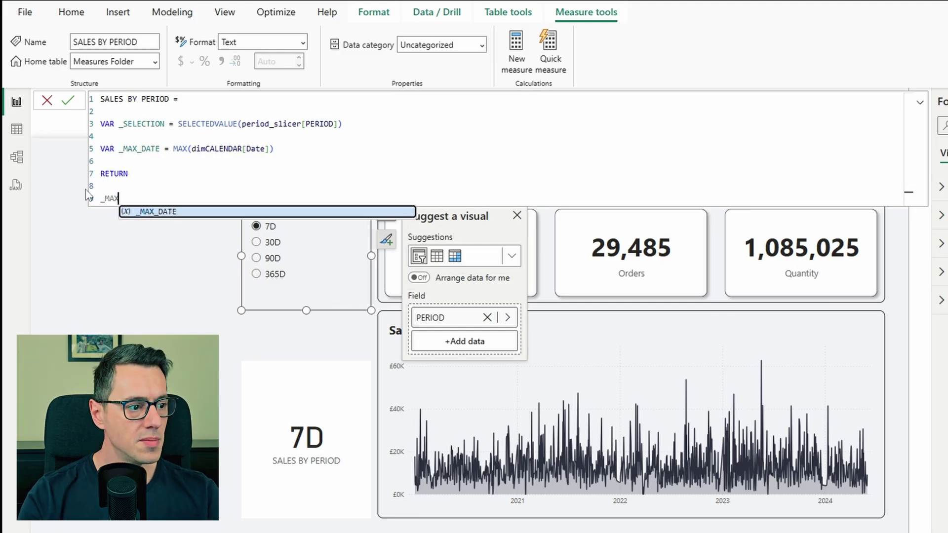
pyautogui.press('Tab')
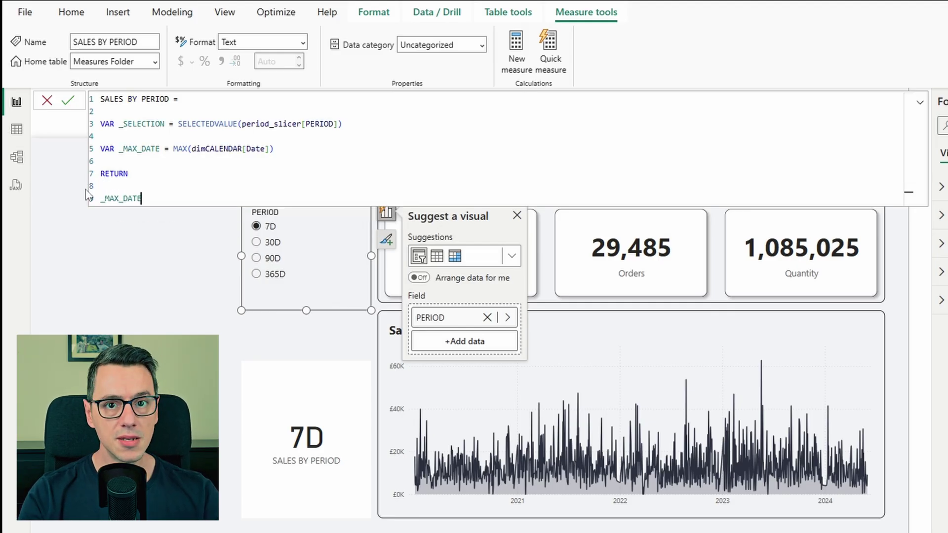
pyautogui.press('Return')
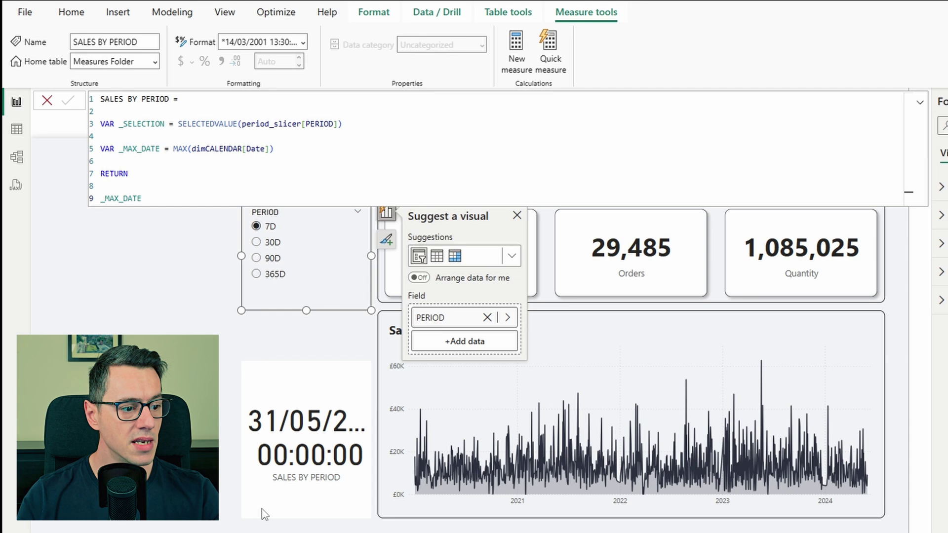
# Widen the card and begin VAR _NO_OF_DAYS = SWITCH(TRUE(), _SELECTION = "7D", 7,.
pyautogui.click(281, 443)
pyautogui.moveTo(243, 258); pyautogui.dragTo(163, 259)
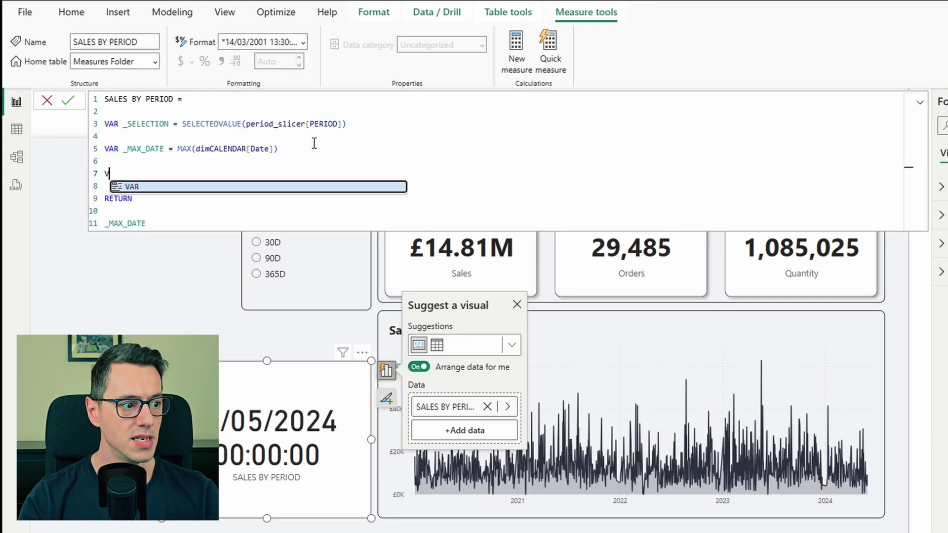
pyautogui.write('AR _NO_OF_DAYS')
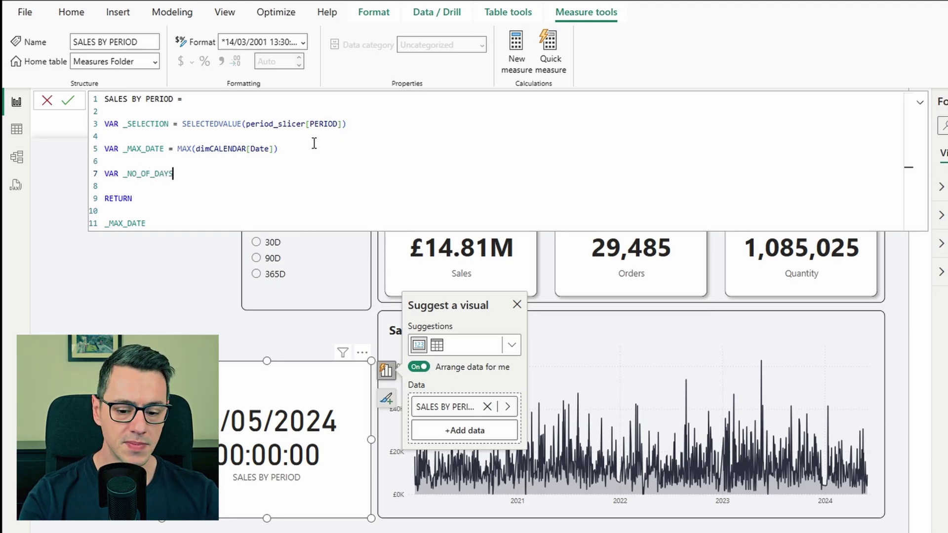
pyautogui.press('Return')
pyautogui.press('Return')
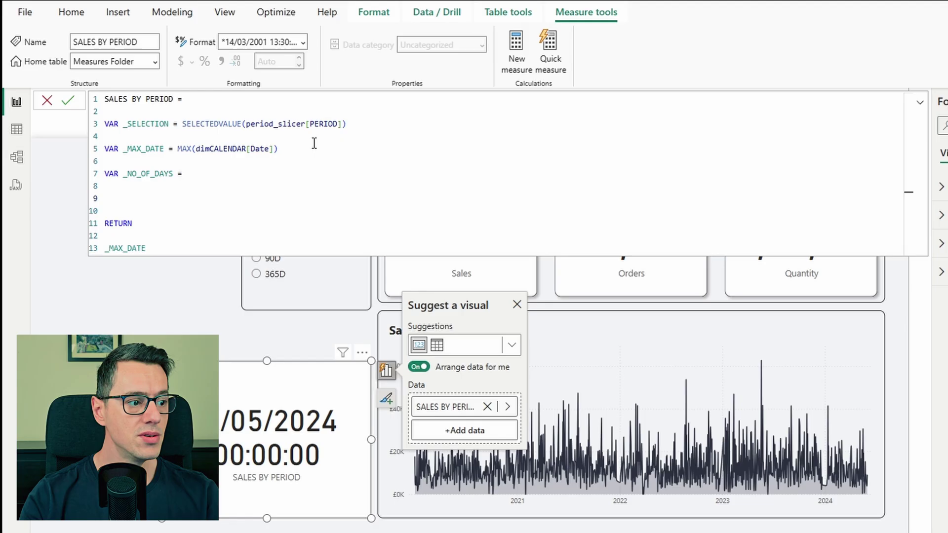
pyautogui.press('BackSpace')
pyautogui.write('SWITCH(')
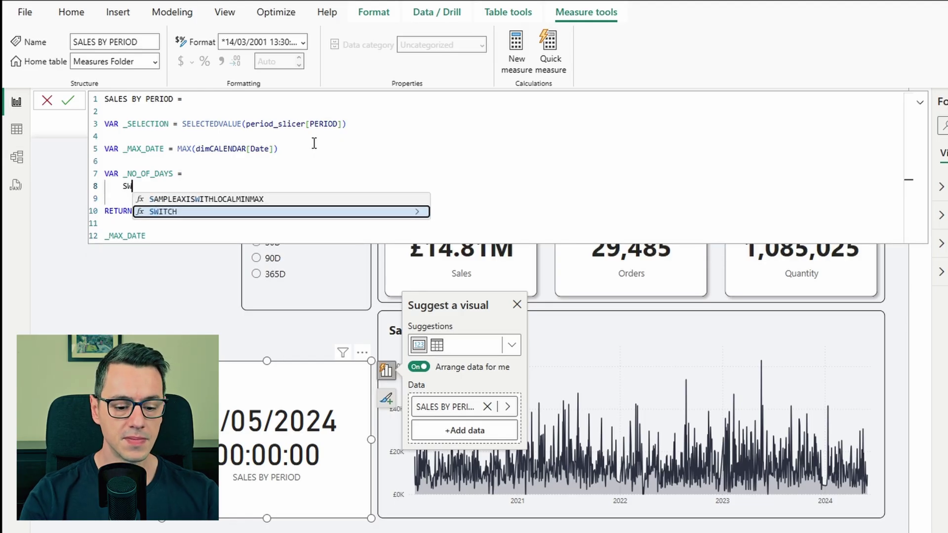
pyautogui.press('Return')
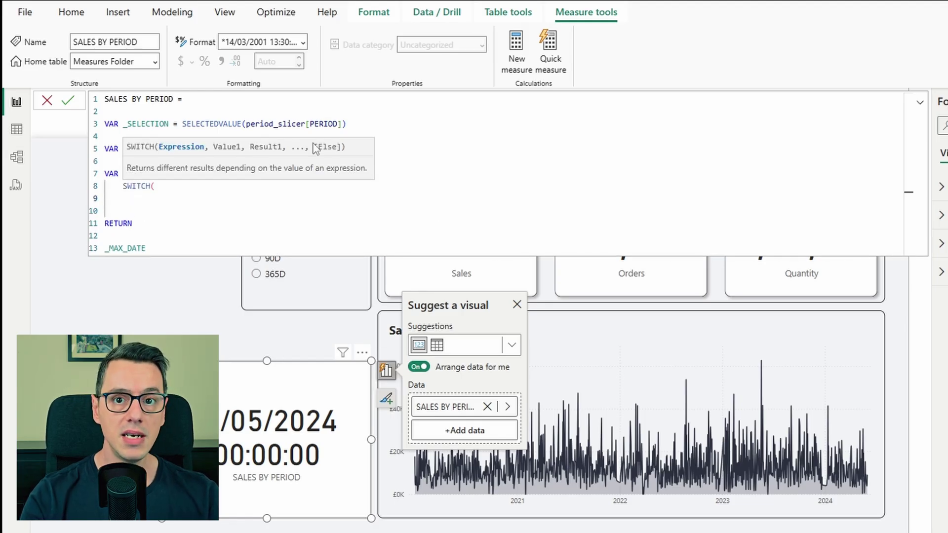
pyautogui.write('TRUE()')
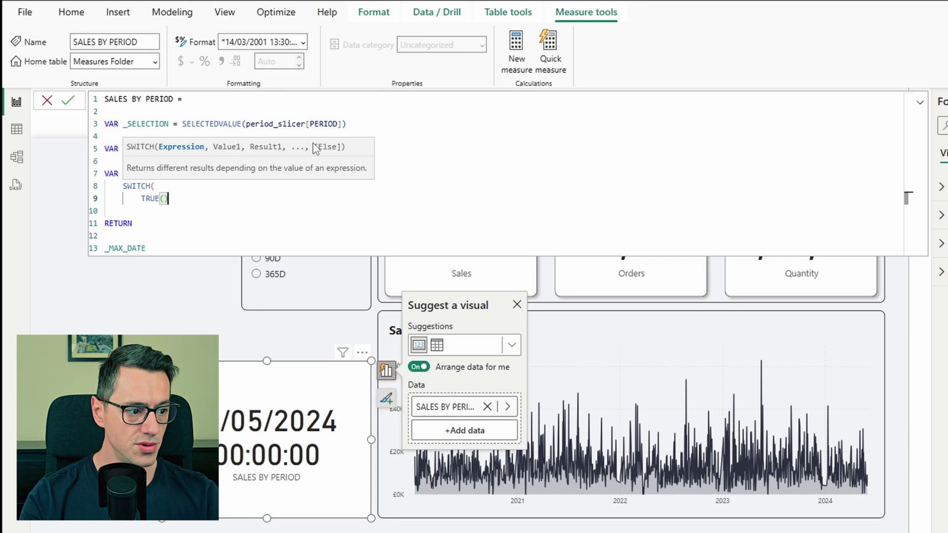
pyautogui.write(',')
pyautogui.press('Return')
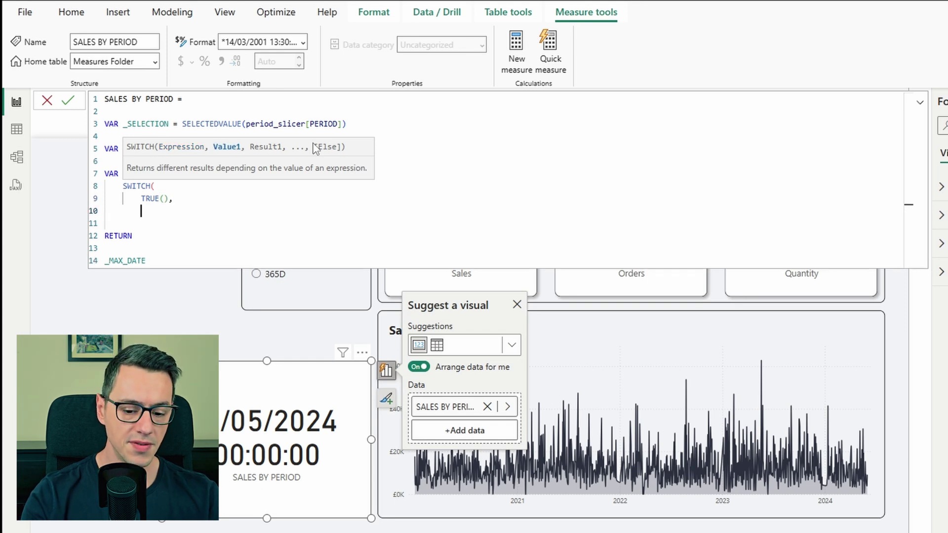
pyautogui.write('_SELECTION')
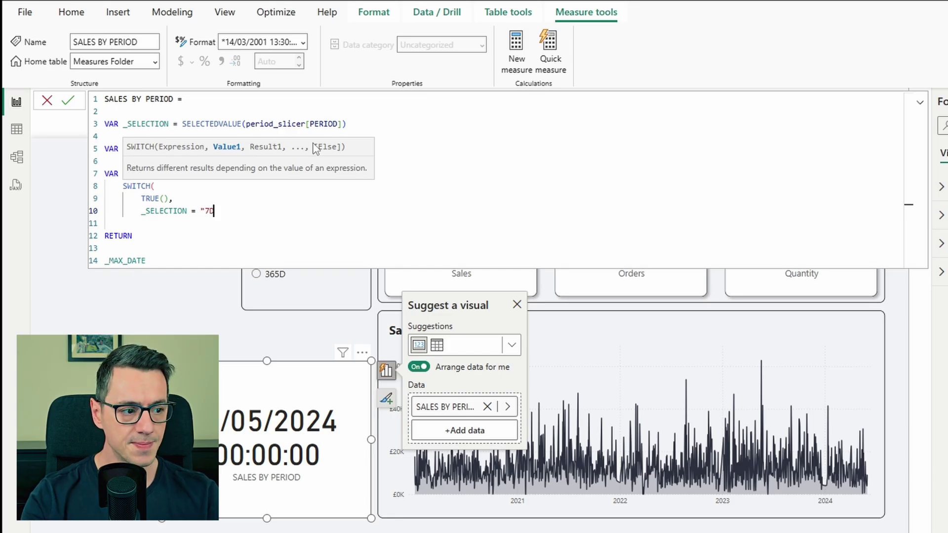
pyautogui.write('= "7D", 7')
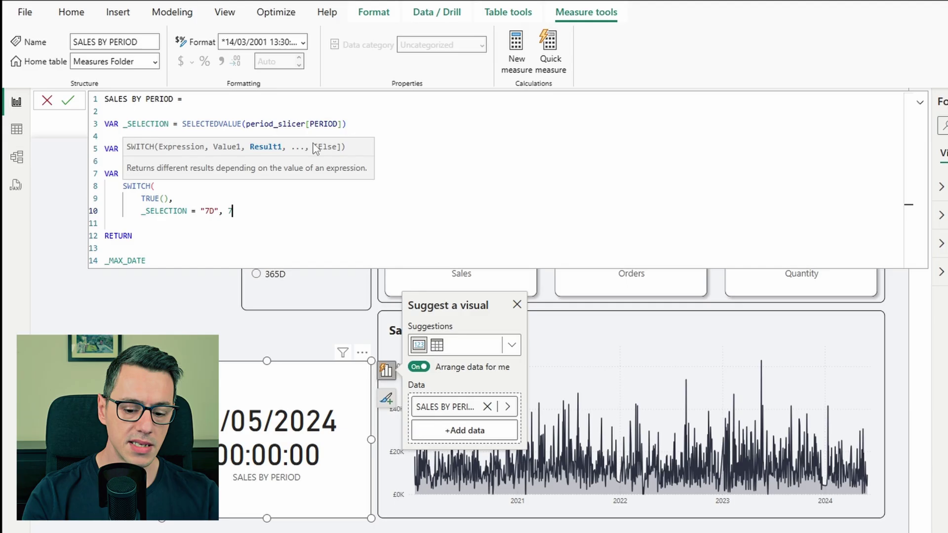
pyautogui.write(',')
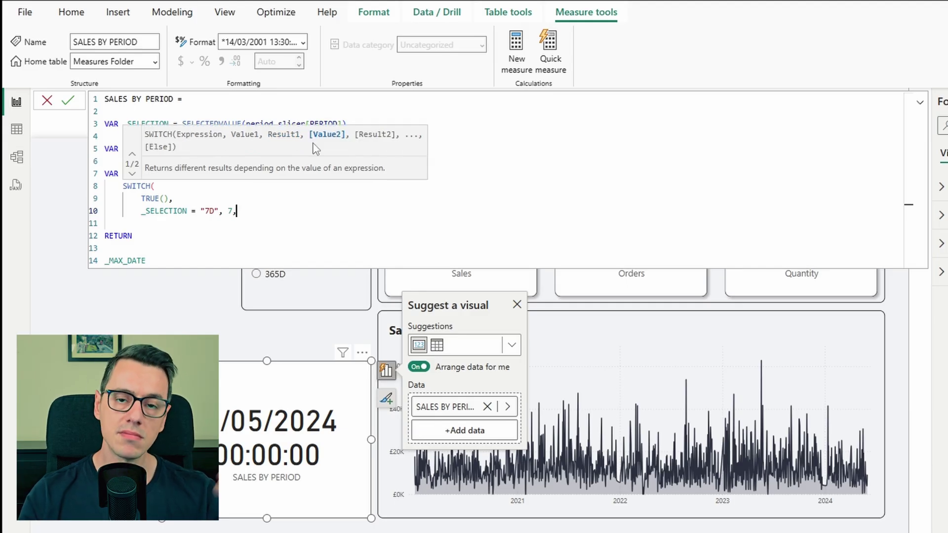
# Duplicate the 7D condition into a _SELECTION = "30D", 30 line.
pyautogui.moveTo(142, 211); pyautogui.dragTo(237, 211)
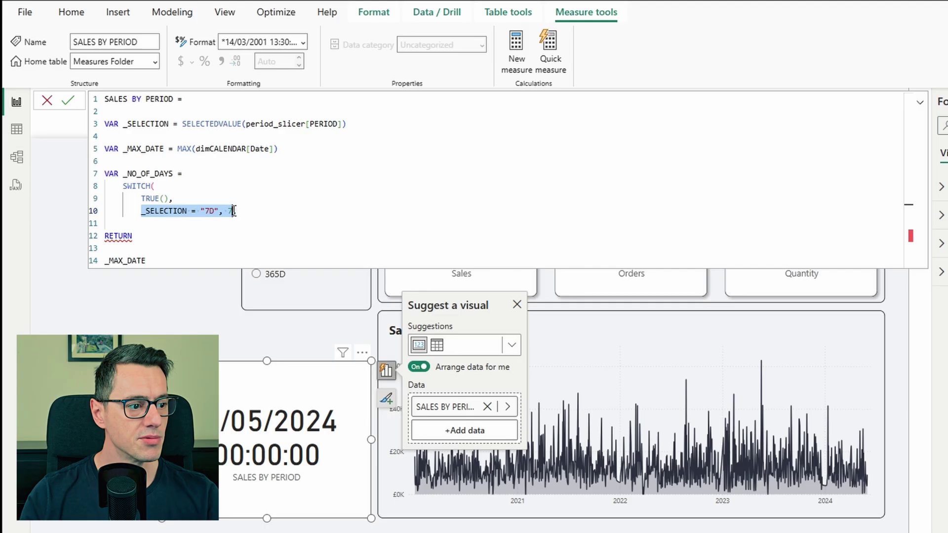
pyautogui.hotkey('ctrl', 'c')
pyautogui.click(257, 213)
pyautogui.press('Return')
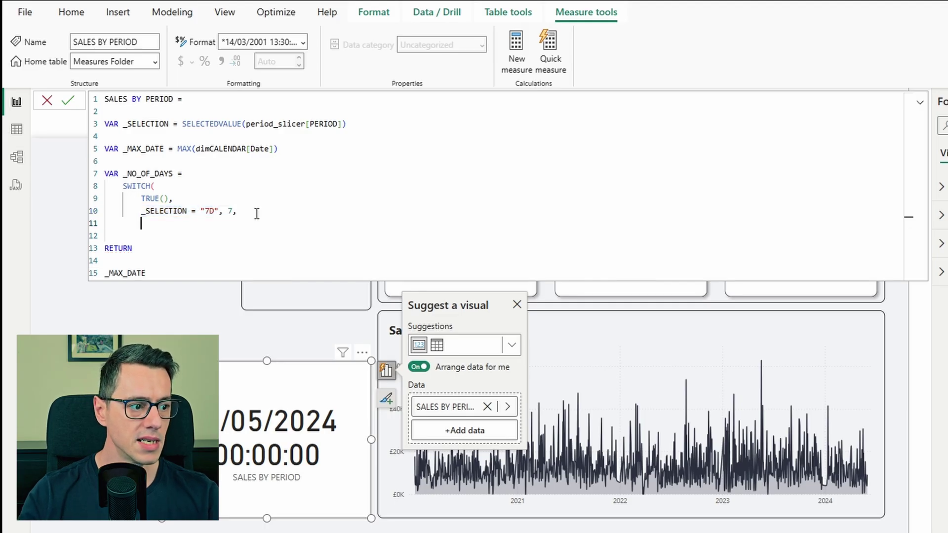
pyautogui.hotkey('ctrl', 'v')
pyautogui.press('BackSpace')
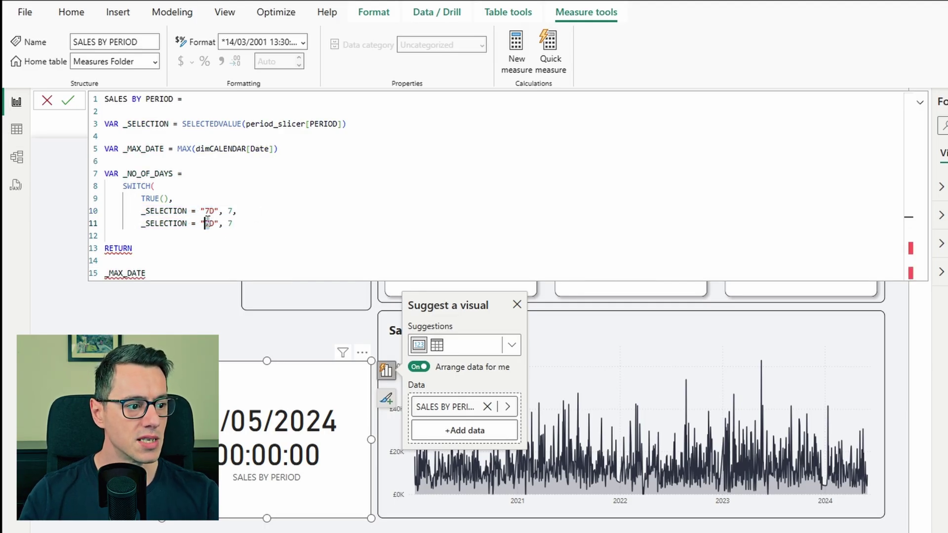
pyautogui.press('Delete')
pyautogui.write('30')
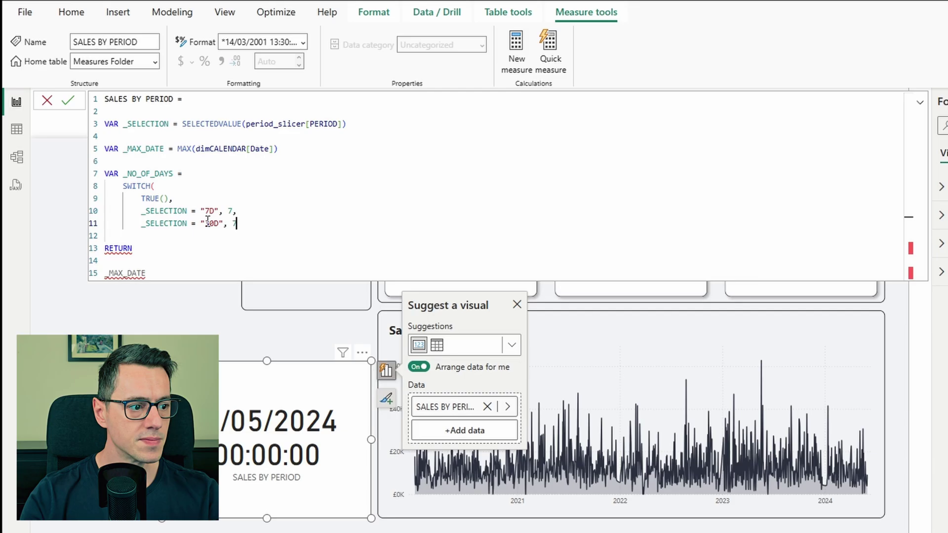
pyautogui.press('BackSpace')
pyautogui.write('30,')
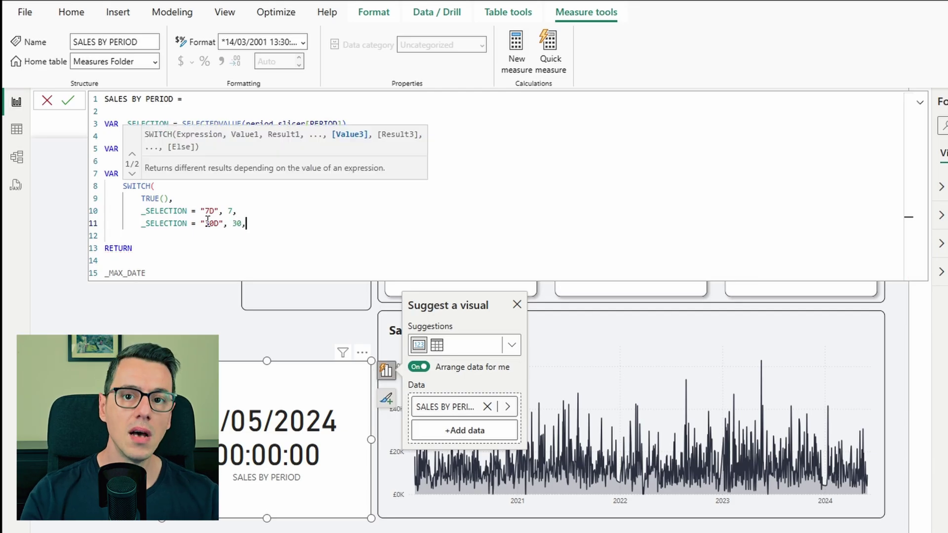
pyautogui.press('Return')
# Paste two more condition copies and turn the first into "90D", 90.
pyautogui.hotkey('ctrl', 'v')
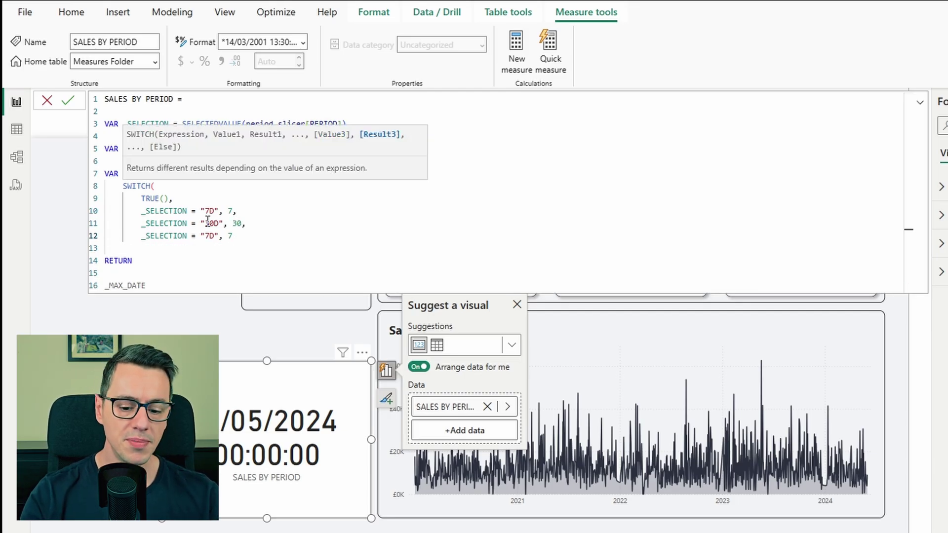
pyautogui.press('Return')
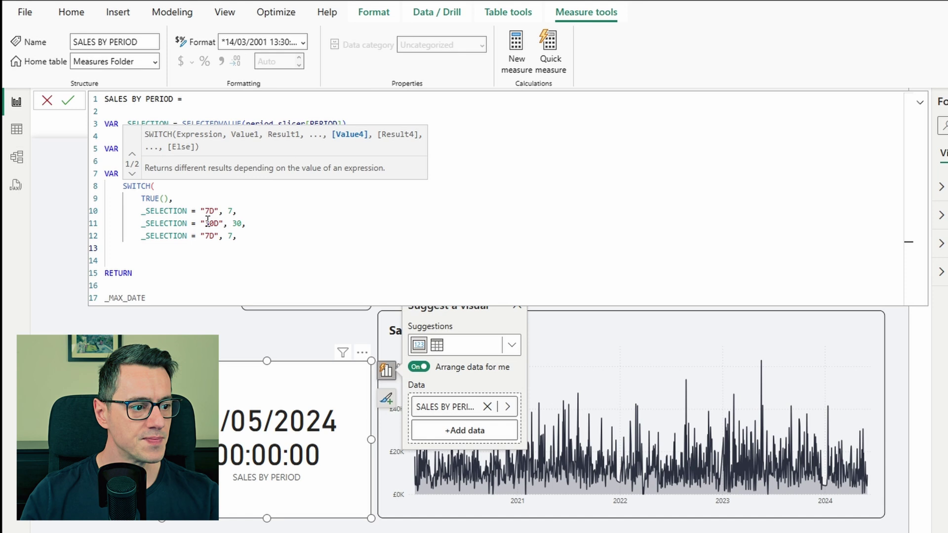
pyautogui.hotkey('ctrl', 'v')
pyautogui.moveTo(214, 249); pyautogui.dragTo(210, 236)
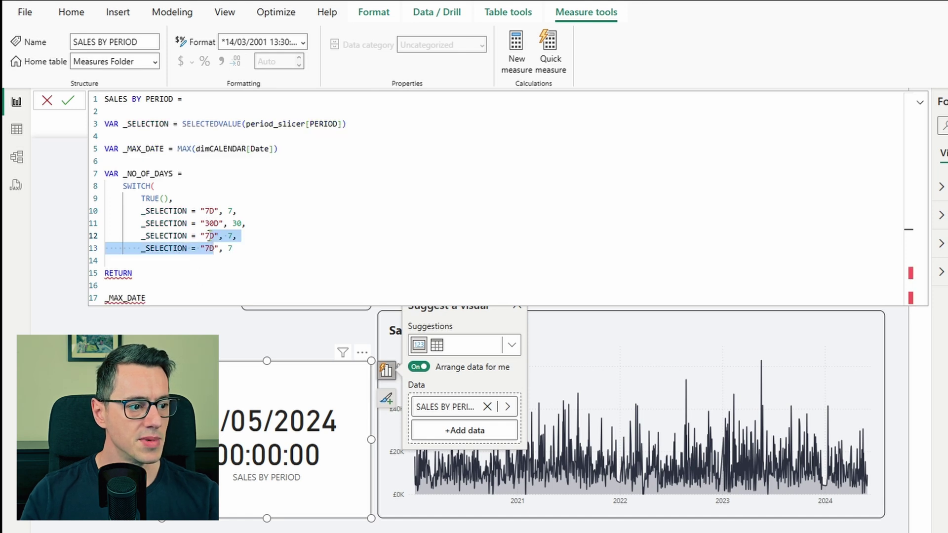
pyautogui.click(210, 236)
pyautogui.hotkey('shift', 'Left')
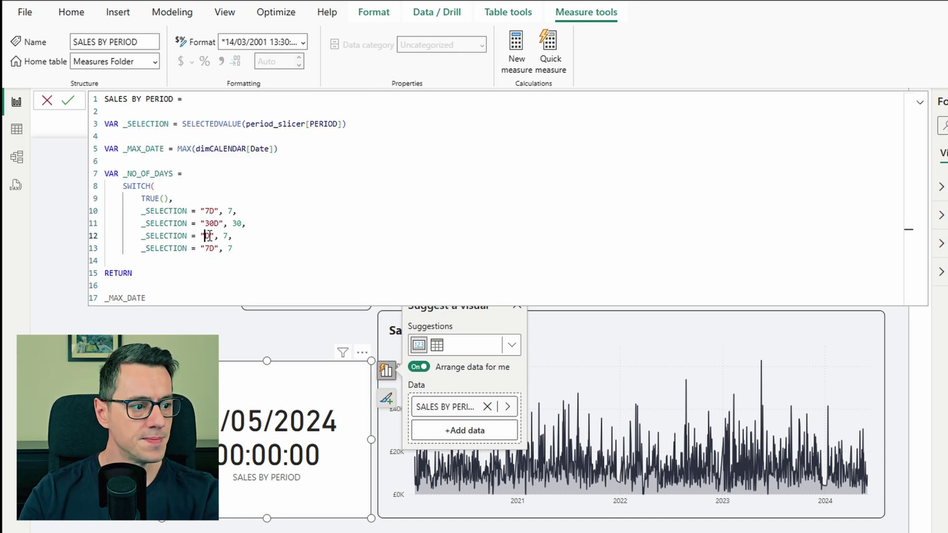
pyautogui.write('90')
pyautogui.press('BackSpace')
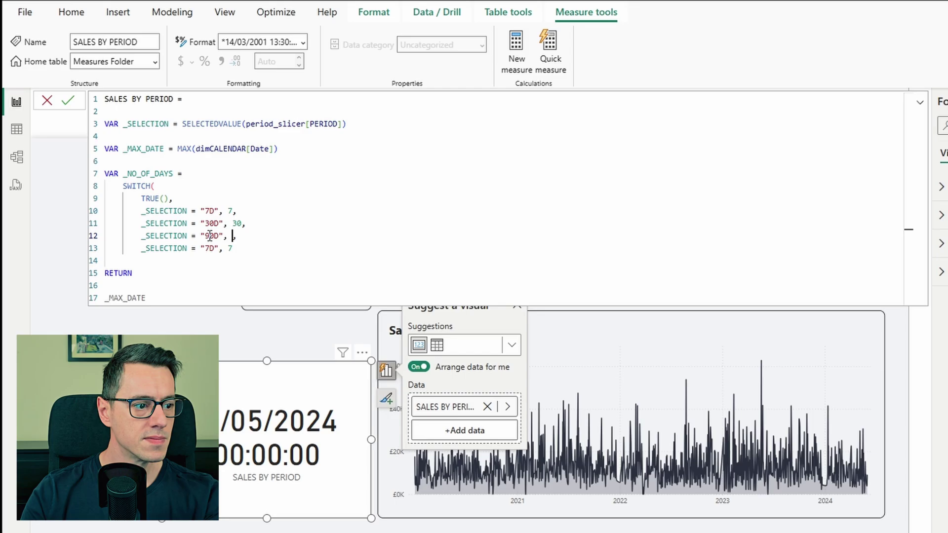
pyautogui.write('90')
# Edit the last condition to "365D", 365 and close the SWITCH.
pyautogui.press('Down')
pyautogui.press('BackSpace')
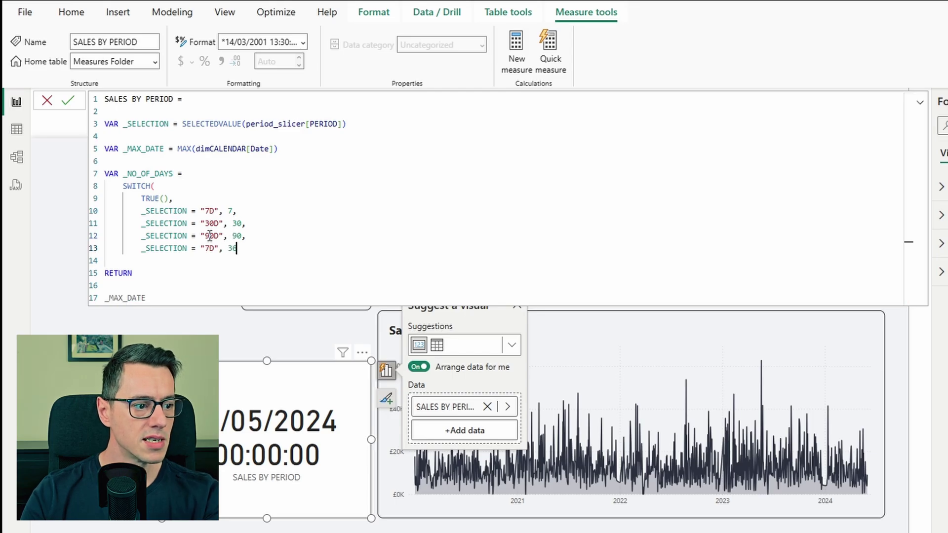
pyautogui.write('365')
pyautogui.press('Left')
pyautogui.press('Left')
pyautogui.press('Left')
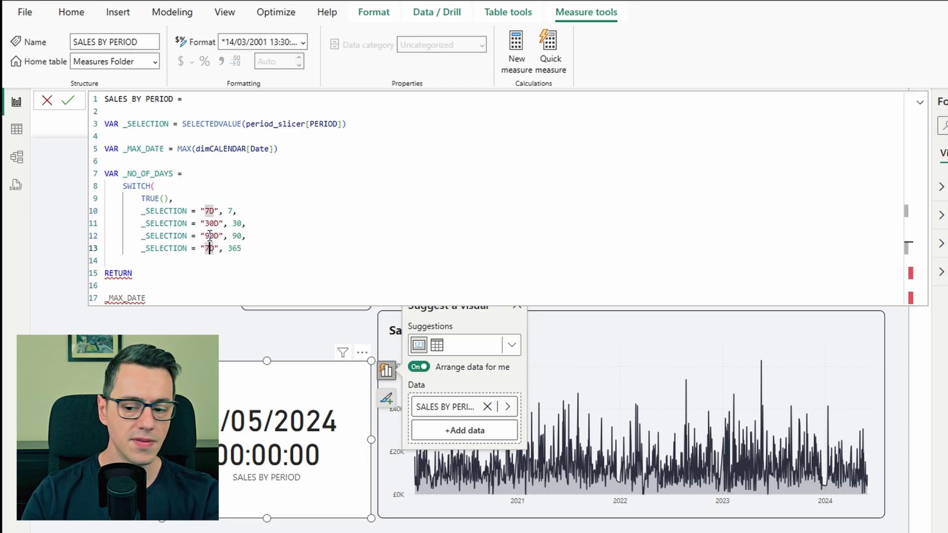
pyautogui.write('30')
pyautogui.press('Right')
pyautogui.press('Right')
pyautogui.press('Right')
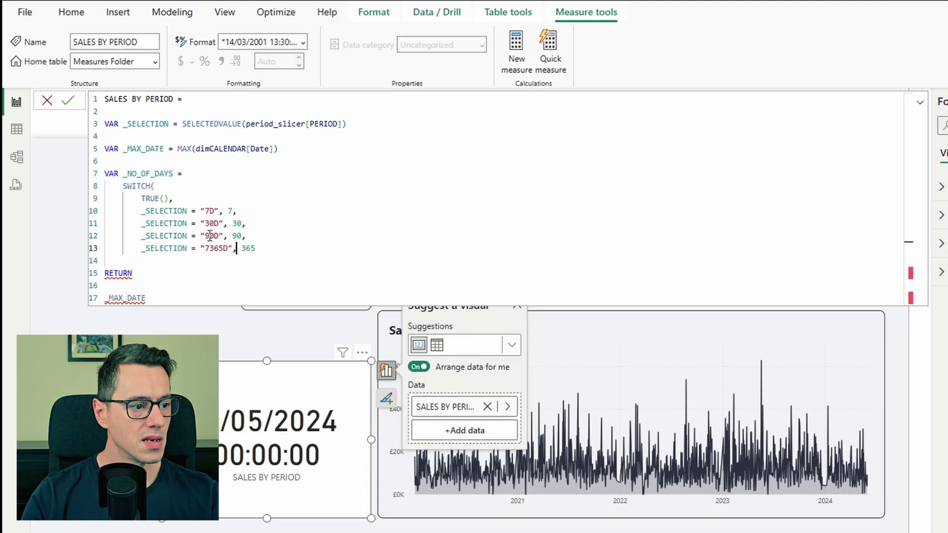
pyautogui.press('Left')
pyautogui.press('Left')
pyautogui.press('Left')
pyautogui.press('Left')
pyautogui.press('Left')
pyautogui.press('BackSpace')
pyautogui.press('Right')
pyautogui.press('Right')
pyautogui.press('Right')
pyautogui.press('Right')
pyautogui.press('Right')
pyautogui.press('Right')
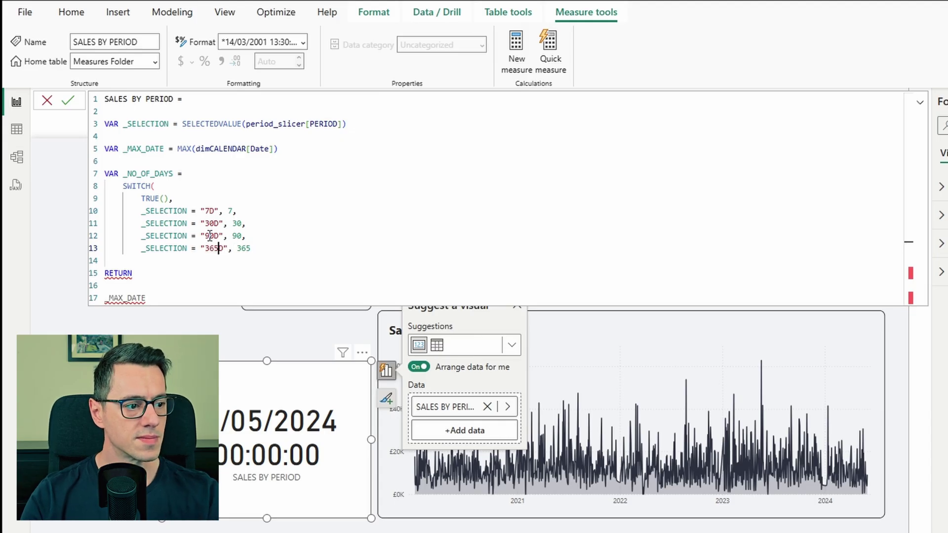
pyautogui.press('Return')
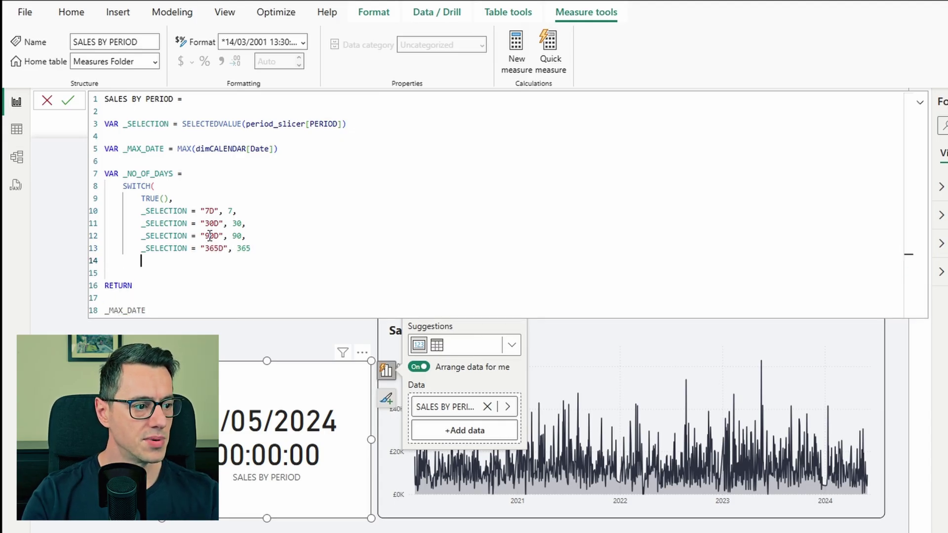
pyautogui.write(')')
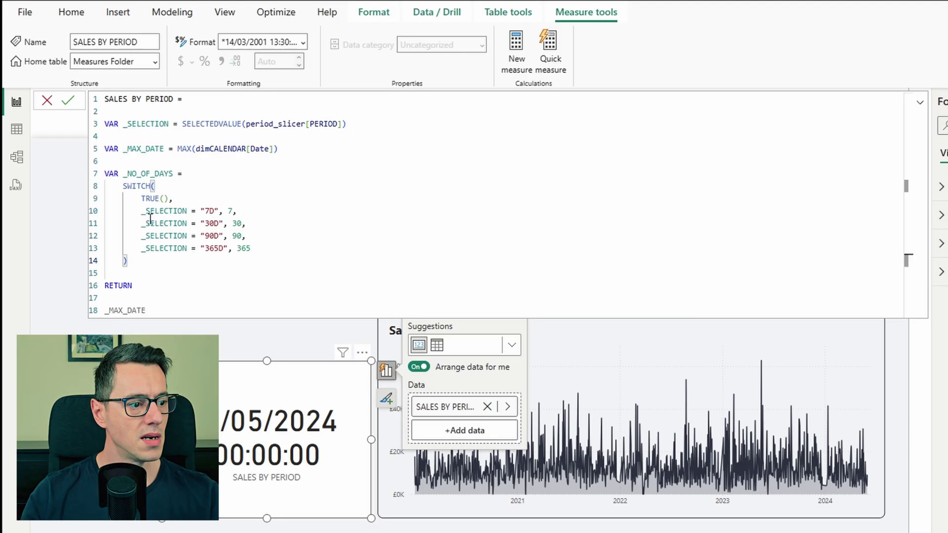
pyautogui.moveTo(146, 310); pyautogui.dragTo(136, 309)
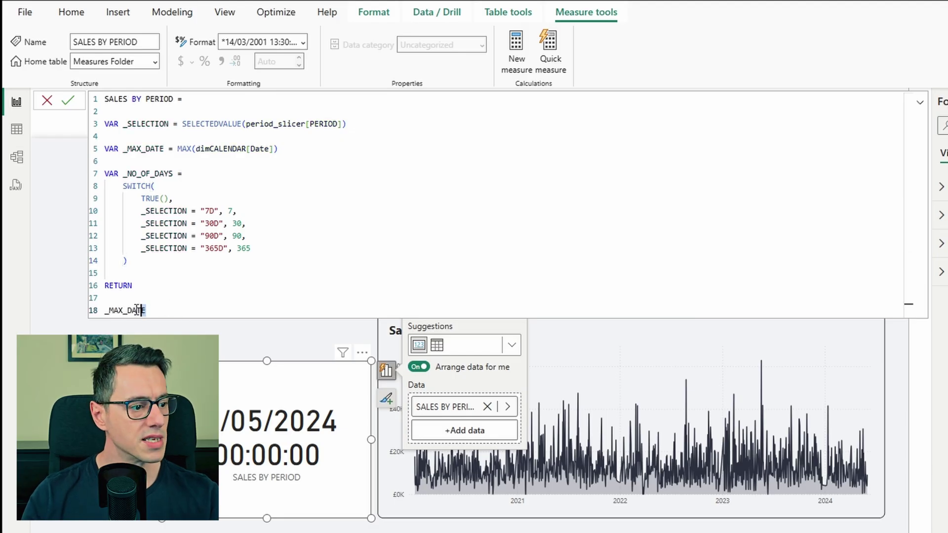
# Return _NO_OF_DAYS and check the card shows 30, 365 and 7 for those periods.
pyautogui.write('NO')
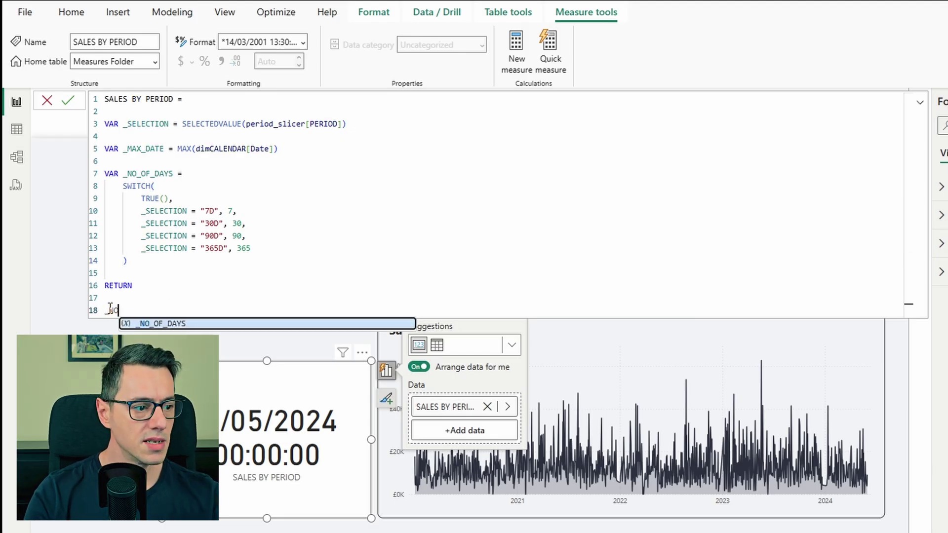
pyautogui.press('Tab')
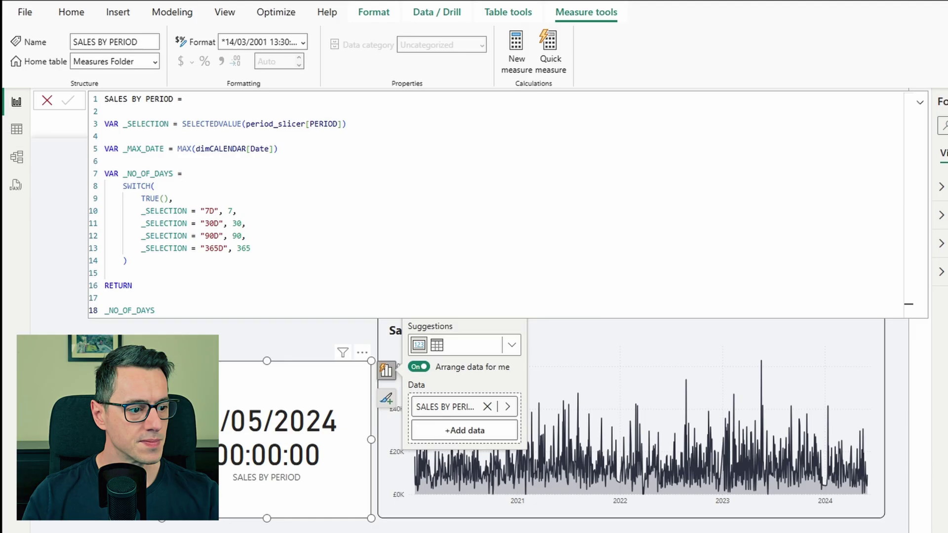
pyautogui.press('Return')
pyautogui.click(174, 282)
pyautogui.click(271, 243)
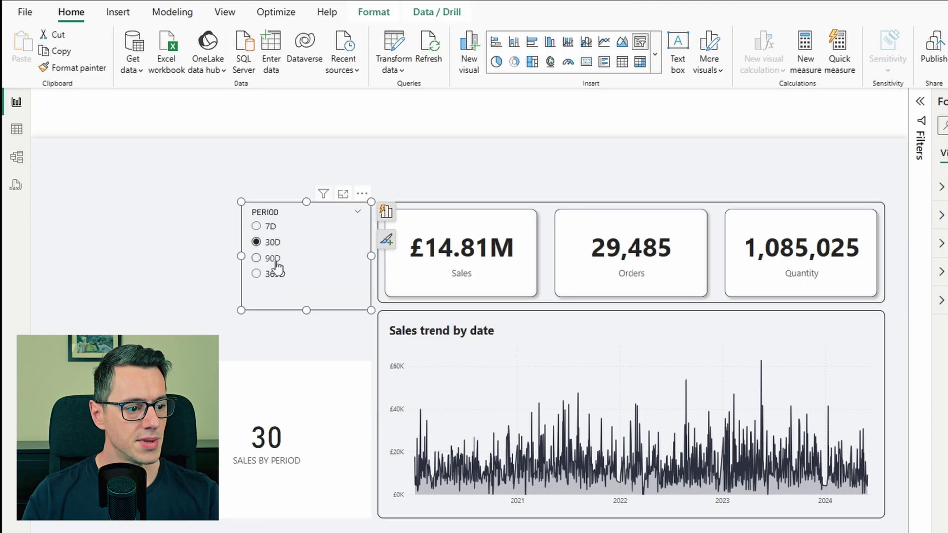
pyautogui.click(275, 275)
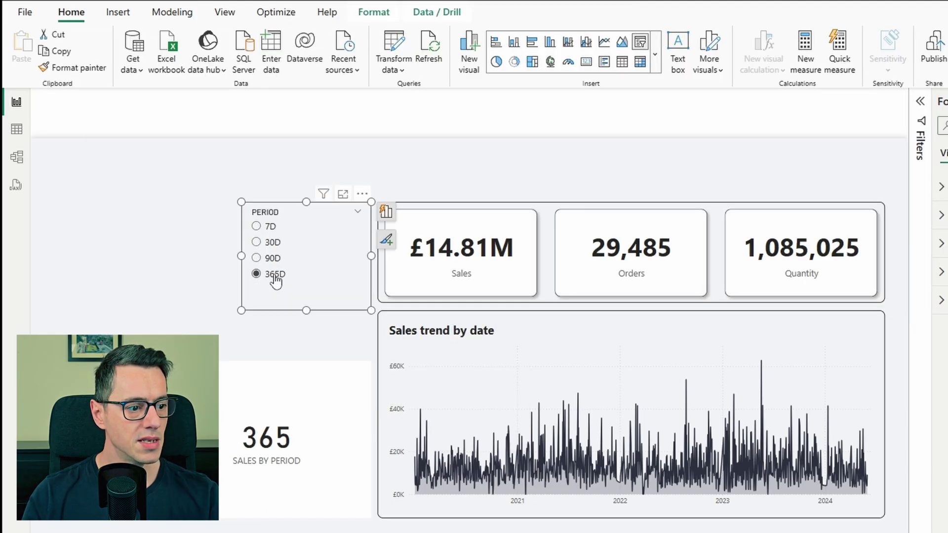
pyautogui.click(267, 226)
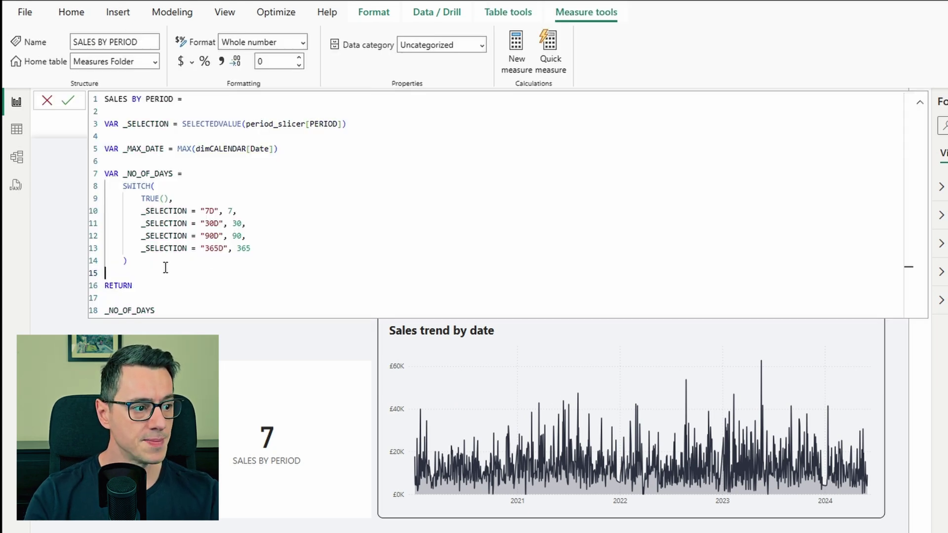
# Replace the returned _NO_OF_DAYS with CALCULATE over the [Sales] measure.
pyautogui.press('Return')
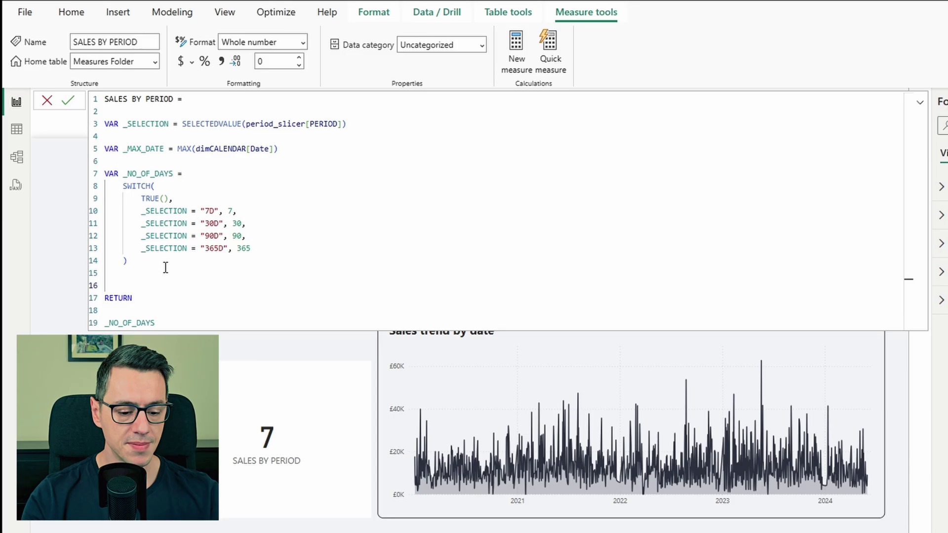
pyautogui.press('BackSpace')
pyautogui.moveTo(165, 311); pyautogui.dragTo(95, 306)
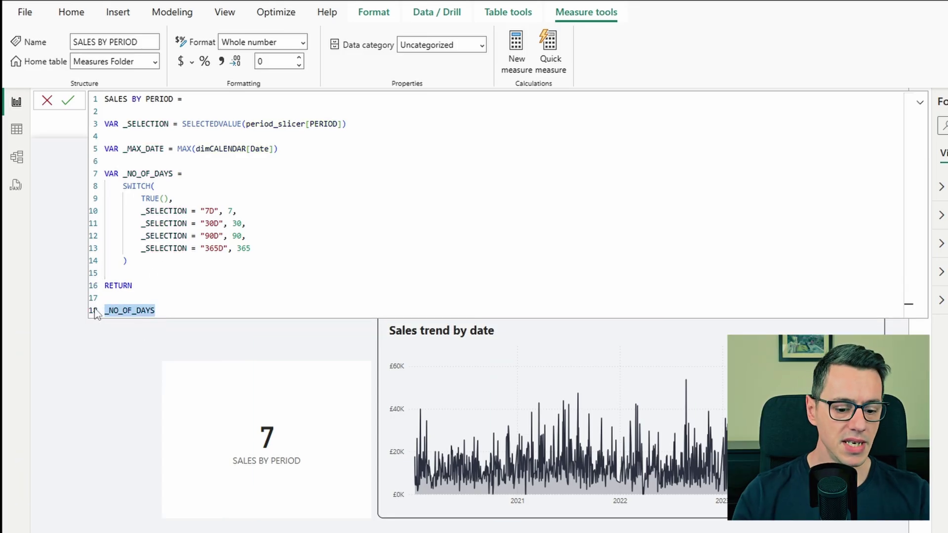
pyautogui.write('CALA')
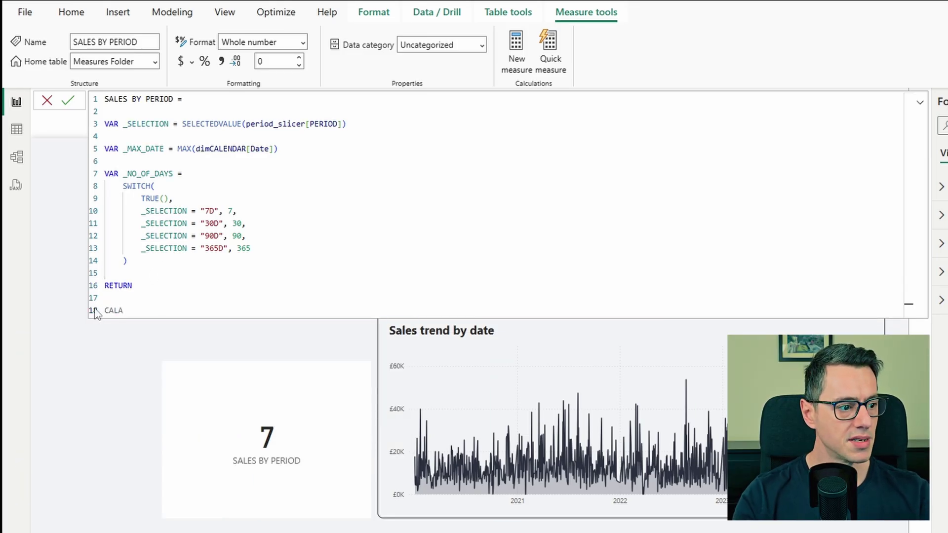
pyautogui.press('BackSpace')
pyautogui.press('Tab')
pyautogui.press('Return')
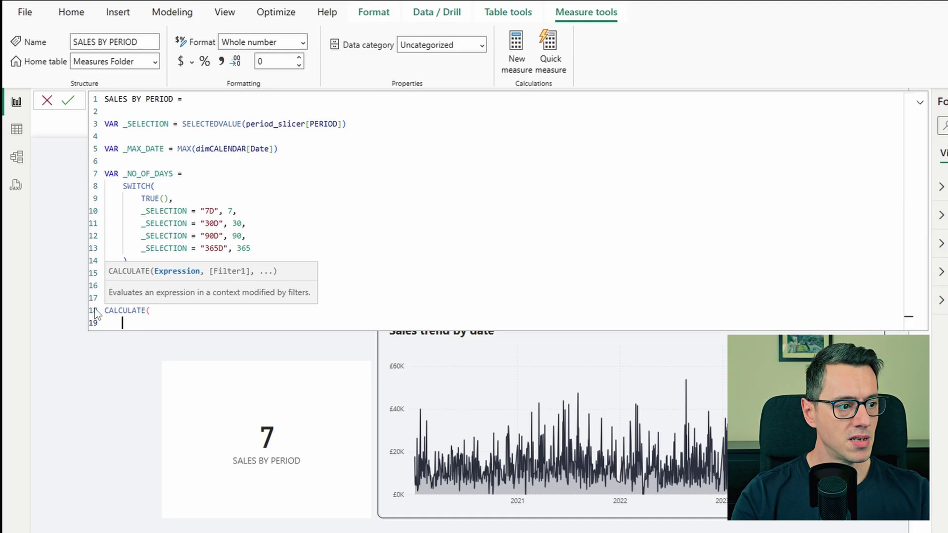
pyautogui.write('SALES')
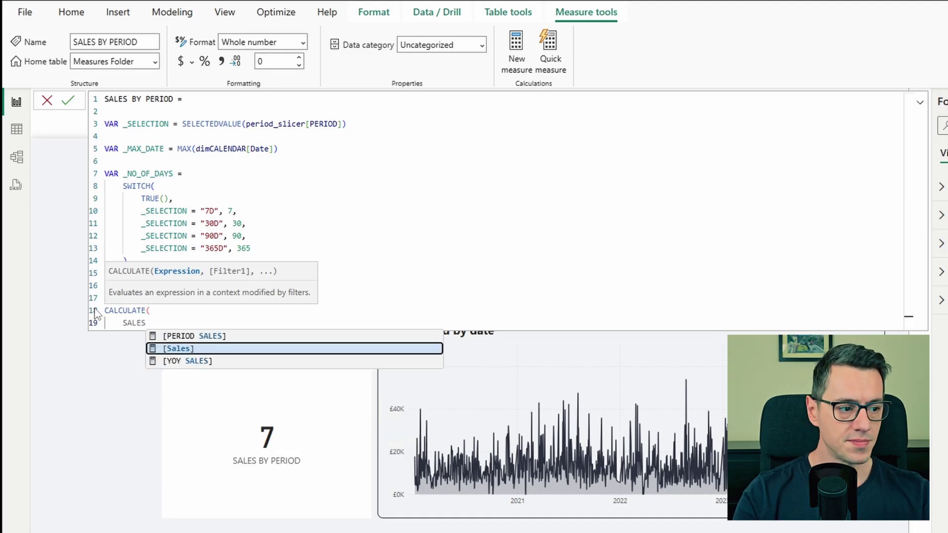
pyautogui.press('Tab')
# Add the DATESBETWEEN(dimCALENDAR[Date], _MAX_DATE - _NO_OF_DAYS, _MAX_DATE) filter and commit the measure.
pyautogui.write(',')
pyautogui.press('Return')
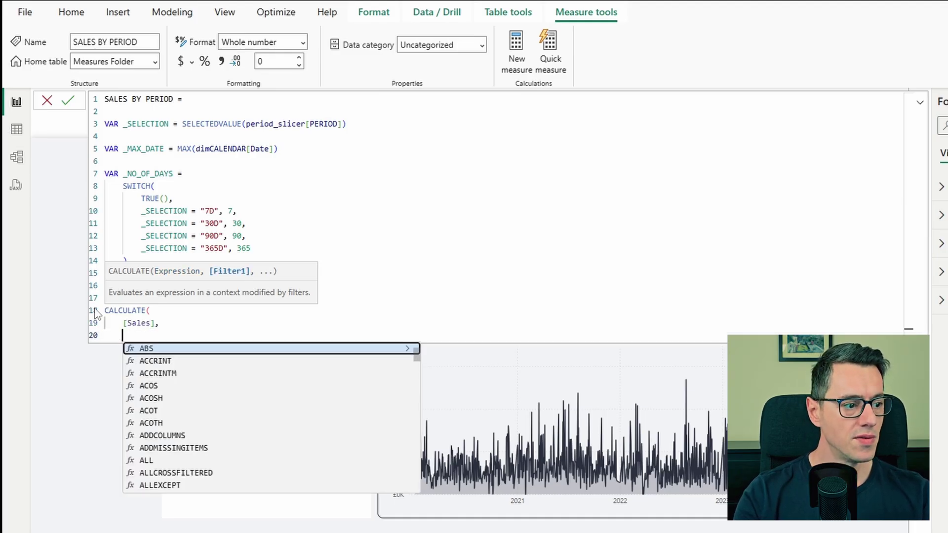
pyautogui.write('DATES')
pyautogui.press('Tab')
pyautogui.write('(')
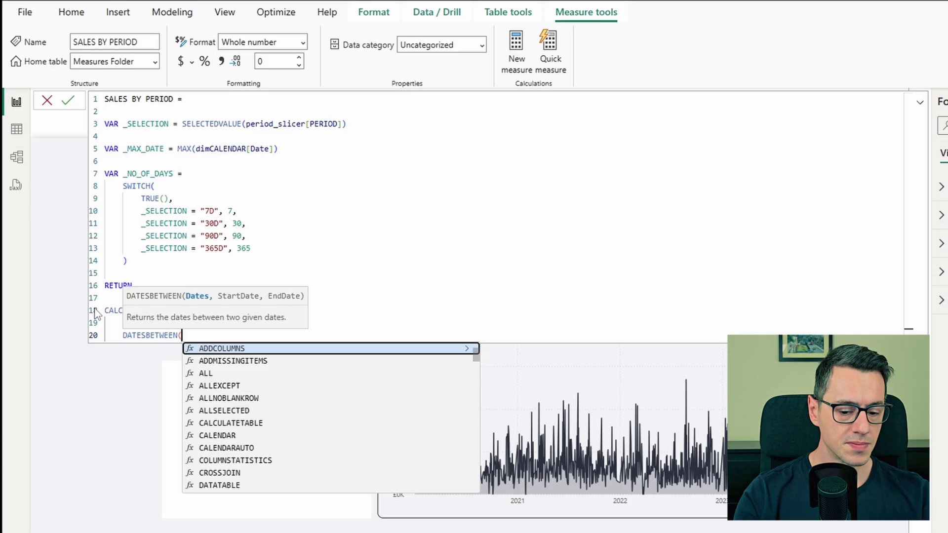
pyautogui.write('CAL')
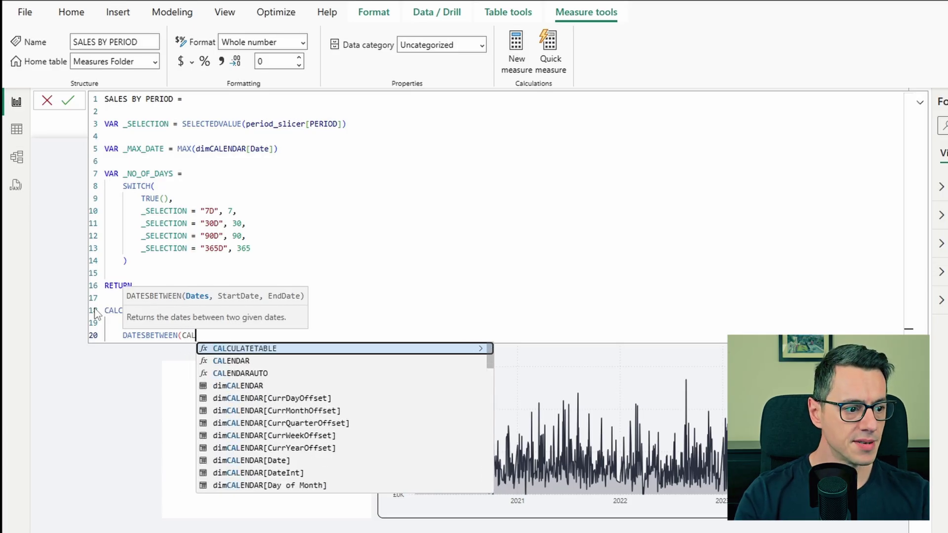
pyautogui.press('Down')
pyautogui.press('Down')
pyautogui.press('Down')
pyautogui.press('Down')
pyautogui.press('Down')
pyautogui.press('Down')
pyautogui.press('Down')
pyautogui.press('Down')
pyautogui.press('Down')
pyautogui.press('Tab')
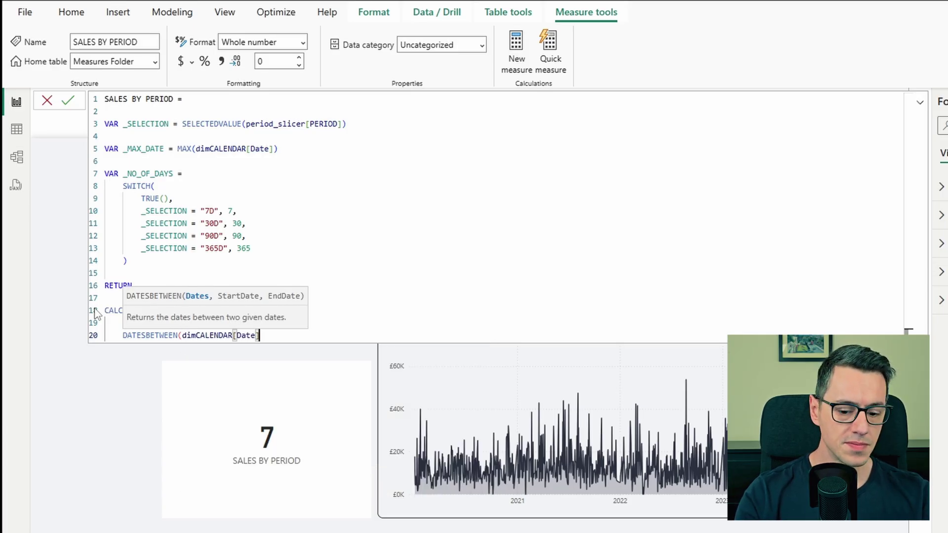
pyautogui.write(', ')
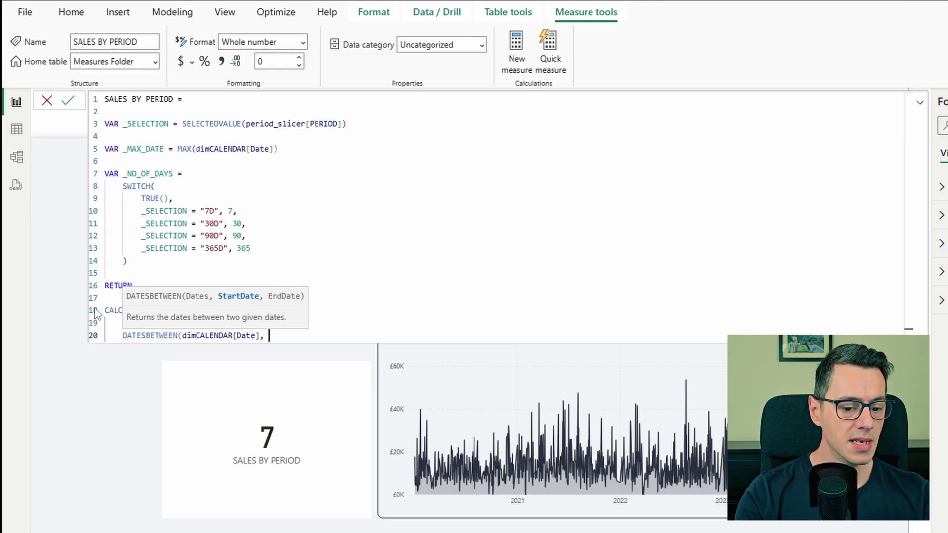
pyautogui.write('_MAX')
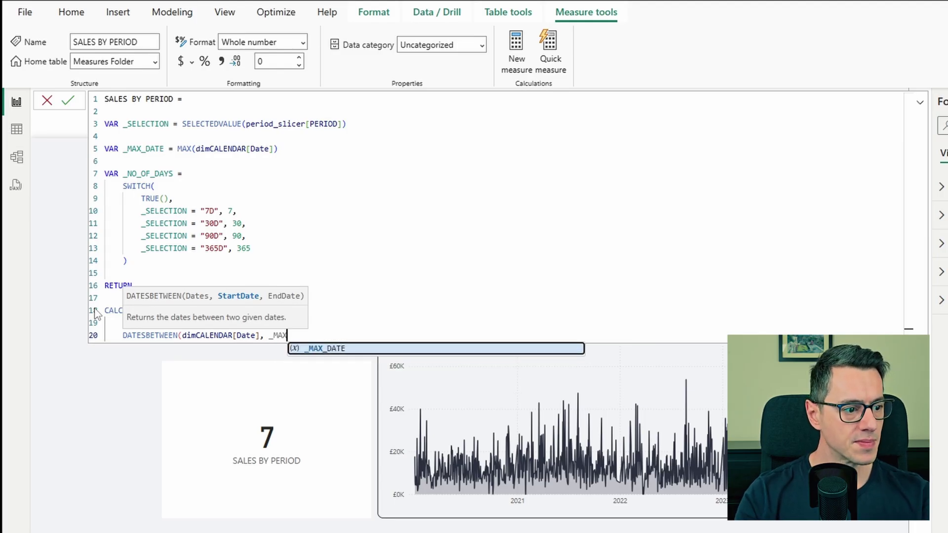
pyautogui.press('Tab')
pyautogui.write('- ')
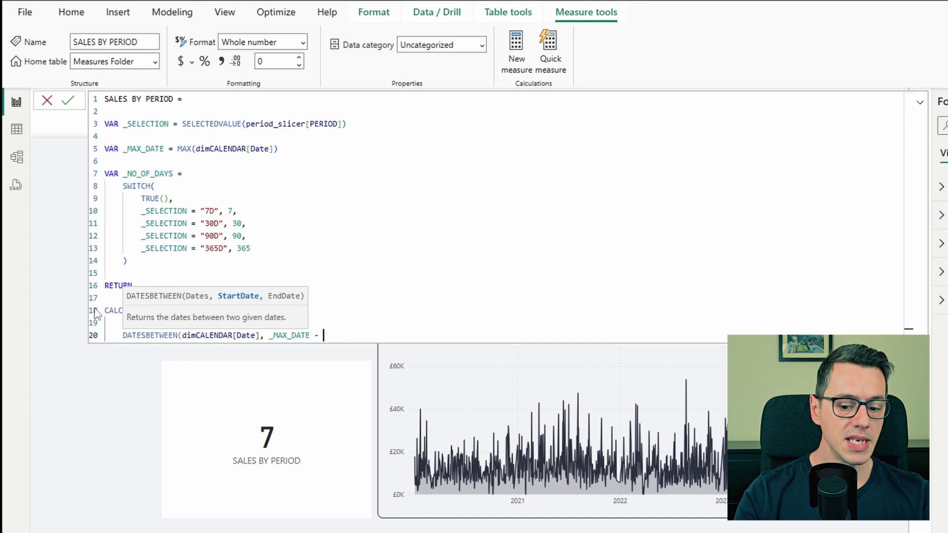
pyautogui.write('_NO')
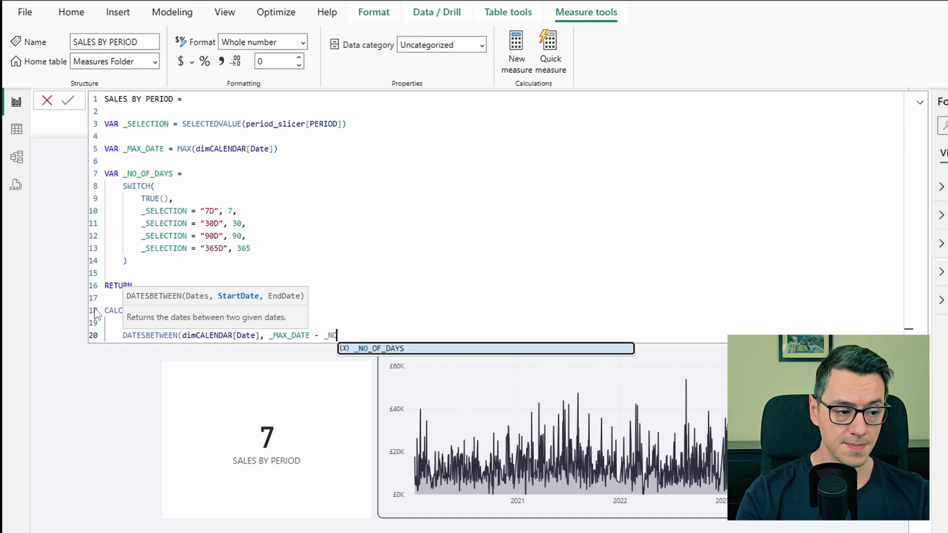
pyautogui.press('Tab')
pyautogui.write(', _')
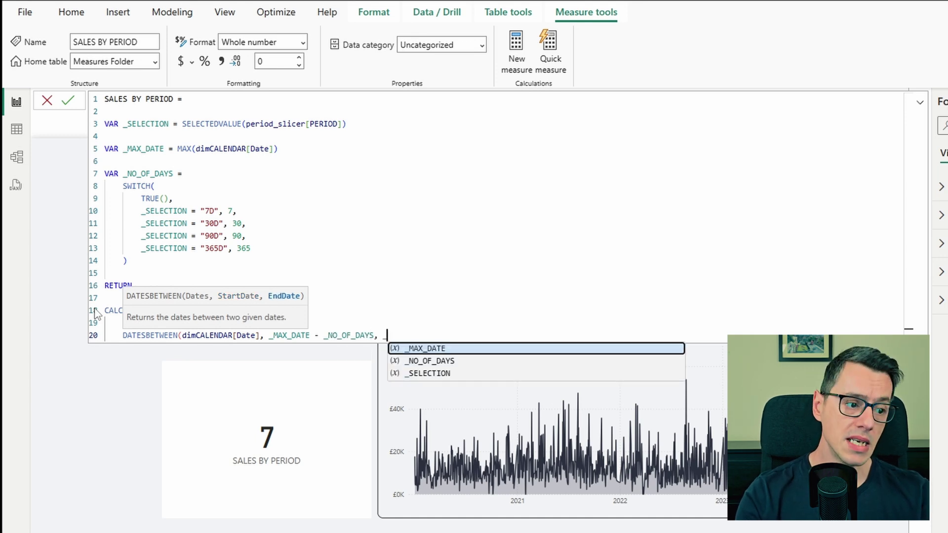
pyautogui.press('Tab')
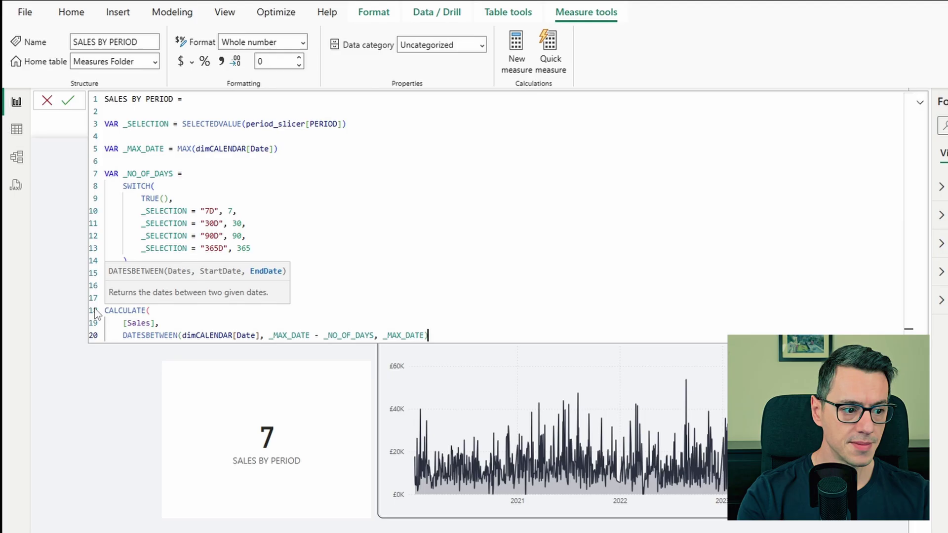
pyautogui.write(')')
pyautogui.press('Return')
pyautogui.write(')')
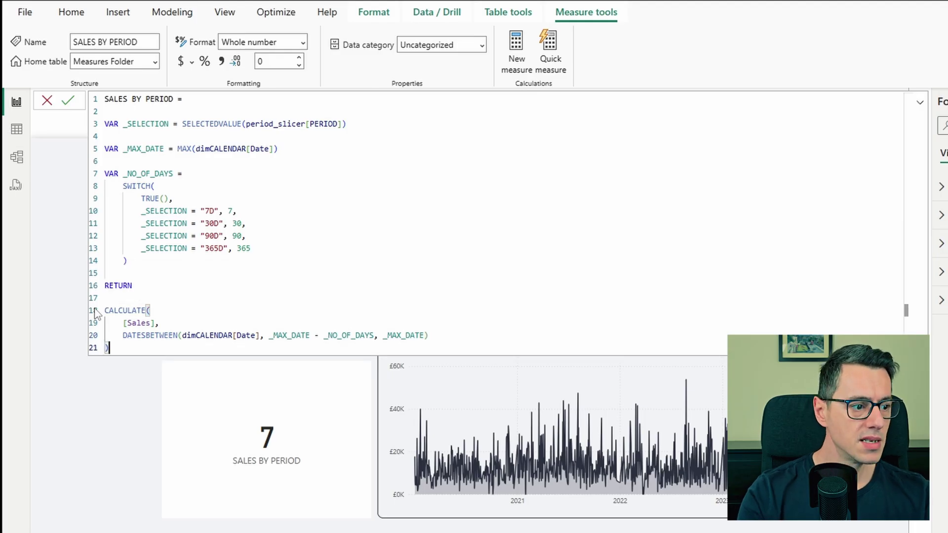
pyautogui.press('Return')
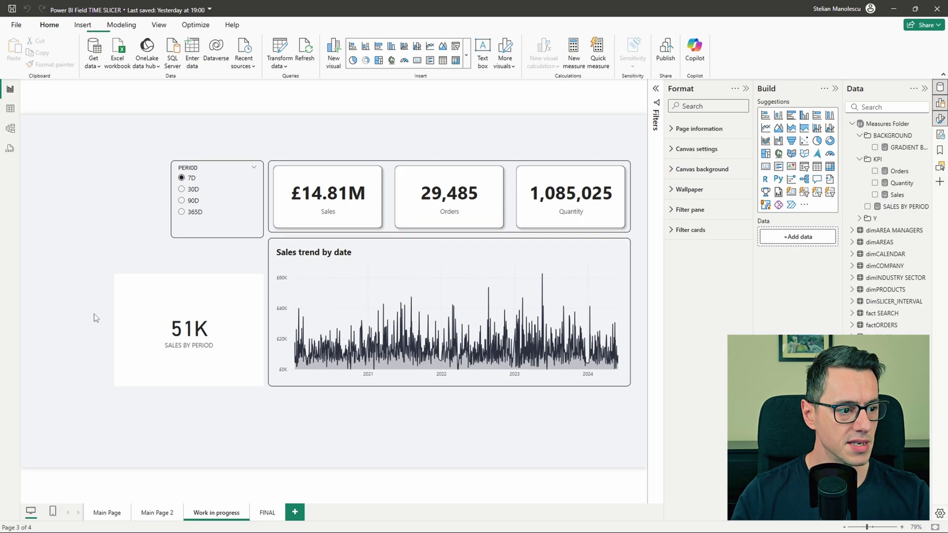
# Test the SALES BY PERIOD card with the 30D, 90D, 365D and 7D periods.
pyautogui.click(192, 189)
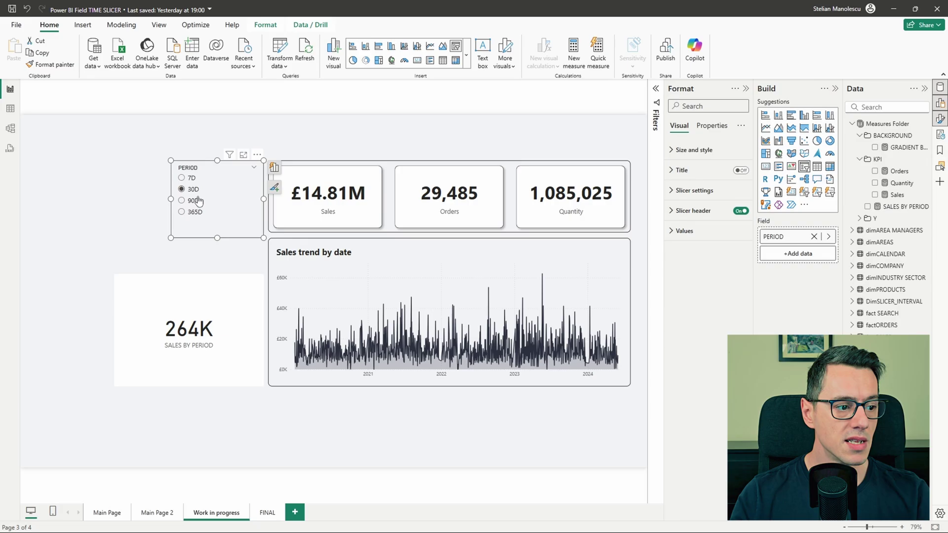
pyautogui.click(196, 201)
pyautogui.click(194, 211)
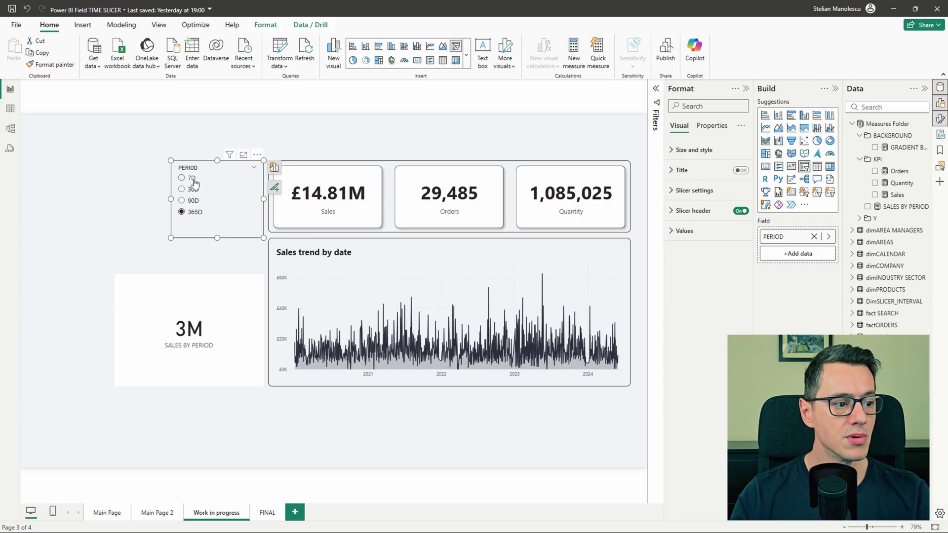
pyautogui.click(191, 179)
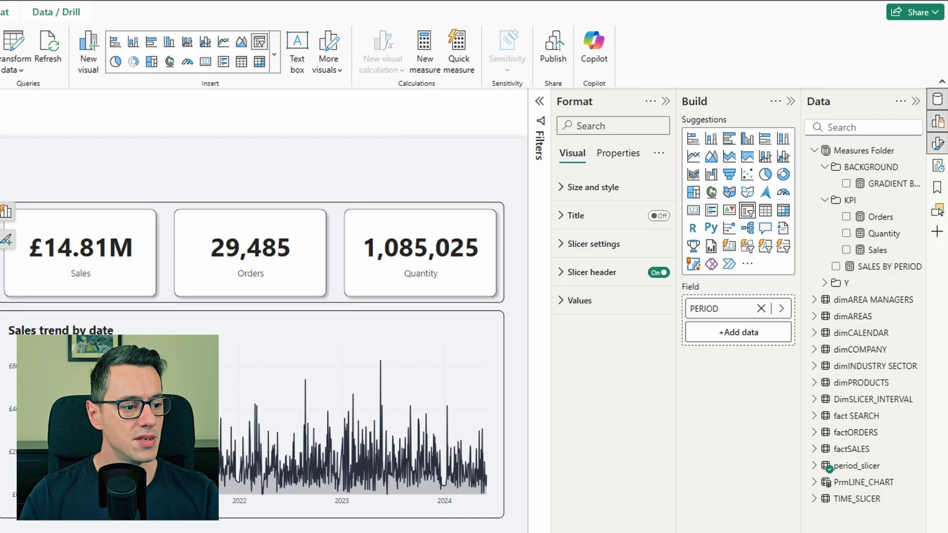
# Format the SALES BY PERIOD measure as pound currency with 2 decimal places.
pyautogui.click(883, 267)
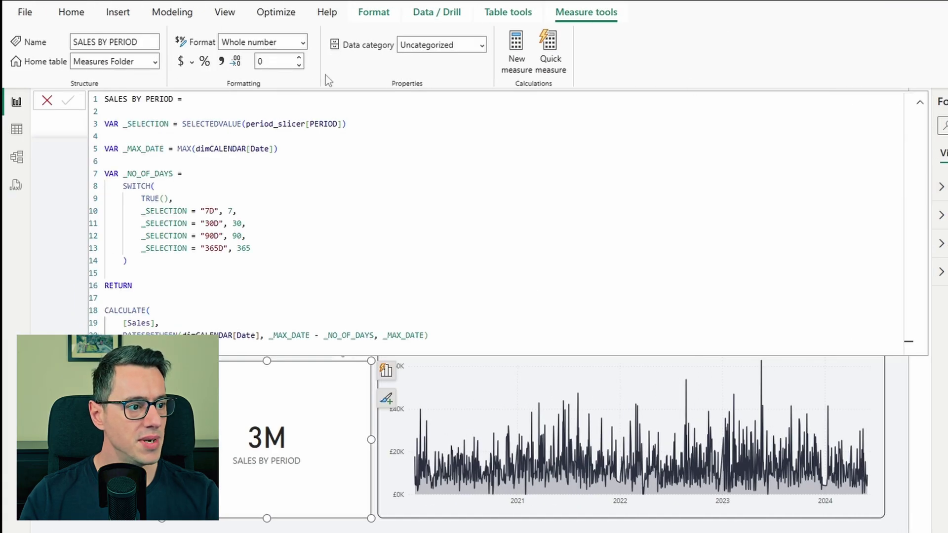
pyautogui.click(302, 45)
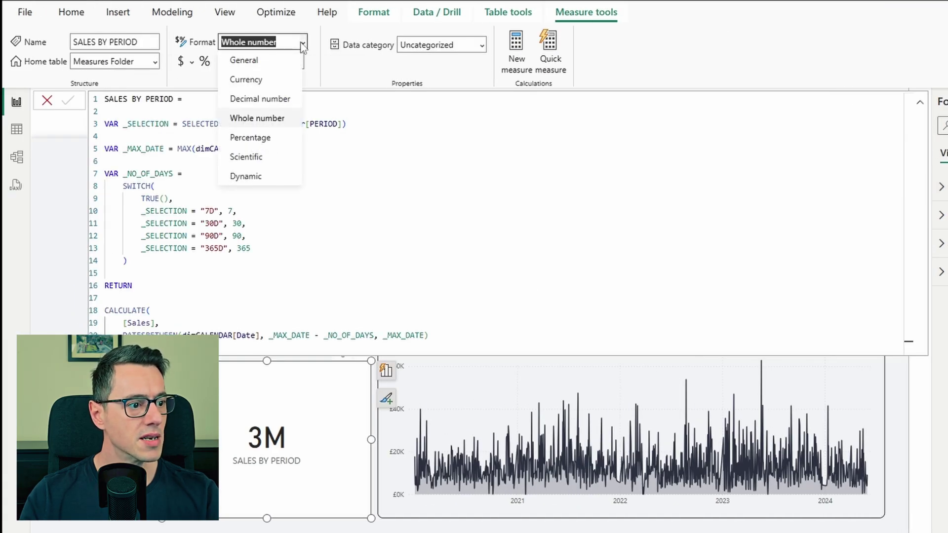
pyautogui.press('Escape')
pyautogui.press('c')
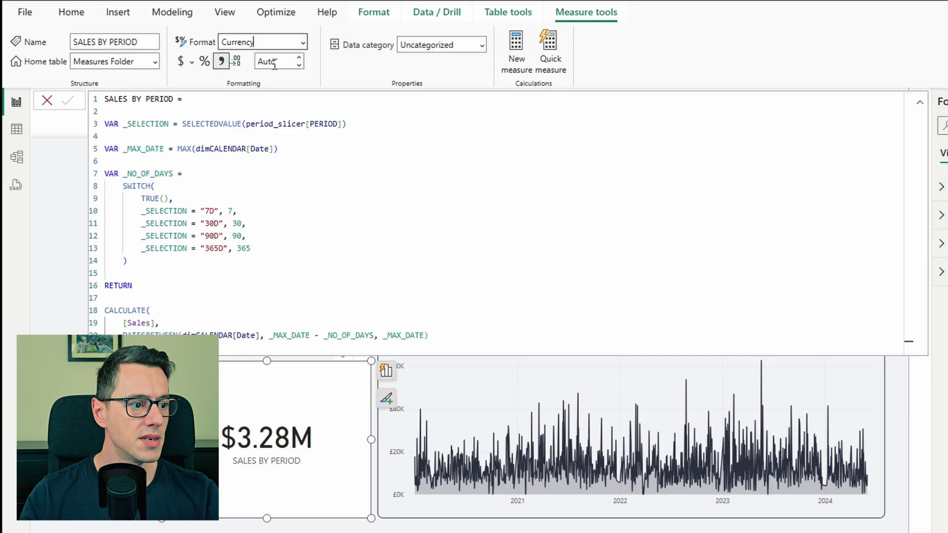
pyautogui.click(285, 63)
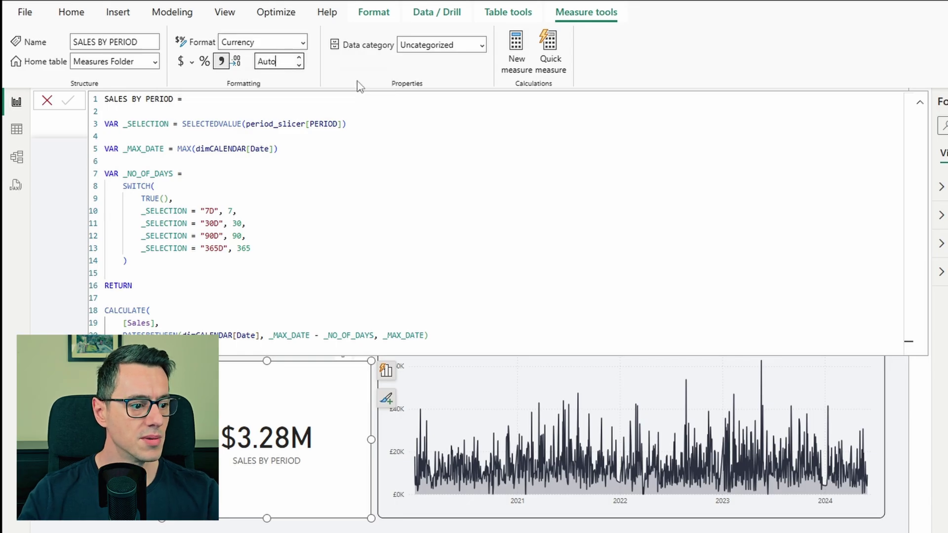
pyautogui.write('2')
pyautogui.click(191, 63)
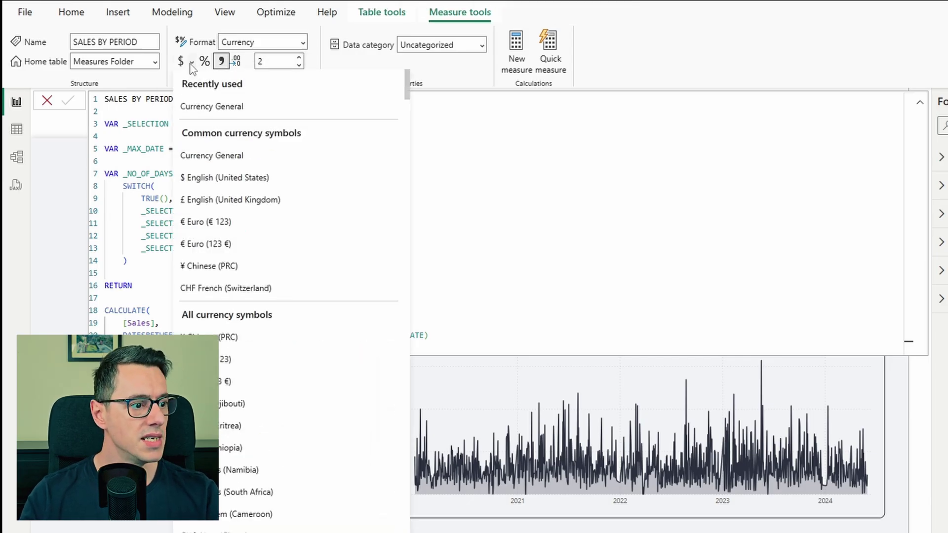
pyautogui.press('Escape')
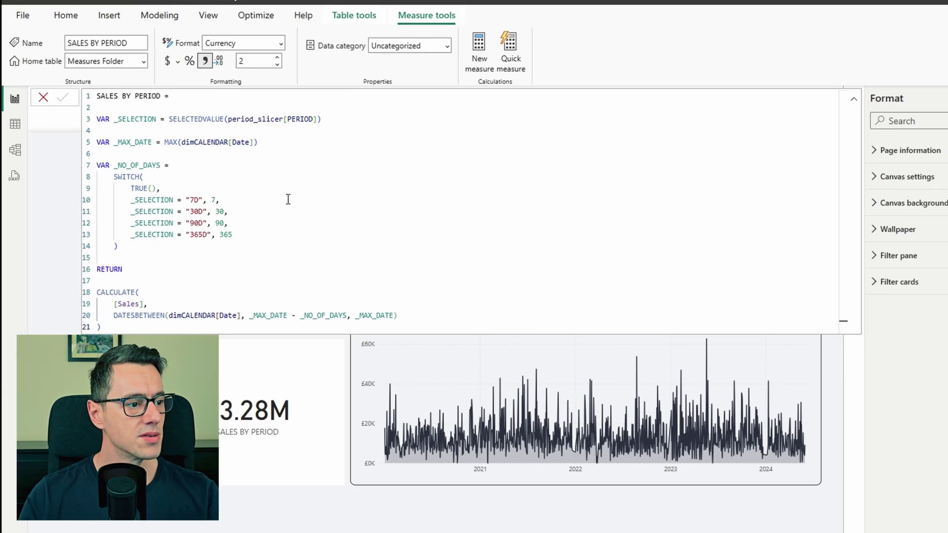
# Create an ORDERS BY PERIOD measure from the copied SALES BY PERIOD formula, renaming Sales to Orders.
pyautogui.click(221, 166)
pyautogui.hotkey('ctrl', 'a')
pyautogui.hotkey('ctrl', 'c')
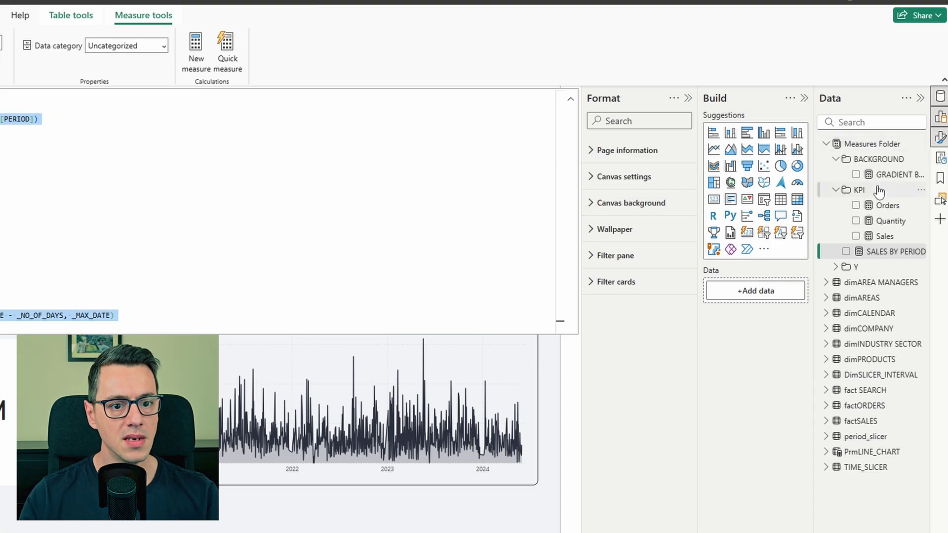
pyautogui.rightClick(869, 145)
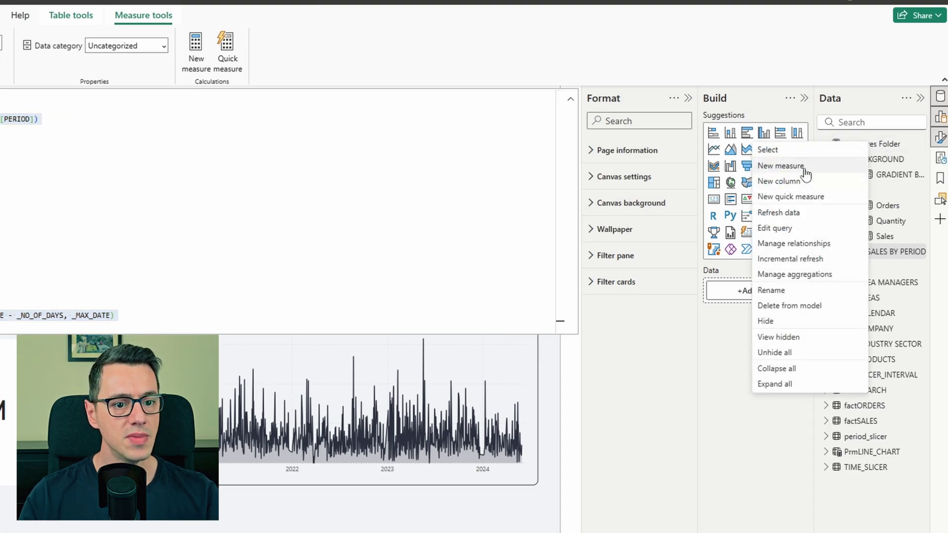
pyautogui.click(785, 163)
pyautogui.hotkey('ctrl', 'v')
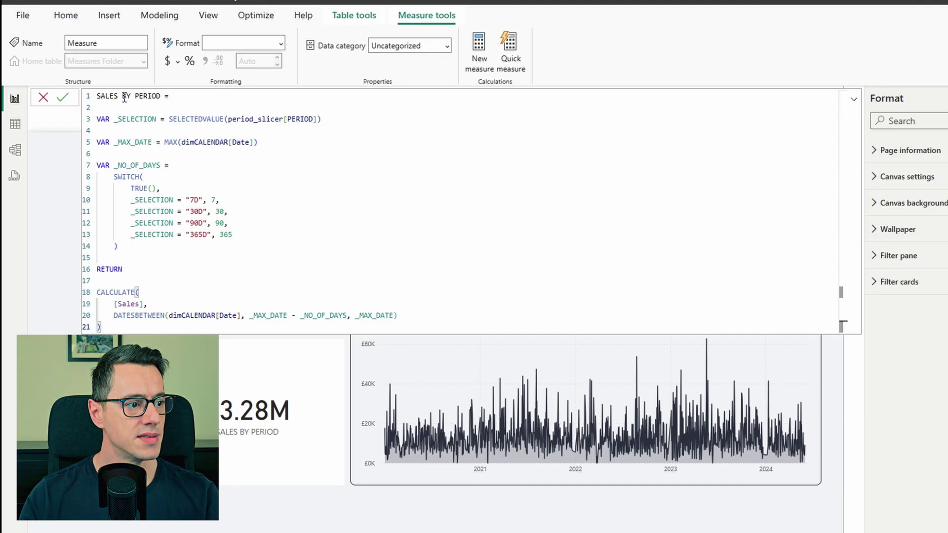
pyautogui.click(107, 97)
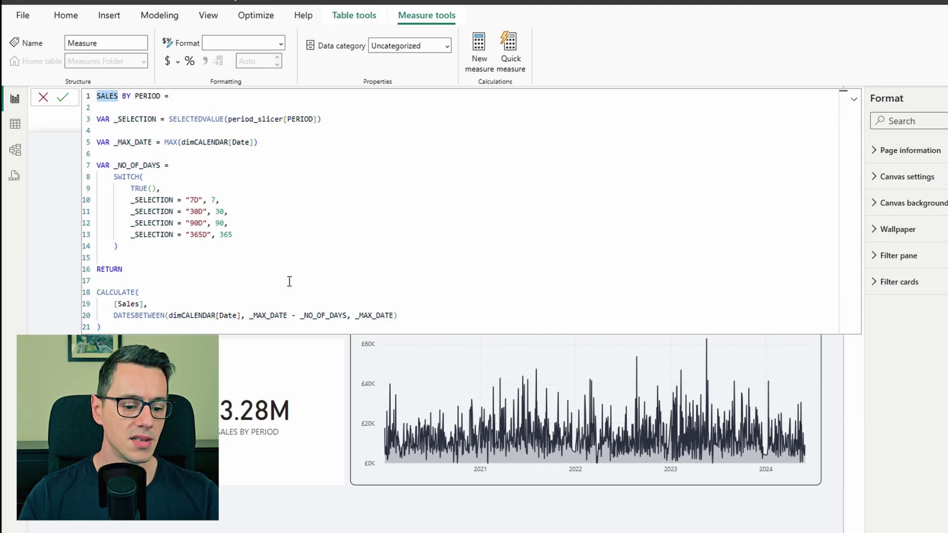
pyautogui.hotkey('ctrl', 'F2')
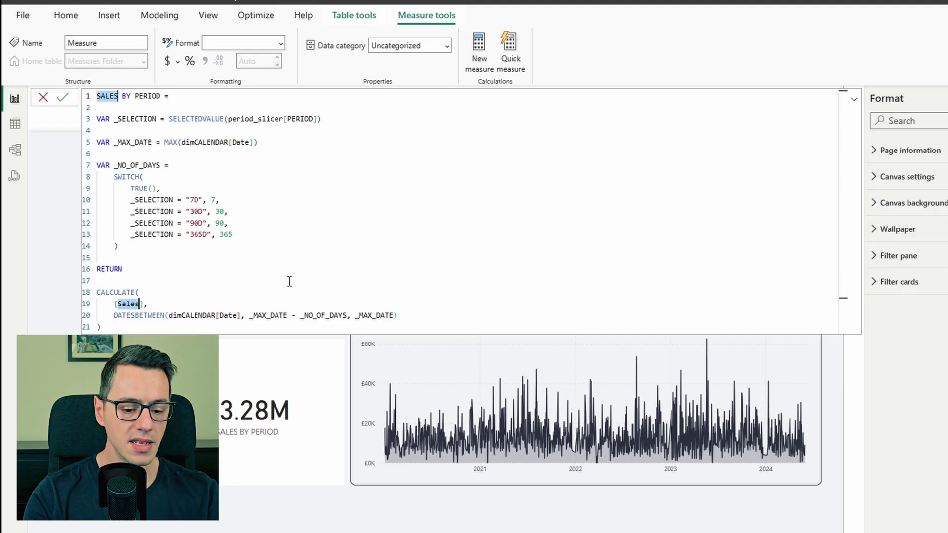
pyautogui.write('ORDER')
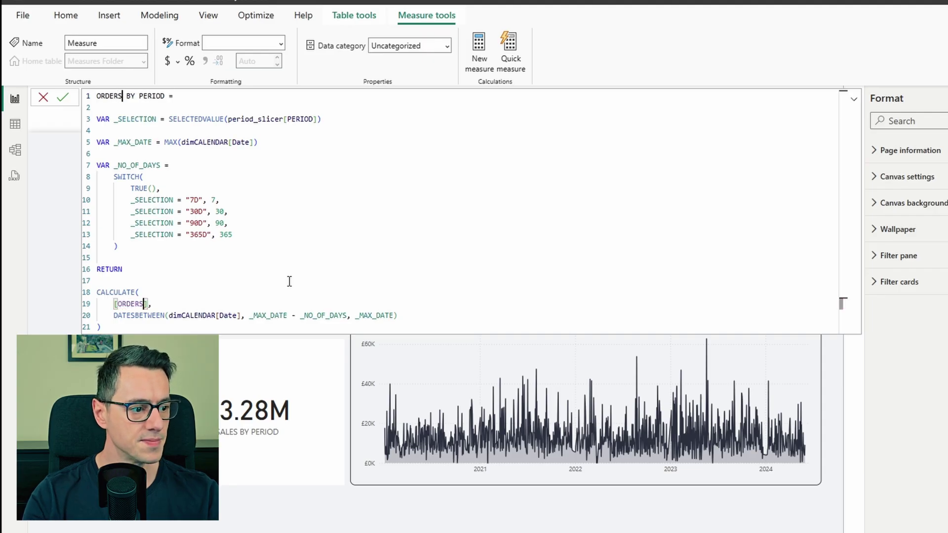
pyautogui.press('Return')
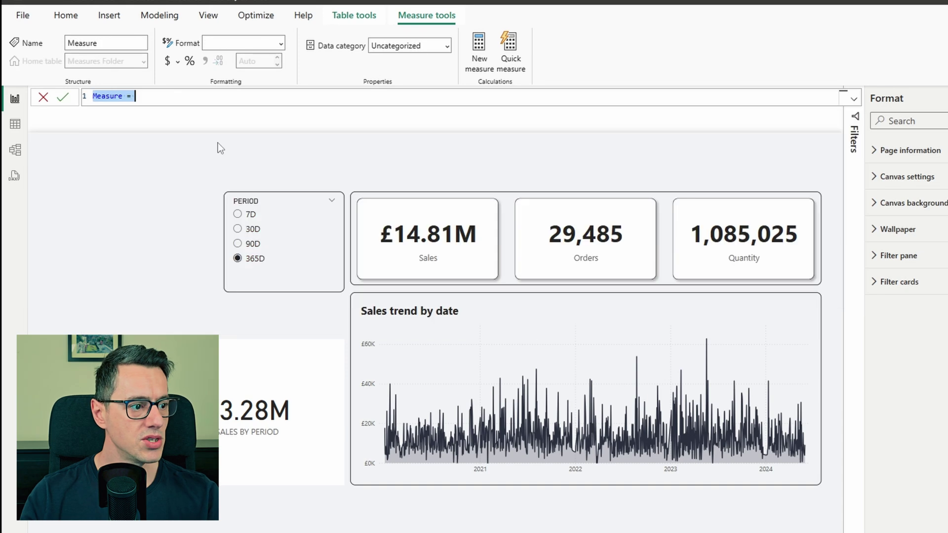
# Create QUANTITY BY PERIOD the same way and delete the standalone £3.28M card.
pyautogui.hotkey('ctrl', 'v')
pyautogui.doubleClick(106, 95)
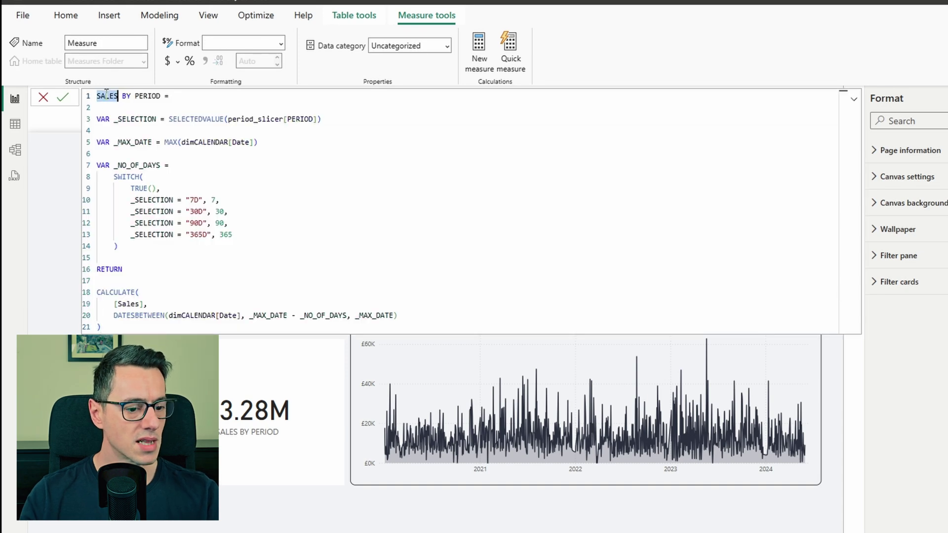
pyautogui.hotkey('ctrl', 'F2')
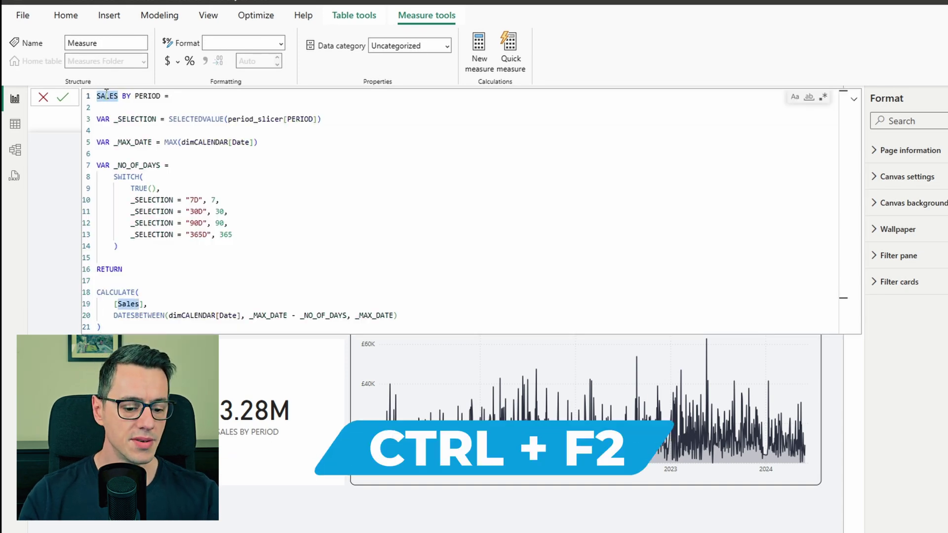
pyautogui.write('QUANTITY')
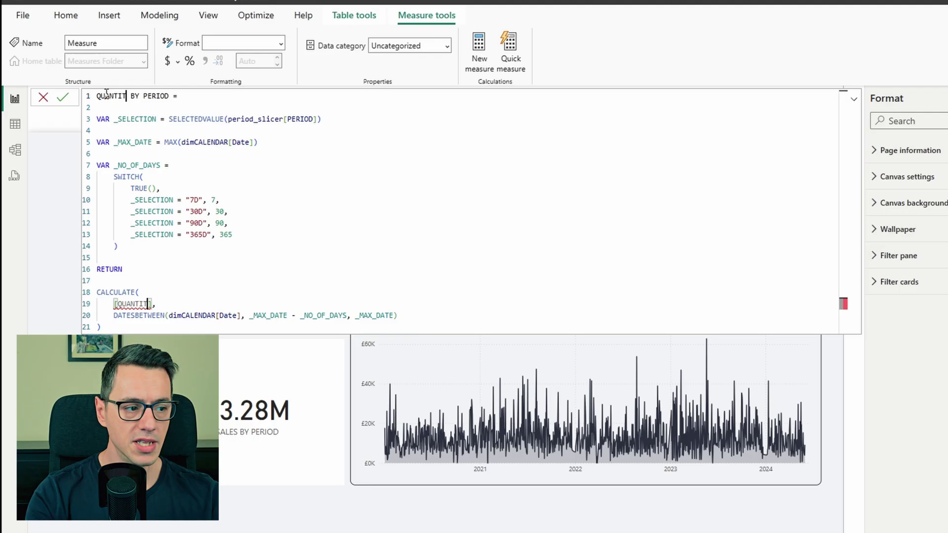
pyautogui.press('Return')
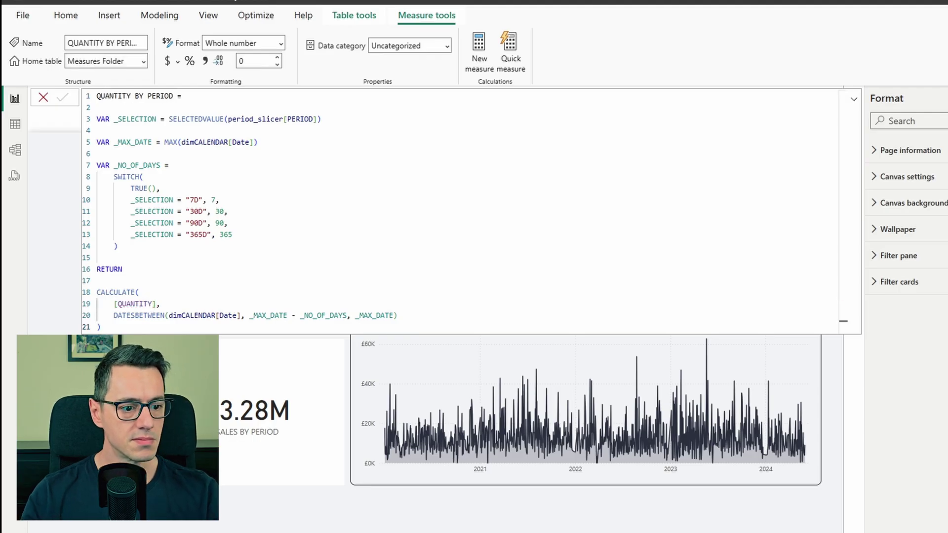
pyautogui.click(290, 461)
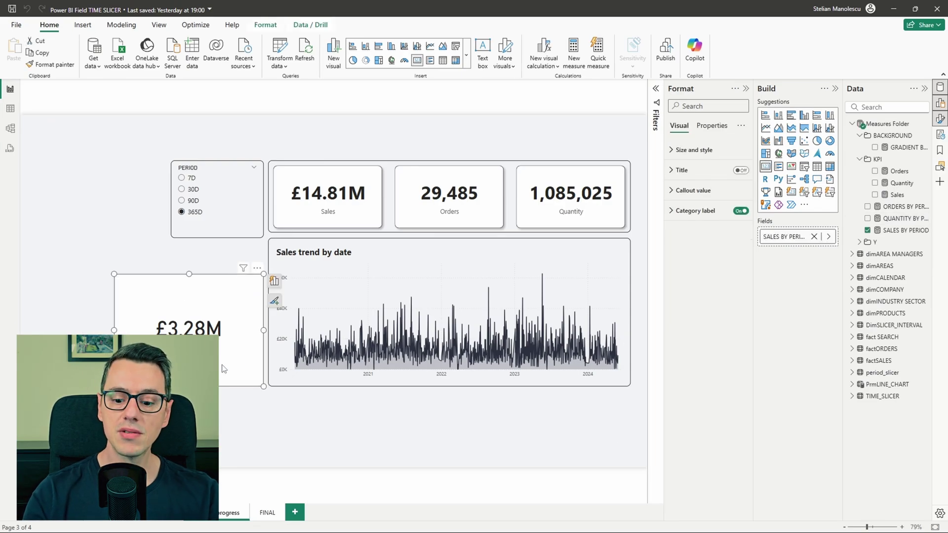
pyautogui.press('Delete')
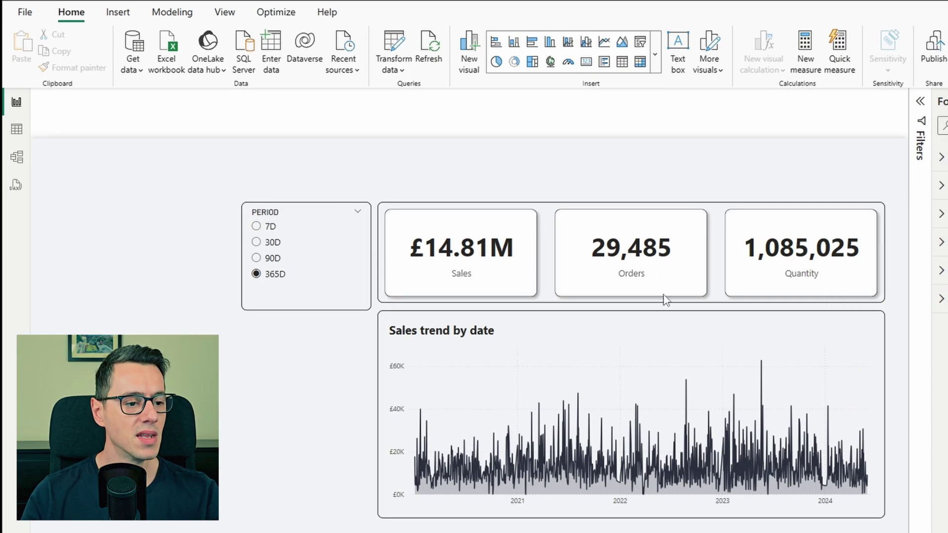
# Swap the three KPI cards' fields to SALES, ORDERS and QUANTITY BY PERIOD.
pyautogui.click(665, 299)
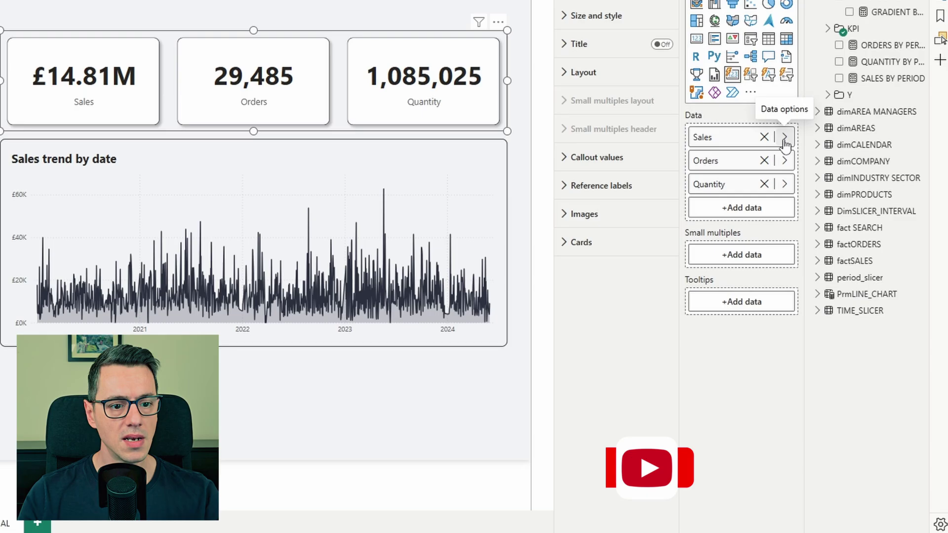
pyautogui.click(785, 140)
pyautogui.click(883, 316)
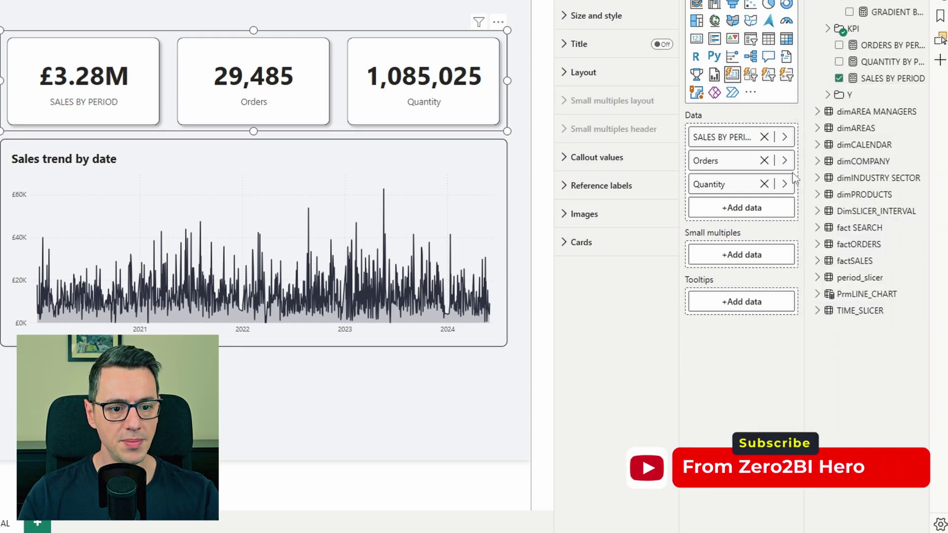
pyautogui.click(784, 161)
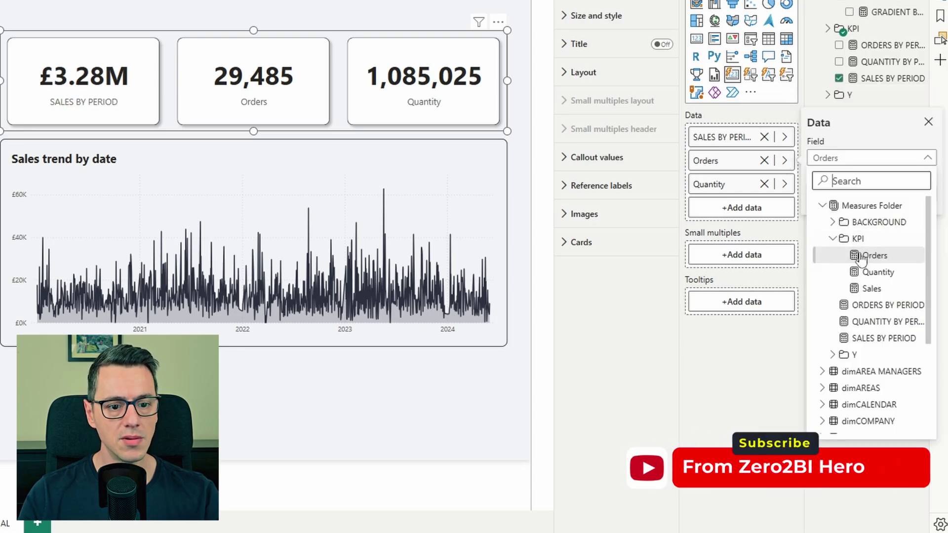
pyautogui.click(886, 306)
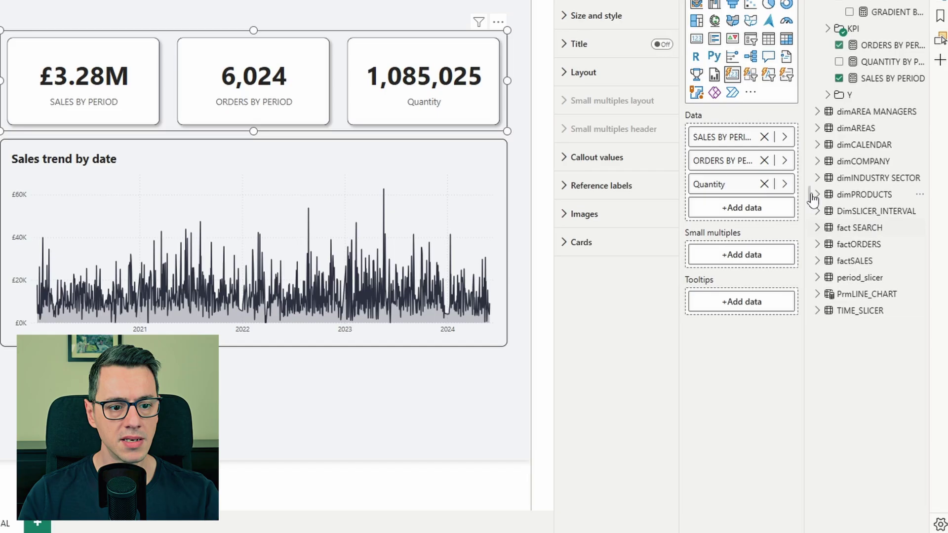
pyautogui.click(784, 184)
pyautogui.click(881, 343)
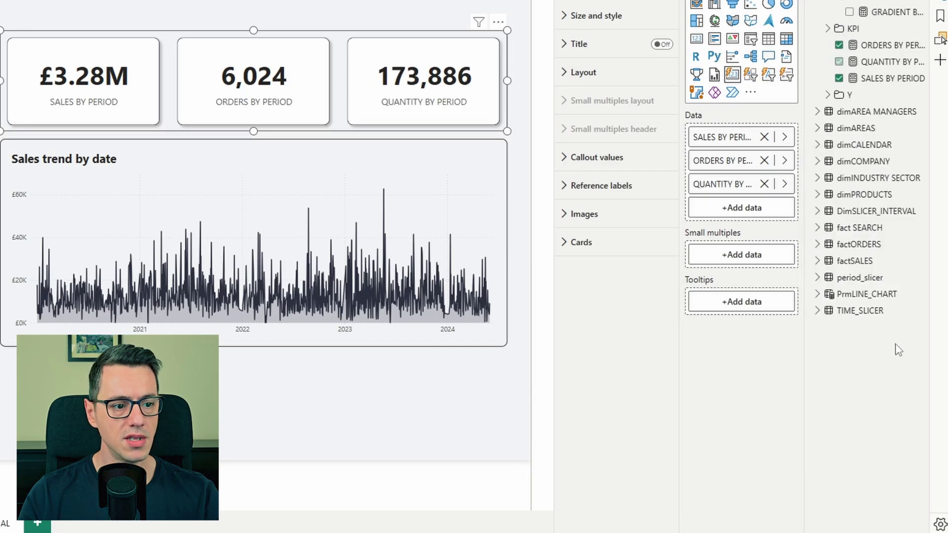
# Test the cards across the 7D, 30D, 90D and 365D periods, ending on 7D.
pyautogui.click(515, 373)
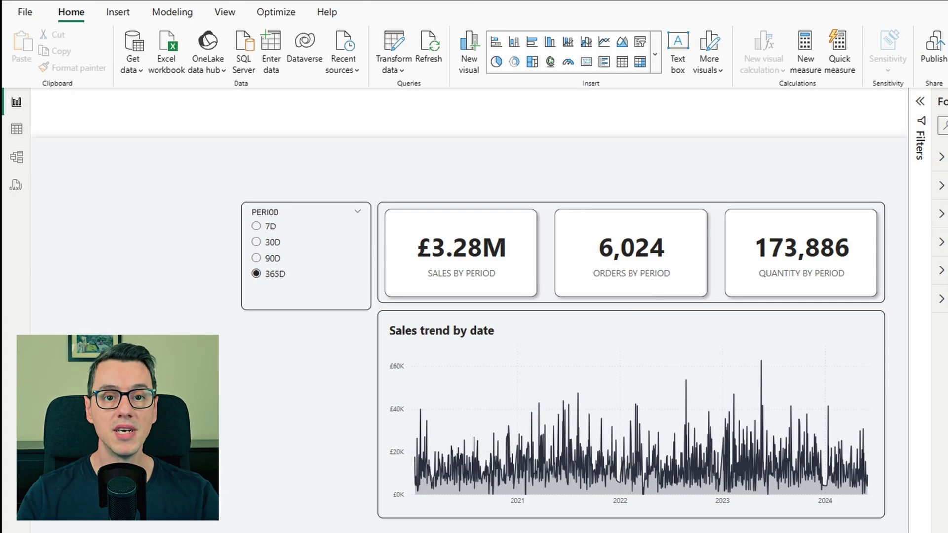
pyautogui.click(271, 227)
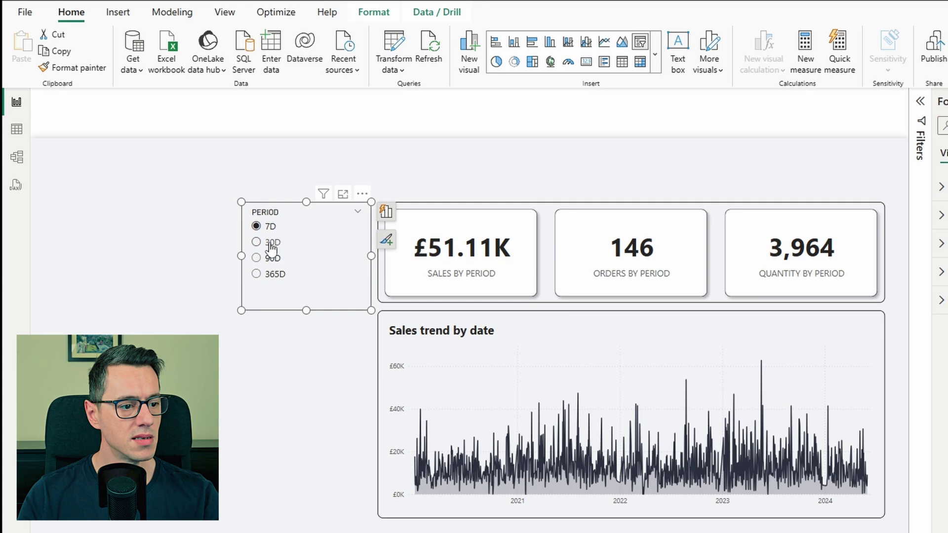
pyautogui.click(271, 242)
pyautogui.click(272, 258)
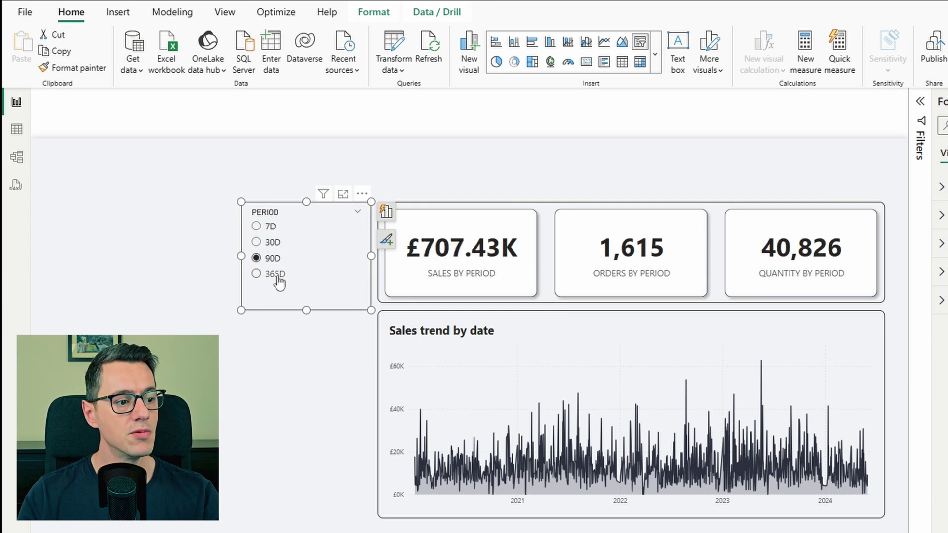
pyautogui.click(275, 275)
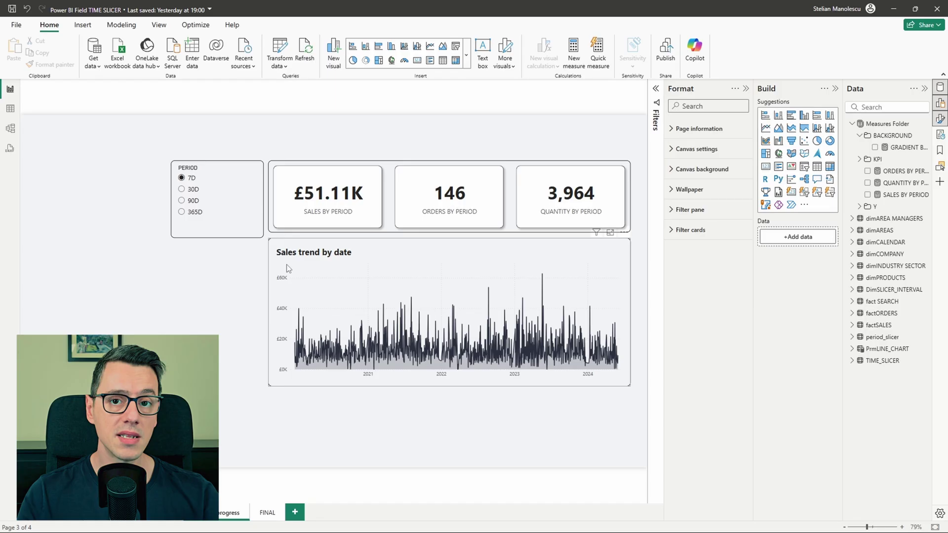
pyautogui.click(193, 189)
pyautogui.click(192, 201)
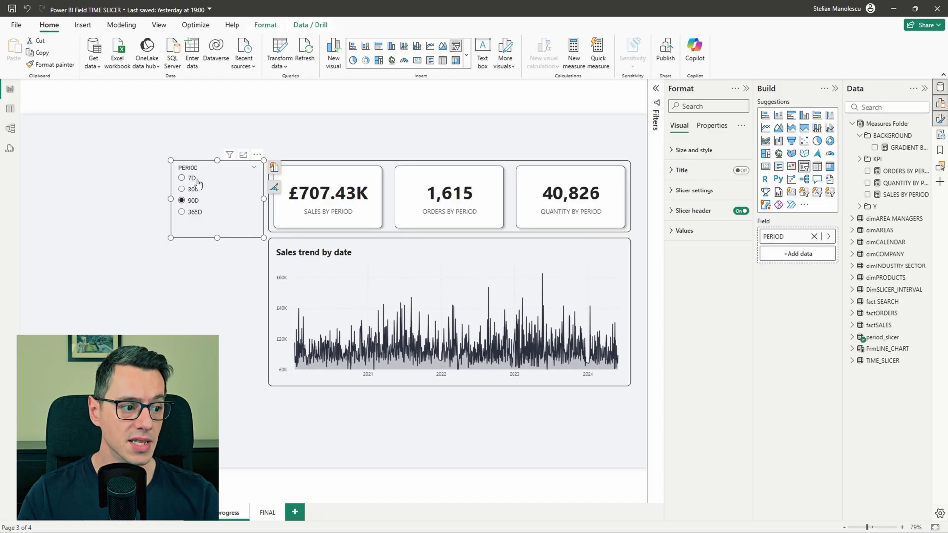
pyautogui.click(192, 178)
pyautogui.click(335, 248)
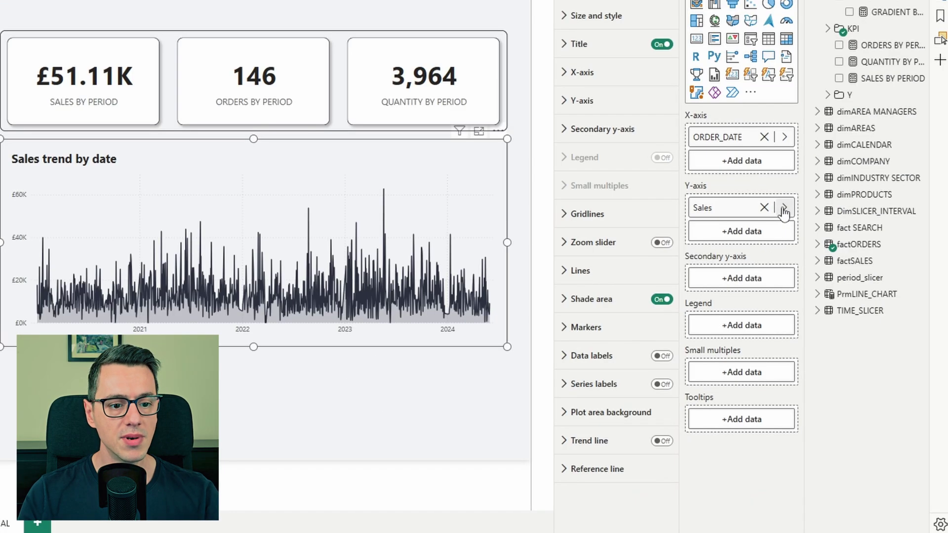
# Plot SALES BY PERIOD instead of Sales on the trend chart and test 30D, 90D and 7D.
pyautogui.click(783, 207)
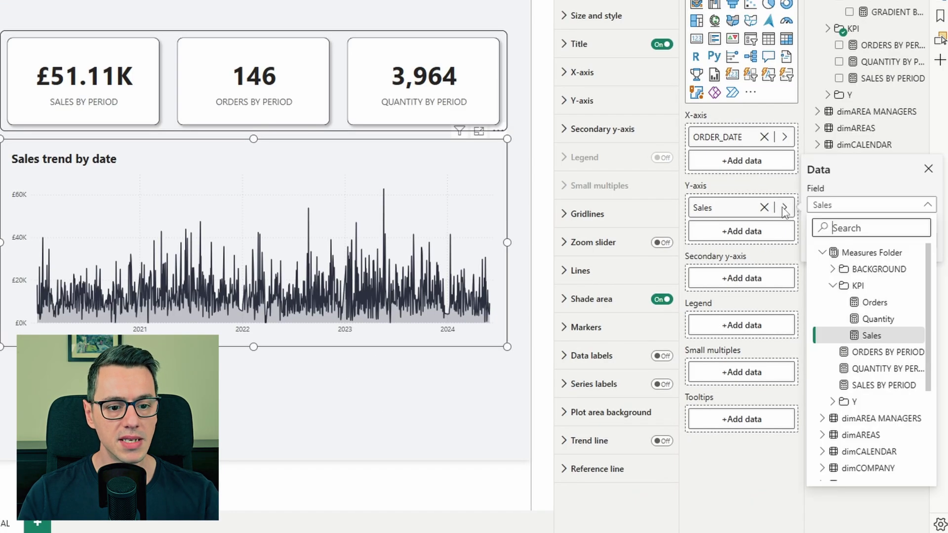
pyautogui.click(888, 387)
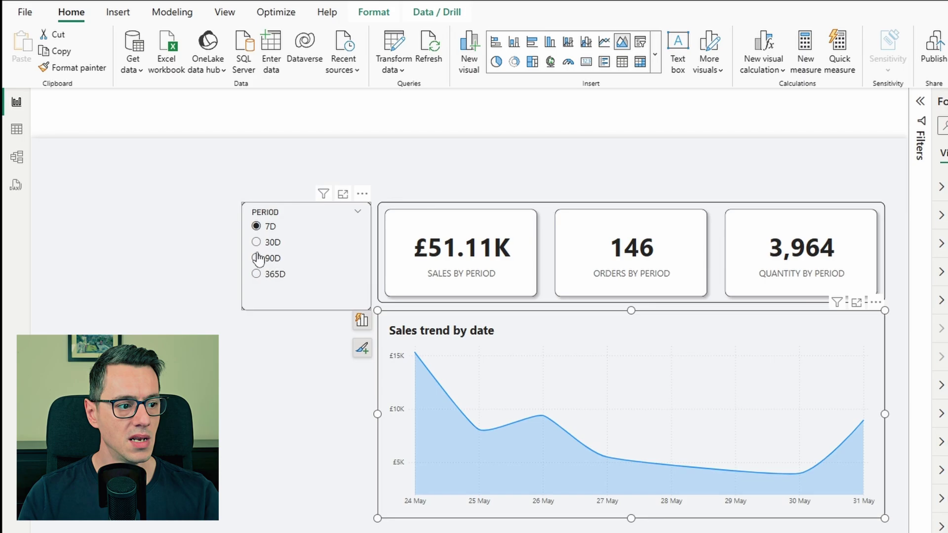
pyautogui.click(272, 245)
pyautogui.click(273, 258)
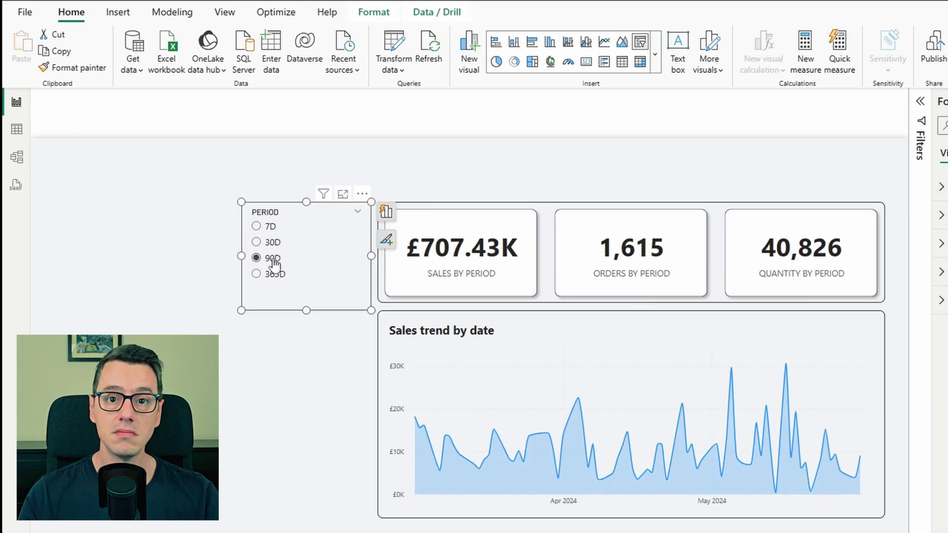
pyautogui.click(272, 228)
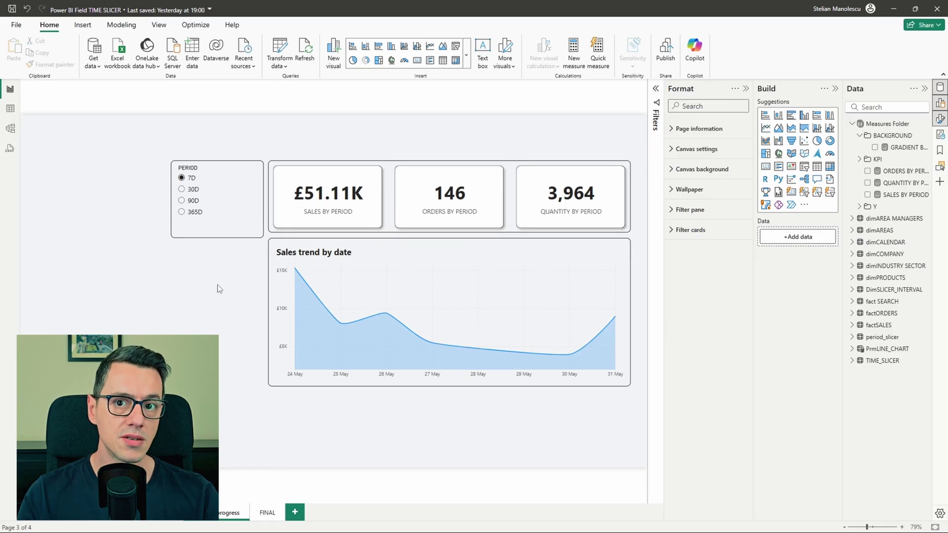
# Add ORDERS BY PERIOD and QUANTITY BY PERIOD to the Sales trend chart.
pyautogui.click(485, 247)
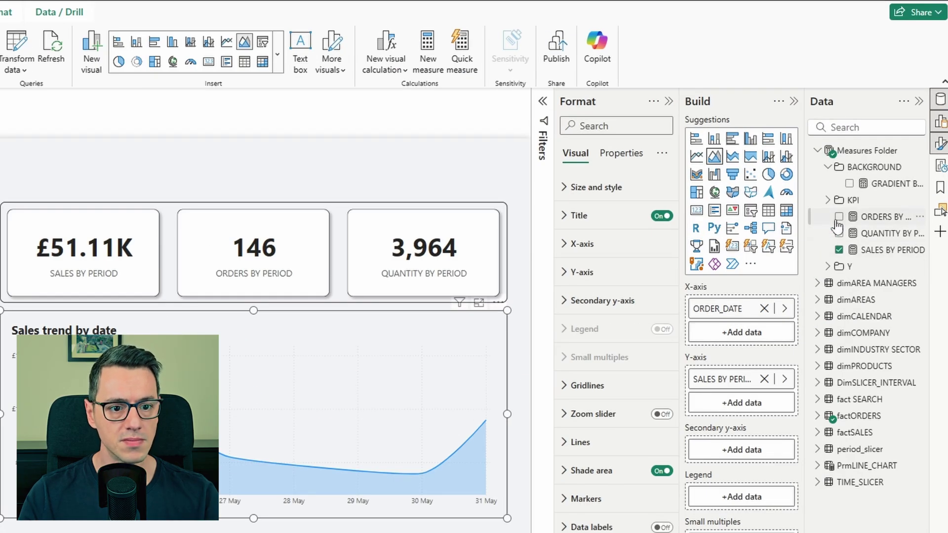
pyautogui.click(838, 217)
pyautogui.click(838, 233)
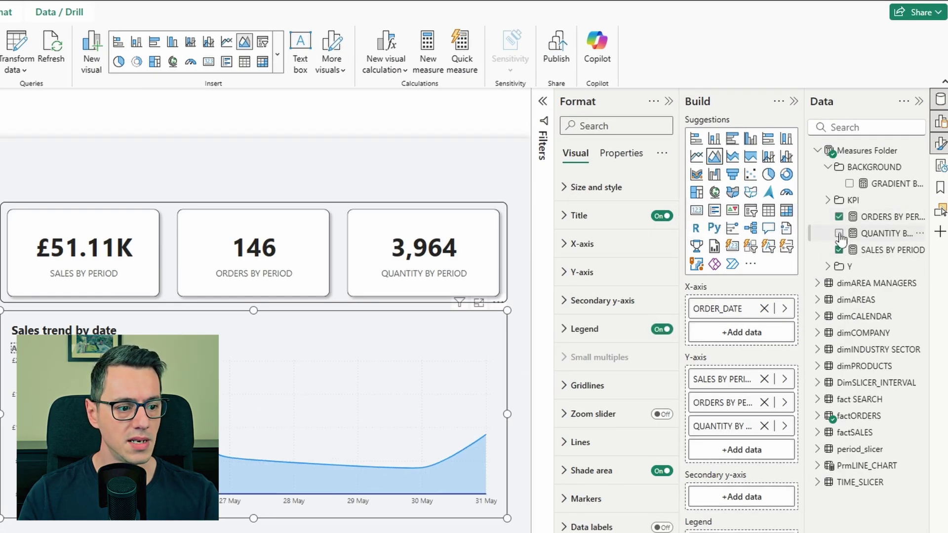
pyautogui.press('Escape')
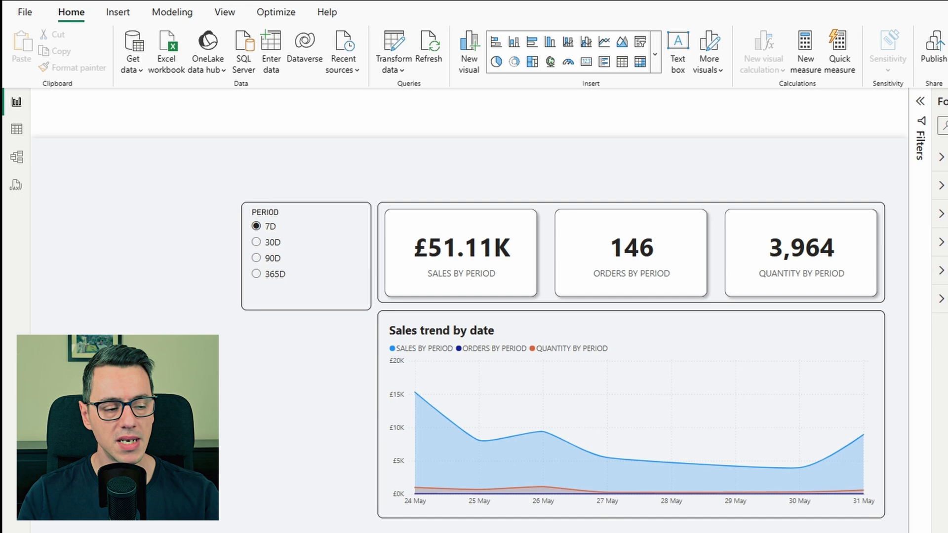
pyautogui.moveTo(497, 435)
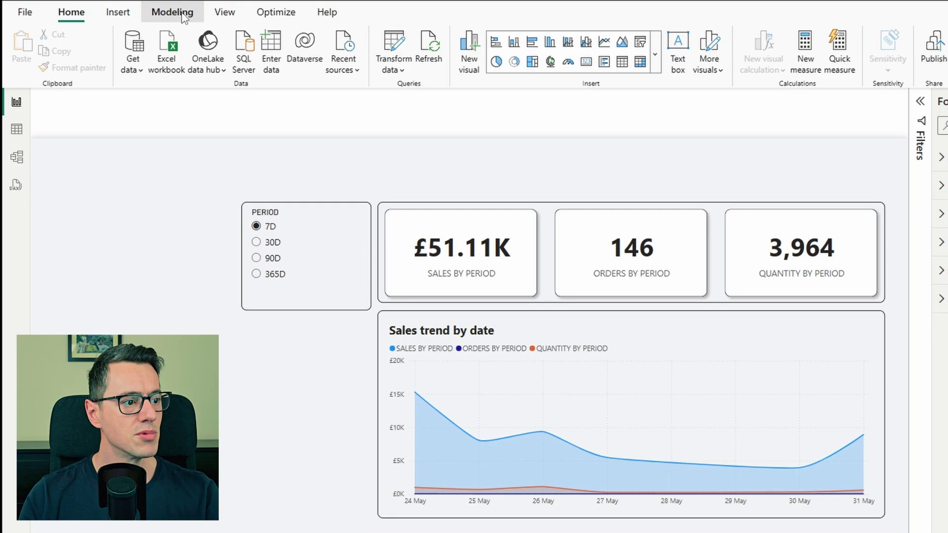
# Start a fields parameter named CHART containing SALES, ORDERS and QUANTITY BY PERIOD.
pyautogui.click(173, 13)
pyautogui.click(387, 69)
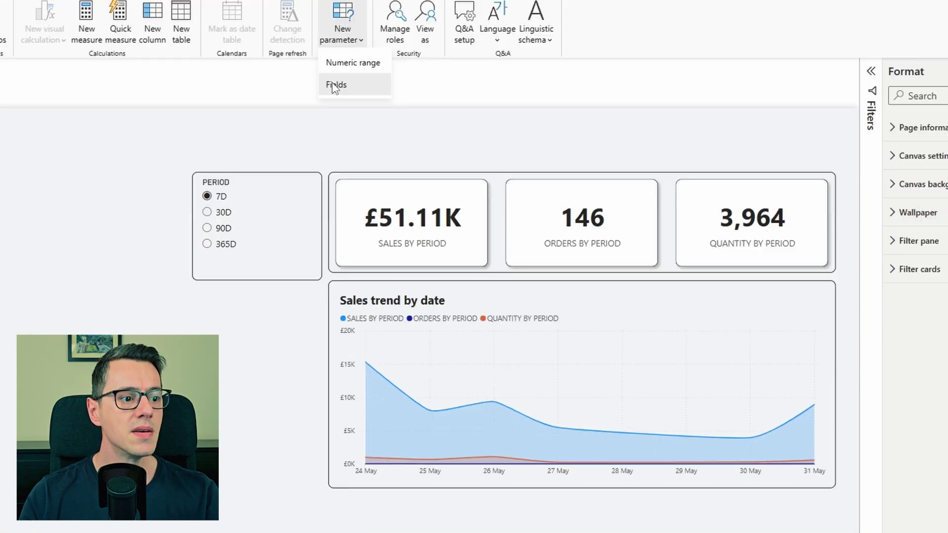
pyautogui.click(385, 114)
pyautogui.click(339, 181)
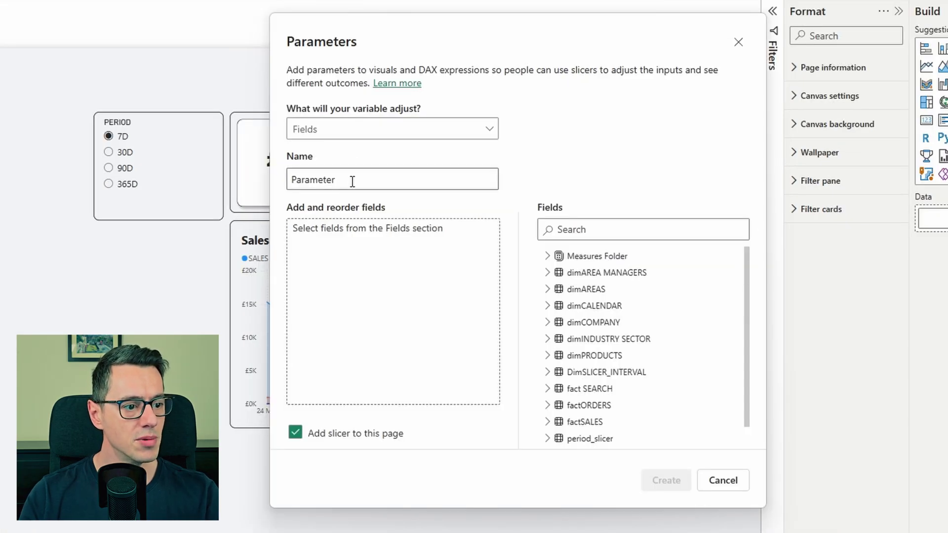
pyautogui.doubleClick(353, 182)
pyautogui.write('CHART')
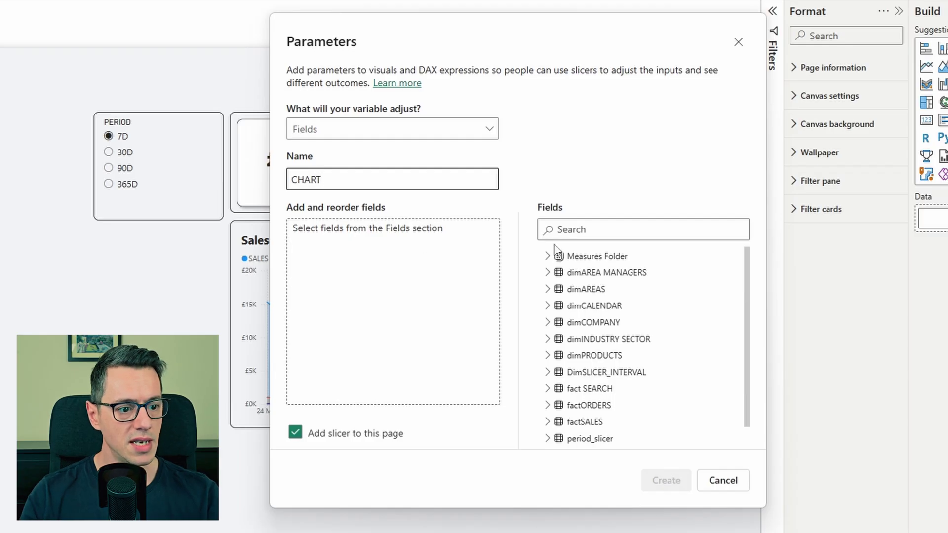
pyautogui.click(547, 255)
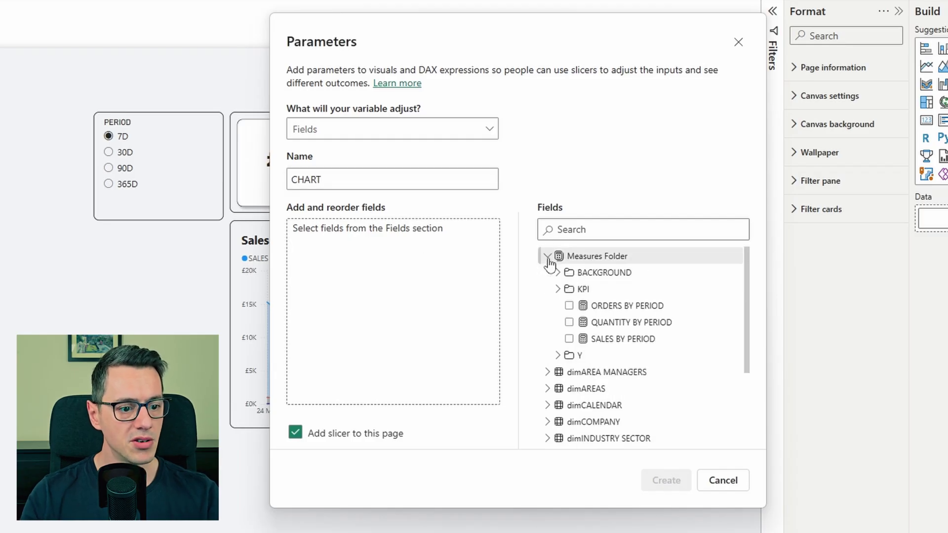
pyautogui.click(570, 339)
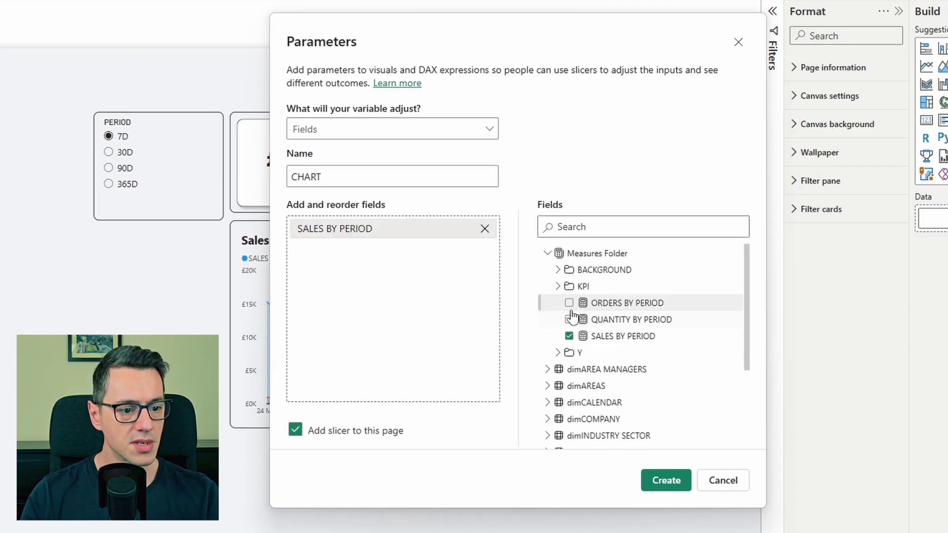
pyautogui.click(570, 303)
pyautogui.click(569, 320)
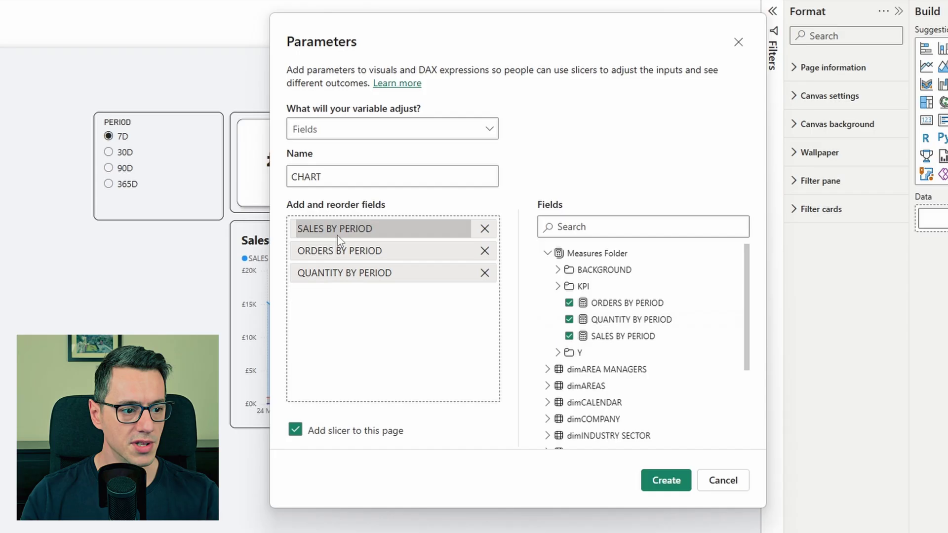
pyautogui.click(335, 235)
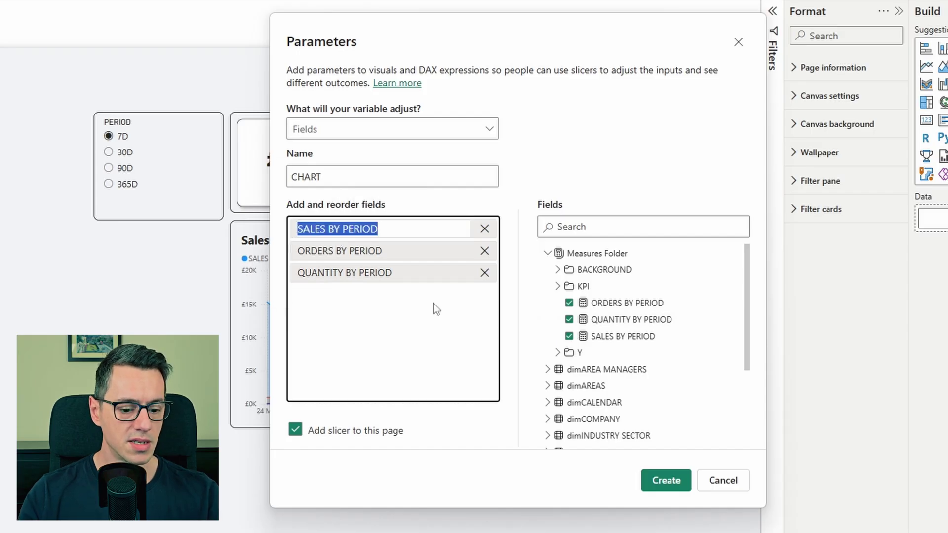
# Label the parameter entries Sales, Orders and Quantity and create it with its slicer.
pyautogui.write('Sales')
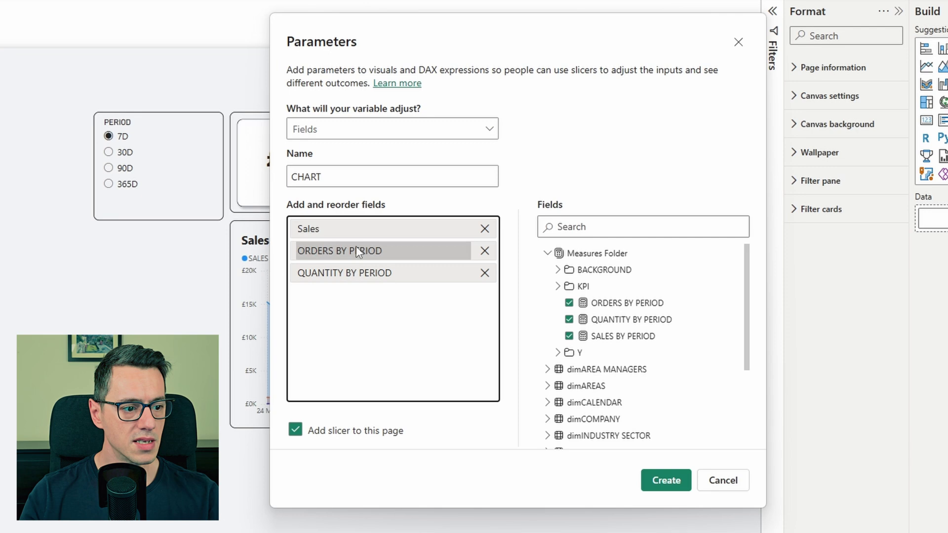
pyautogui.click(357, 249)
pyautogui.write('Orders')
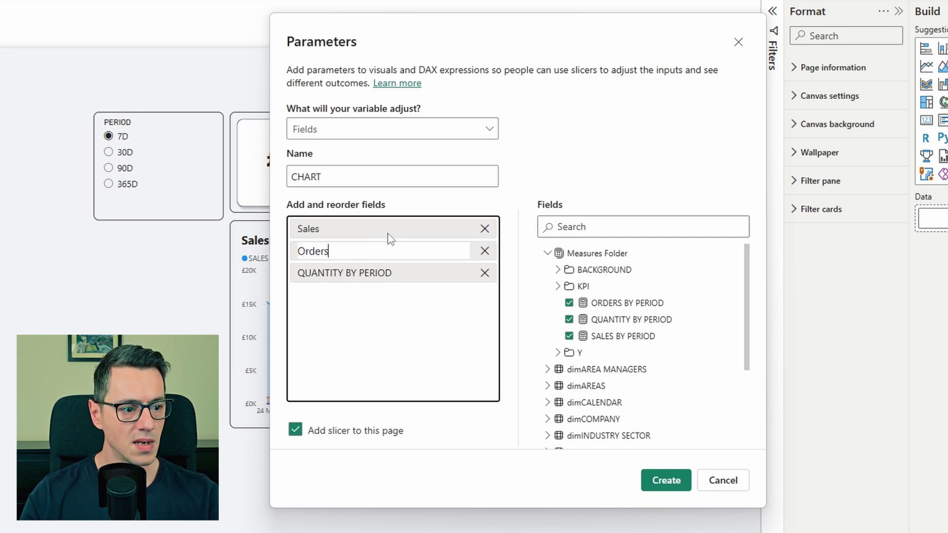
pyautogui.press('Return')
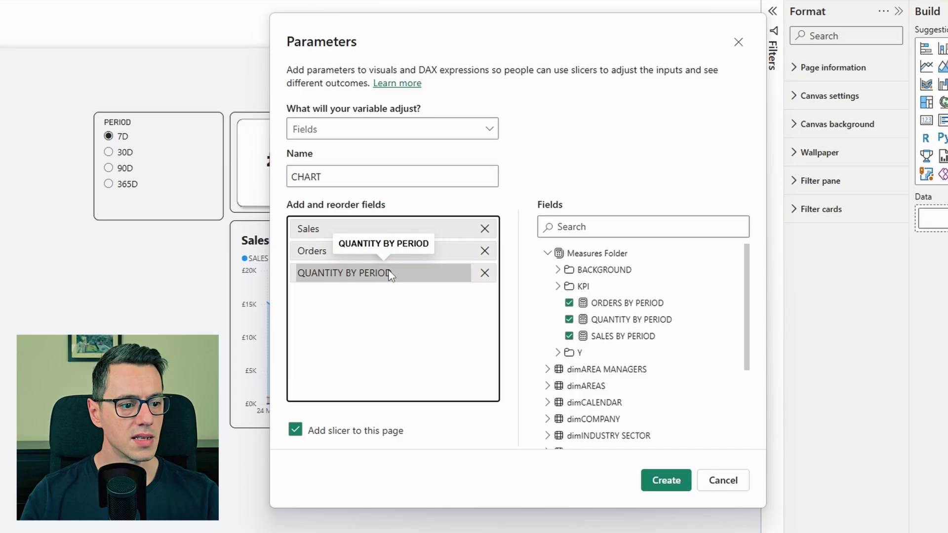
pyautogui.click(387, 272)
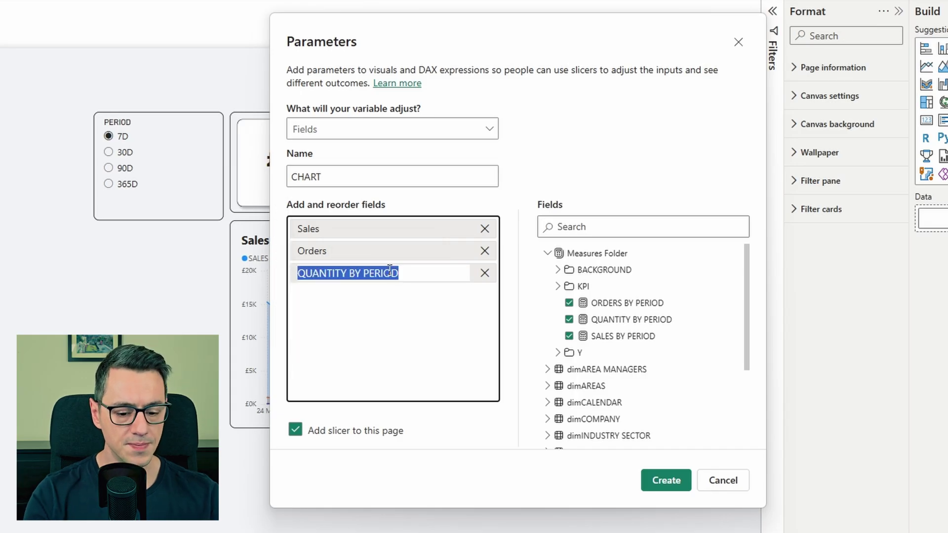
pyautogui.write('Quantity')
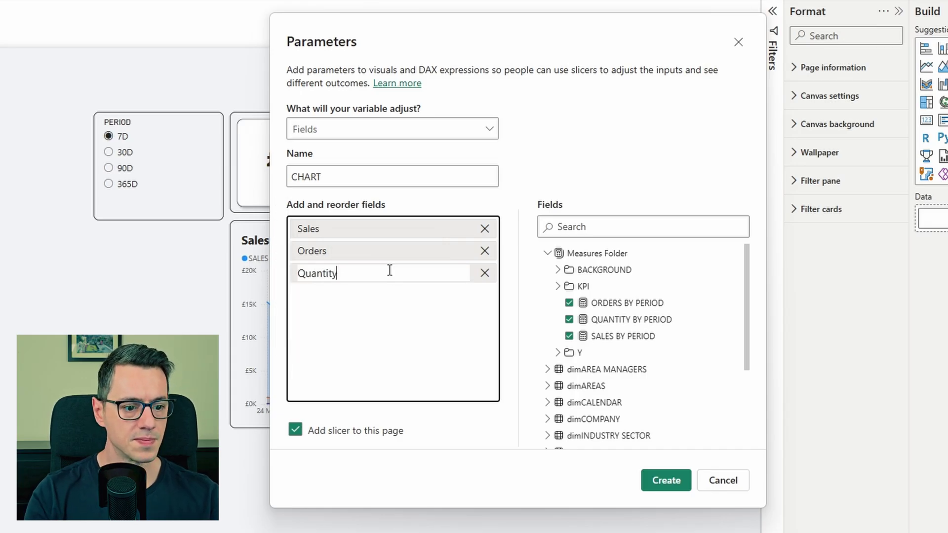
pyautogui.click(641, 481)
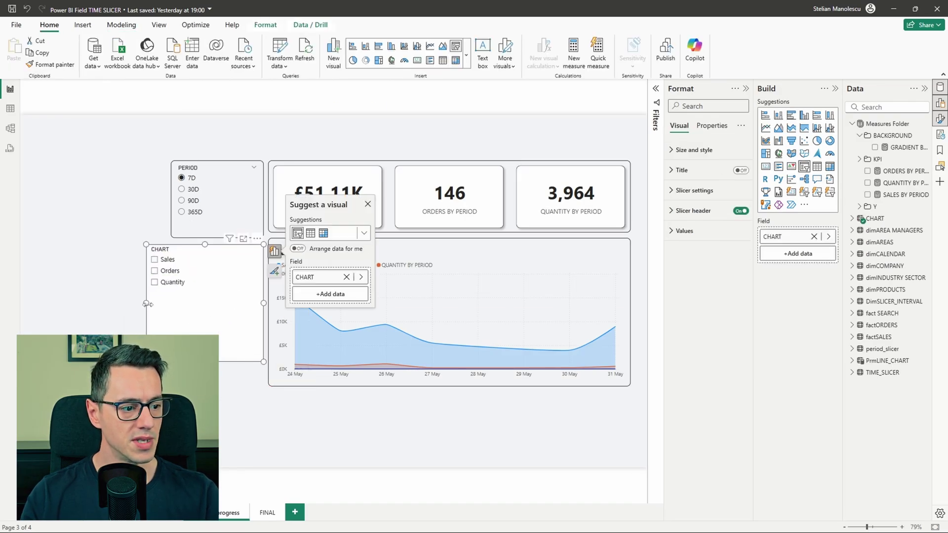
# Narrow the CHART slicer and replace the trend chart's Y-axis measures with the CHART parameter.
pyautogui.moveTo(147, 304); pyautogui.dragTo(176, 305)
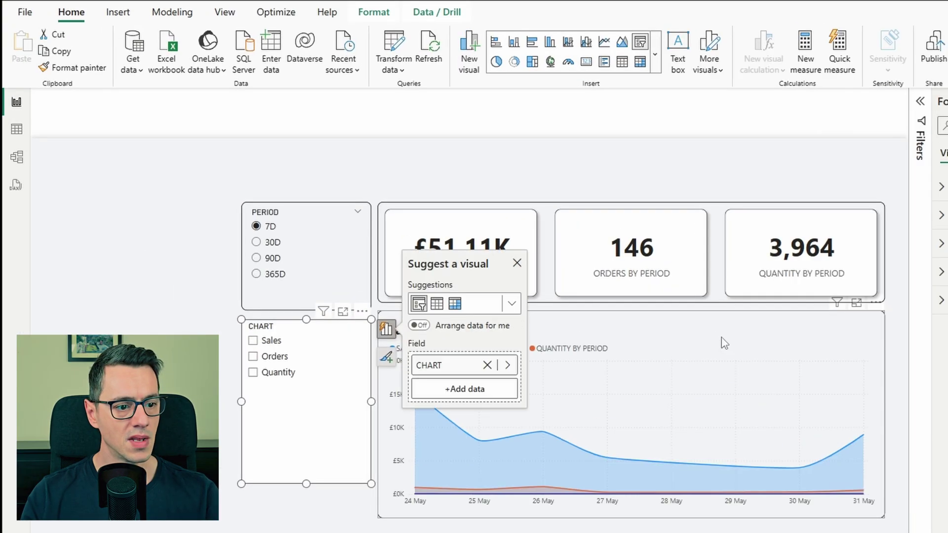
pyautogui.click(516, 261)
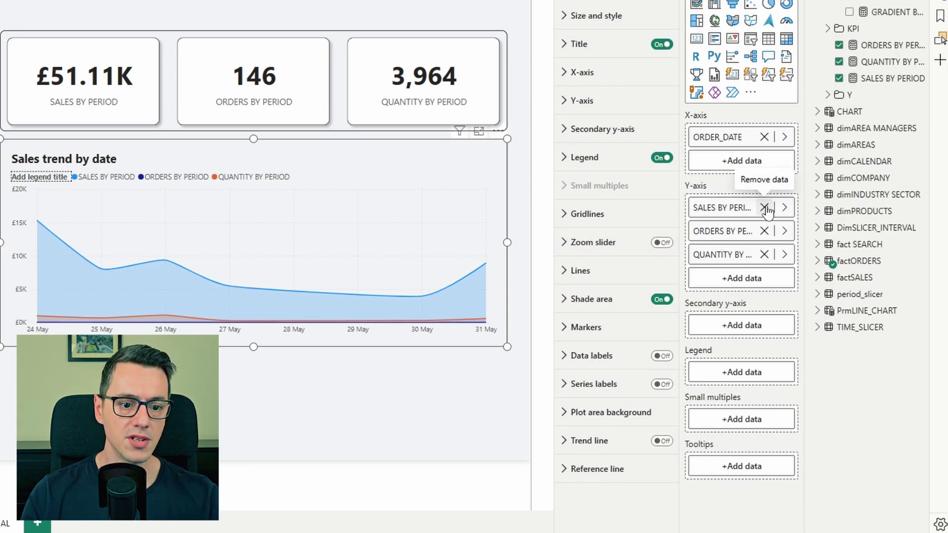
pyautogui.click(764, 207)
pyautogui.click(764, 207)
pyautogui.click(784, 207)
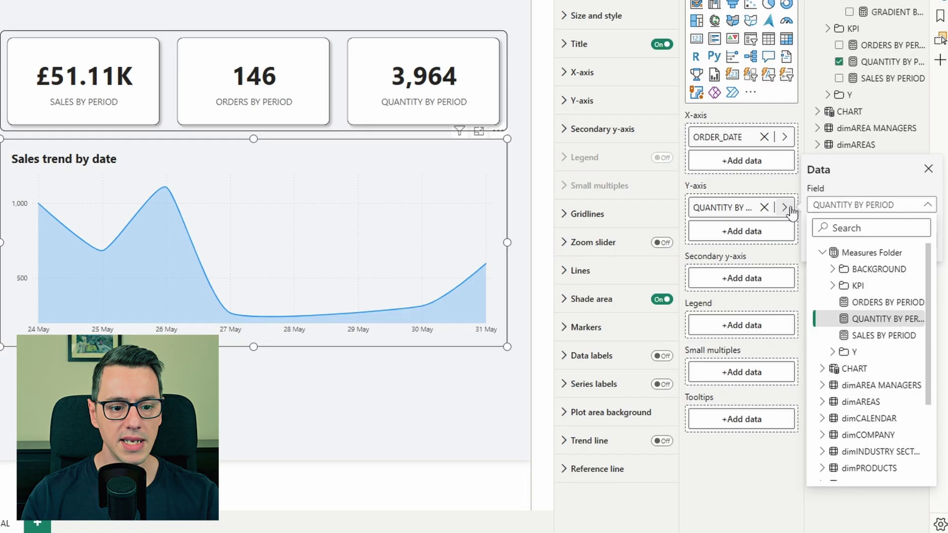
pyautogui.scroll(-3, 836, 368)
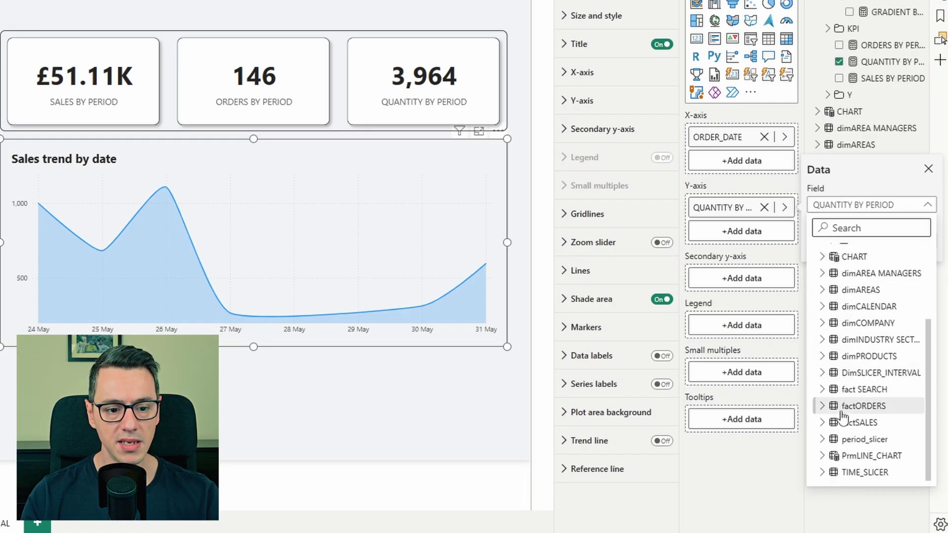
pyautogui.click(822, 256)
pyautogui.click(859, 273)
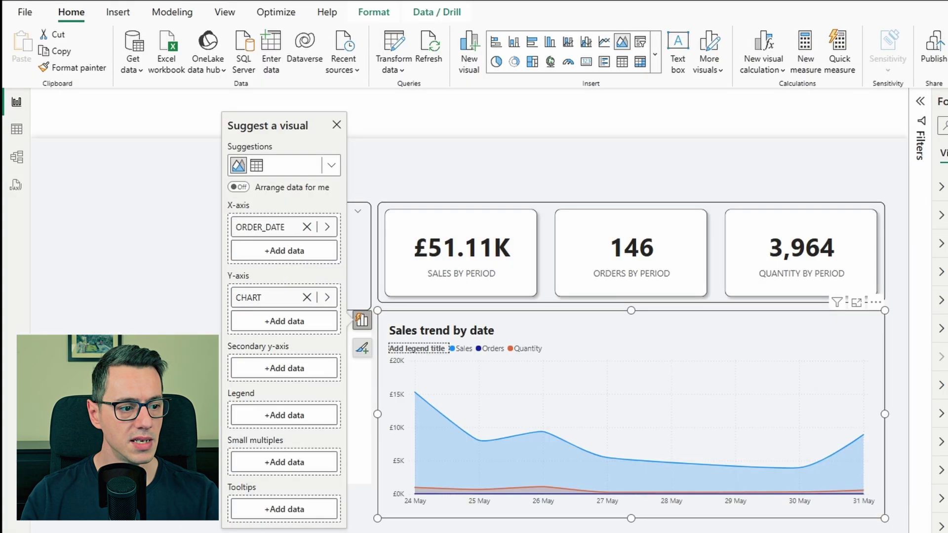
pyautogui.click(222, 353)
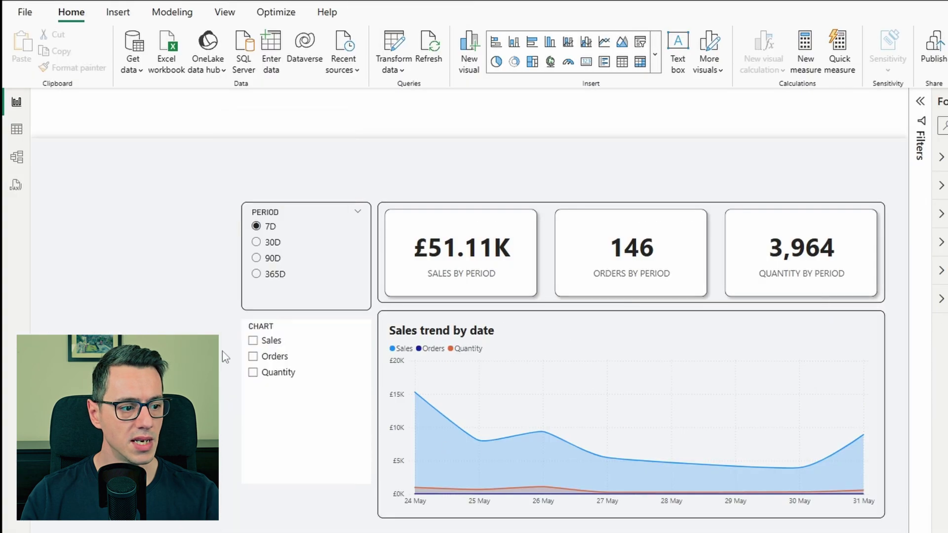
# Test the CHART slicer with Sales, Orders and Quantity, ending on Sales.
pyautogui.click(253, 340)
pyautogui.click(253, 356)
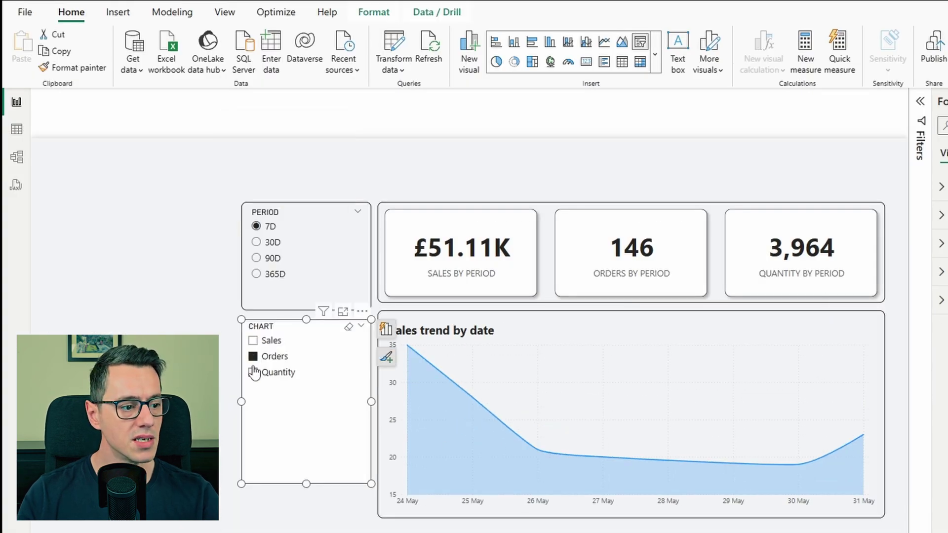
pyautogui.click(253, 372)
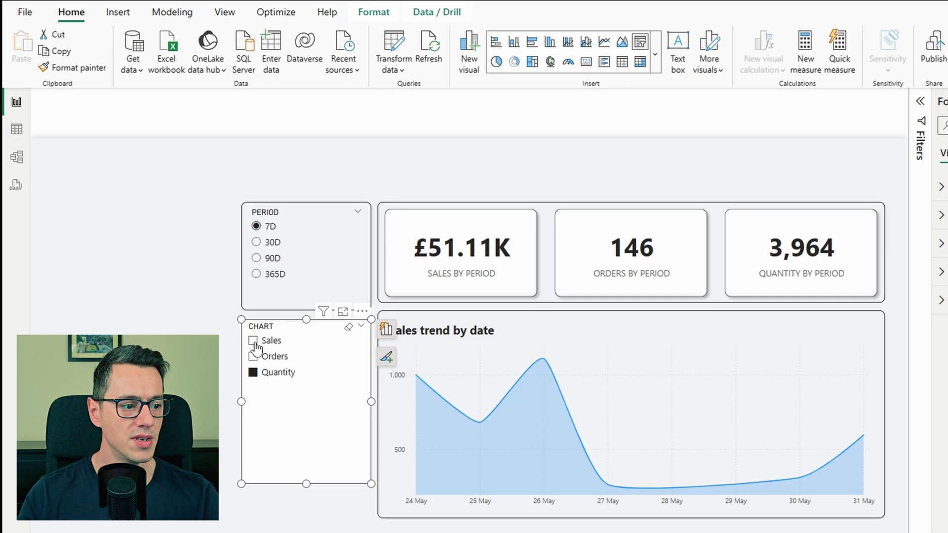
pyautogui.click(254, 341)
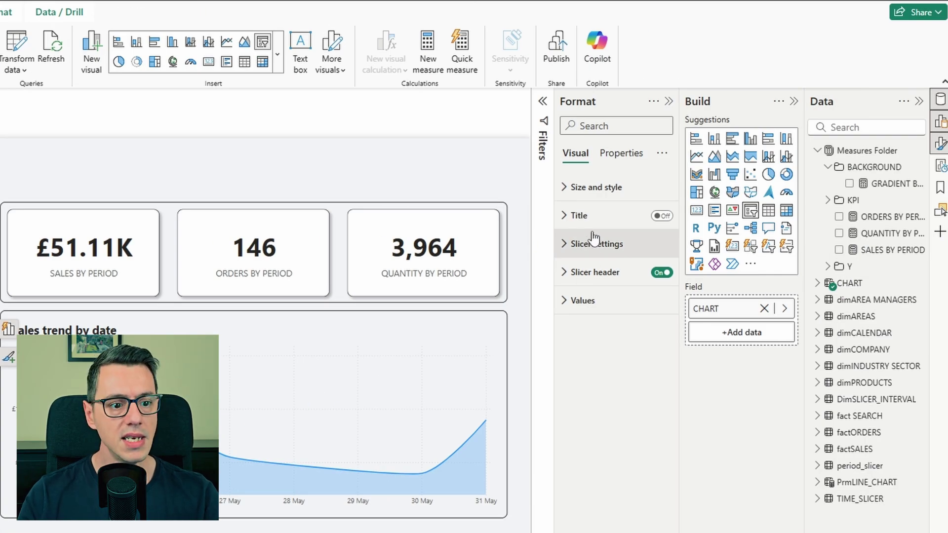
# Turn Single select on for the CHART slicer, then select the PERIOD slicer.
pyautogui.click(571, 253)
pyautogui.click(570, 347)
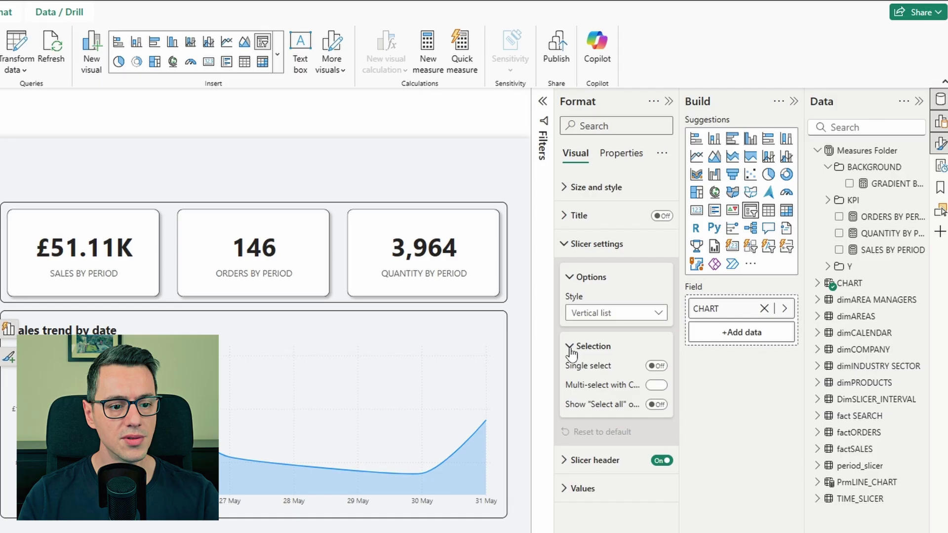
pyautogui.click(655, 366)
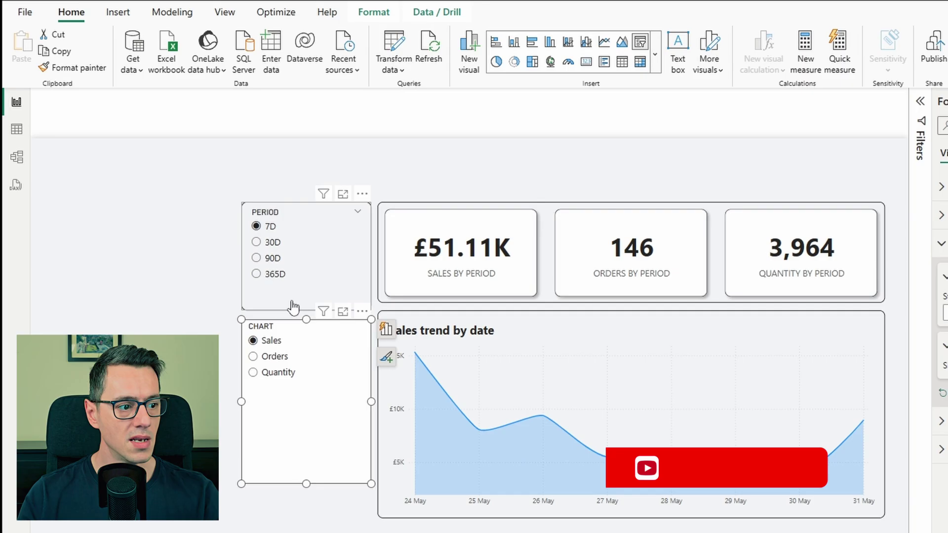
pyautogui.click(293, 307)
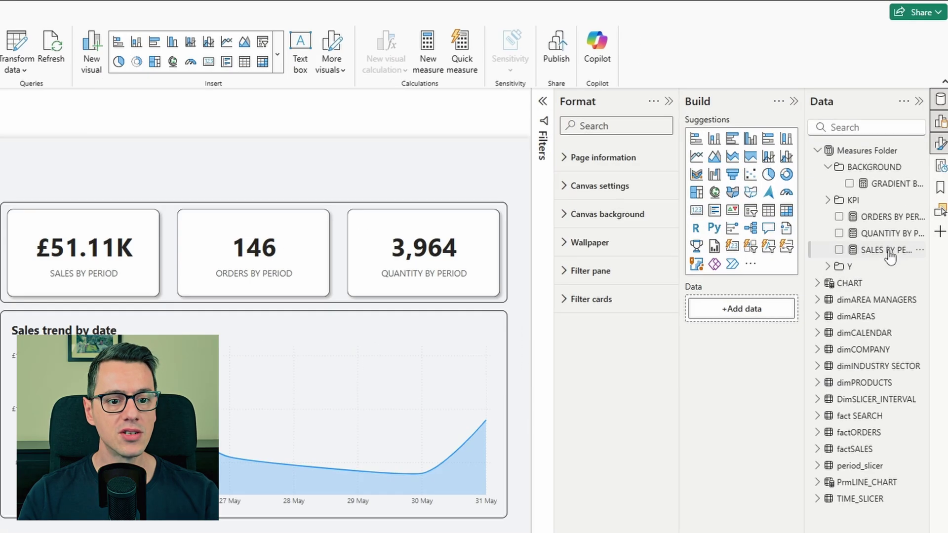
# Open the SALES BY PERIOD formula and select its period-selection variable lines.
pyautogui.click(904, 197)
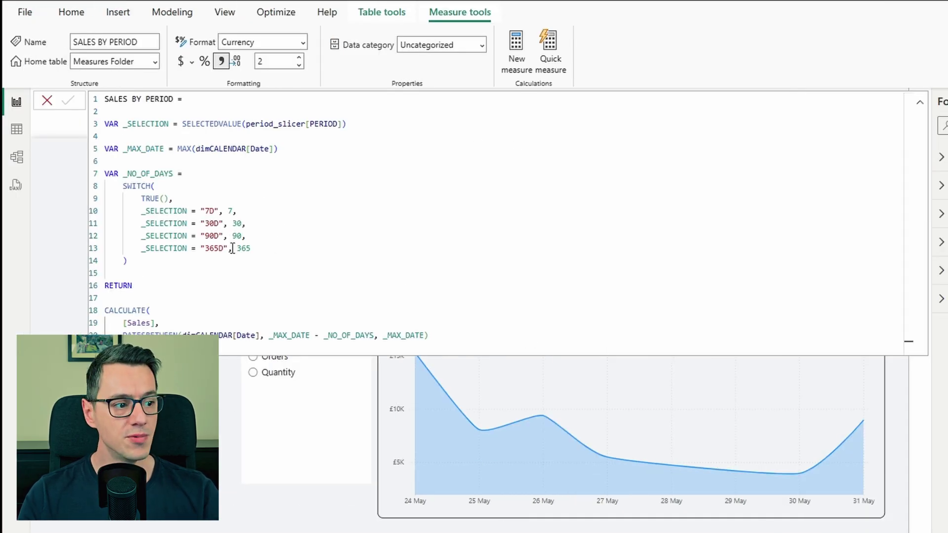
pyautogui.moveTo(141, 266); pyautogui.dragTo(89, 127)
pyautogui.hotkey('ctrl', 'c')
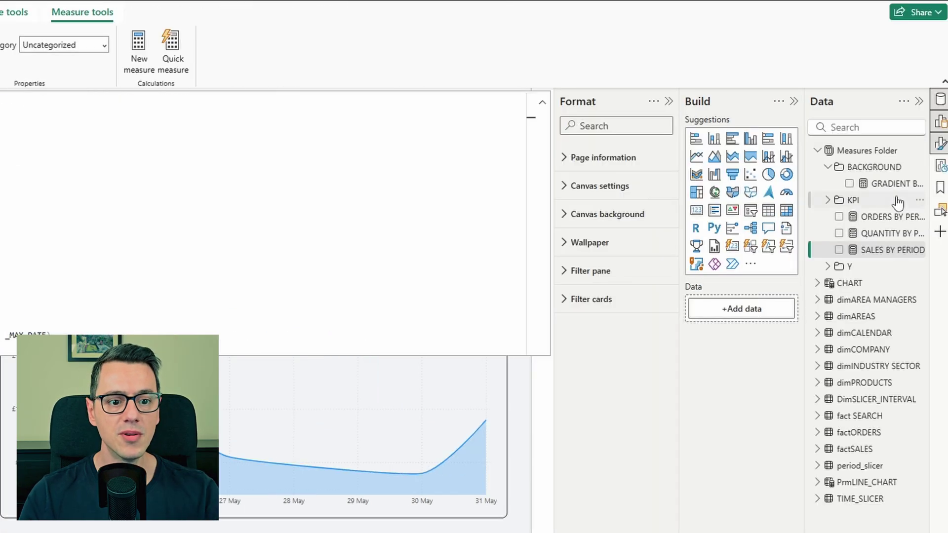
# Create a new PoP SALES measure in the Measures folder and paste in the copied variable code.
pyautogui.rightClick(872, 151)
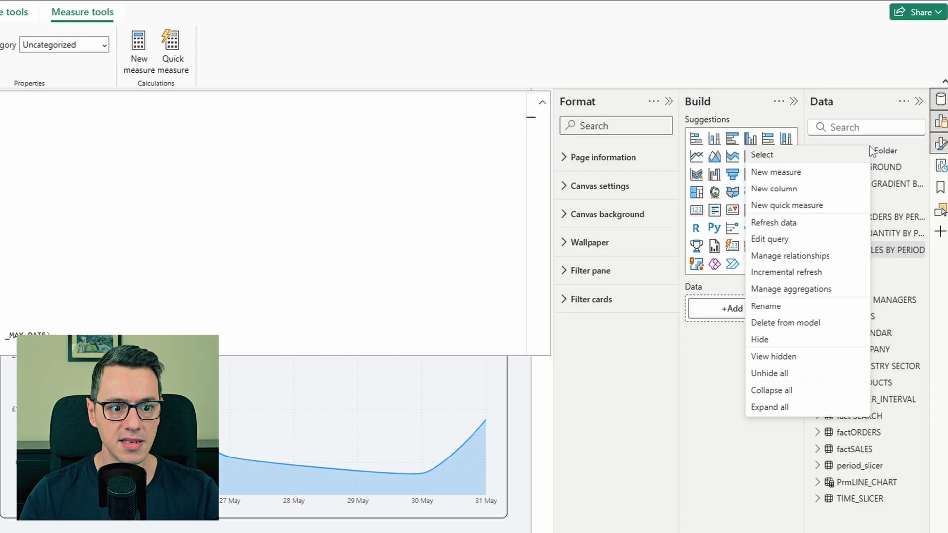
pyautogui.click(846, 176)
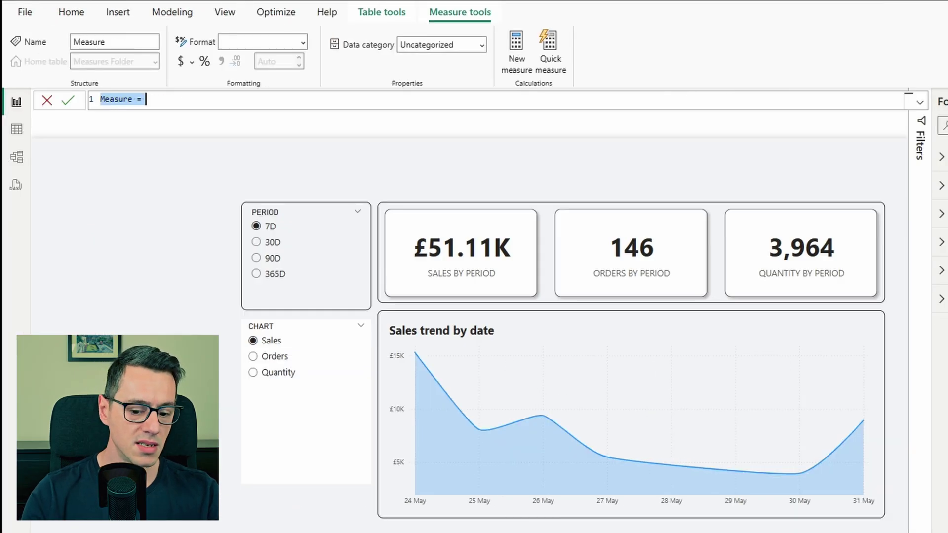
pyautogui.write('PoP SALES')
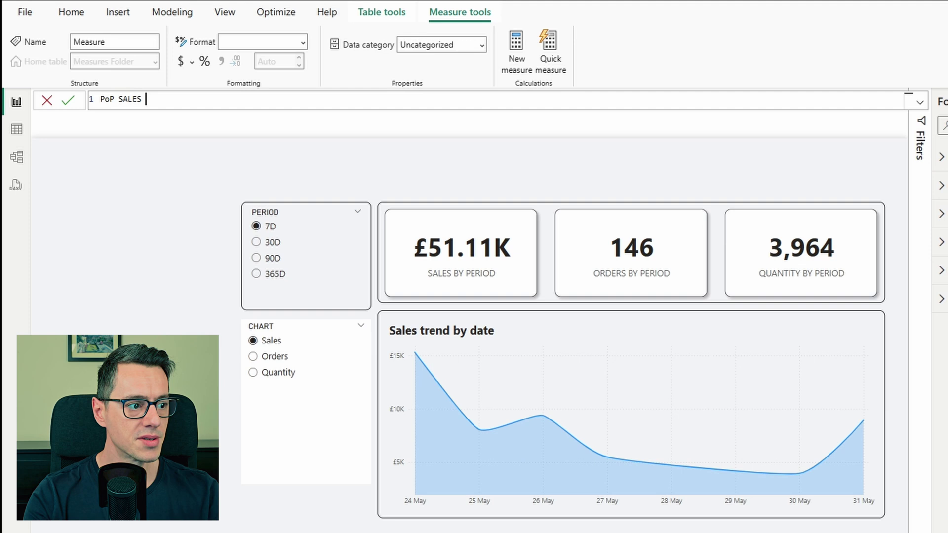
pyautogui.write('=')
pyautogui.hotkey('shift', 'Return')
pyautogui.hotkey('shift', 'Return')
pyautogui.hotkey('ctrl', 'v')
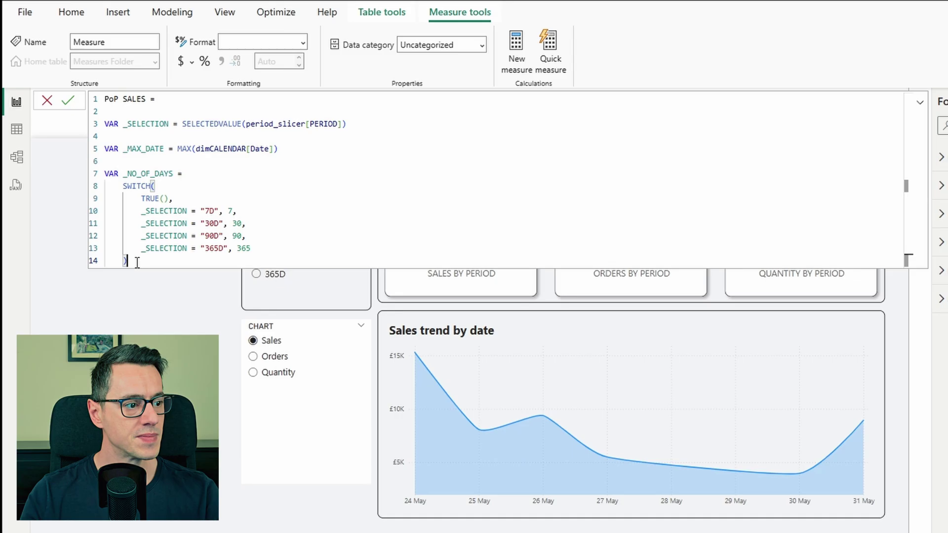
# Move the _MAX_DATE line below the _NO_OF_DAYS SWITCH block.
pyautogui.moveTo(280, 149); pyautogui.dragTo(80, 137)
pyautogui.hotkey('ctrl', 'c')
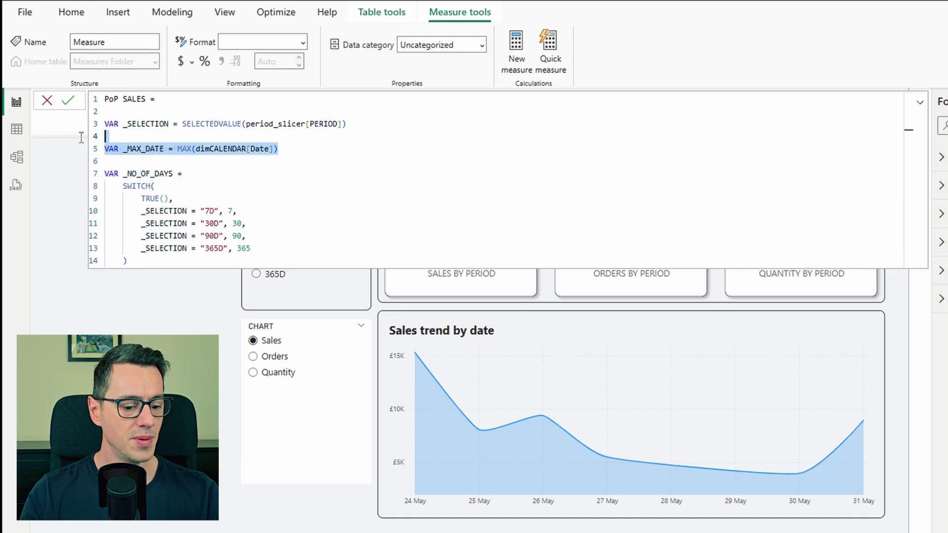
pyautogui.press('Delete')
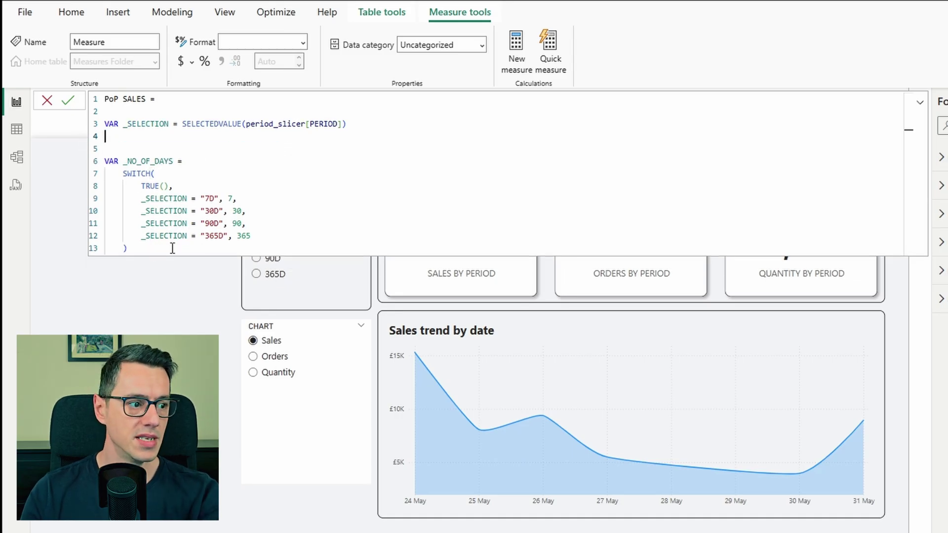
pyautogui.press('Delete')
pyautogui.click(146, 232)
pyautogui.press('Return')
pyautogui.press('Return')
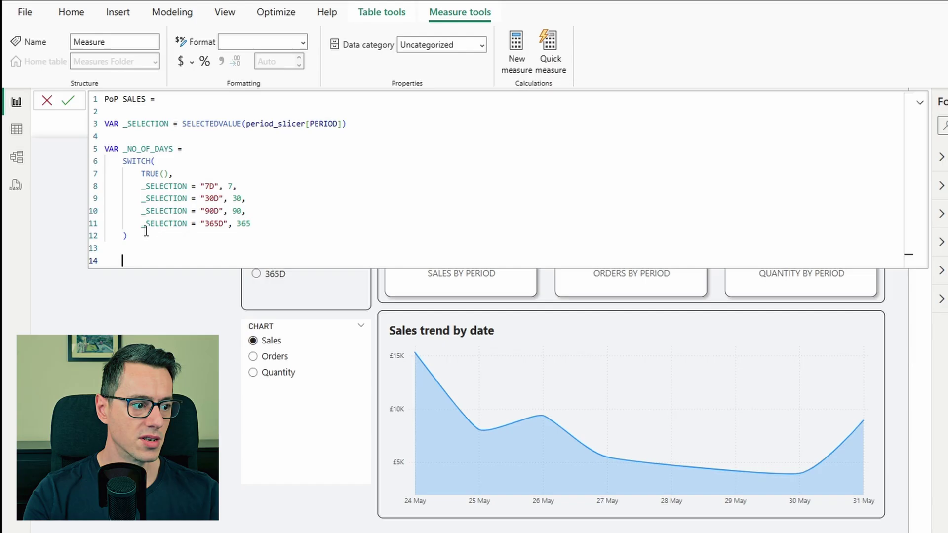
pyautogui.hotkey('ctrl', 'v')
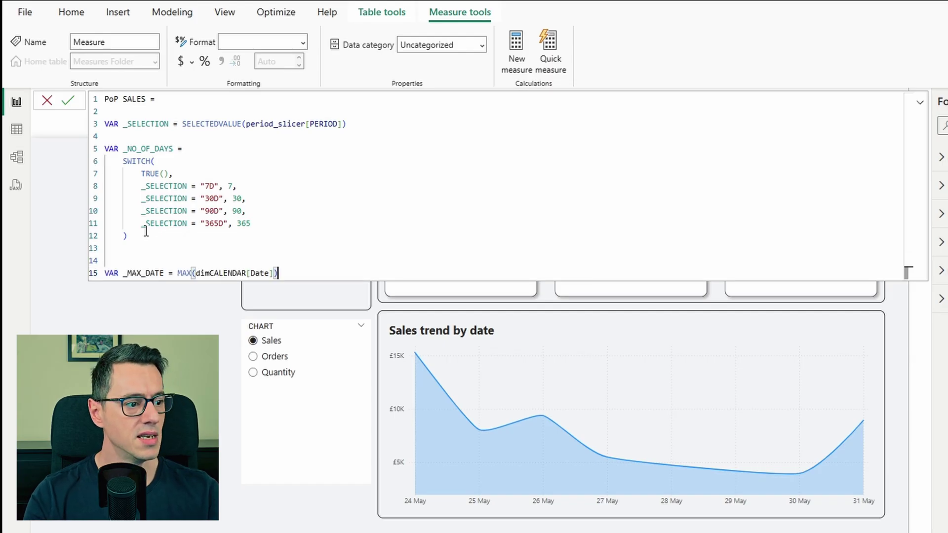
pyautogui.press('Home')
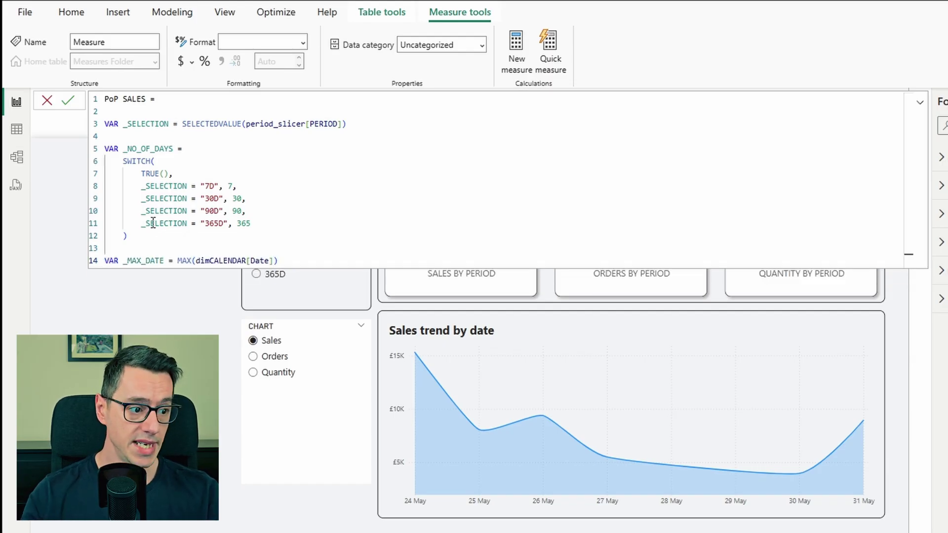
# Rename _MAX_DATE to _MAX_DATE_SP and add VAR _MIN_DATE_SP = _MAX_DATE_SP - _NO_OF_DAYS.
pyautogui.click(295, 257)
pyautogui.click(165, 260)
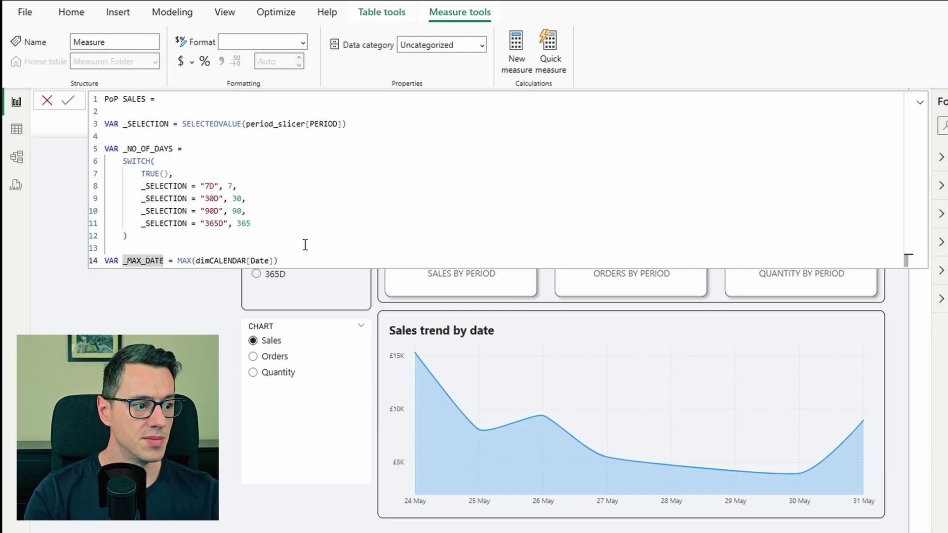
pyautogui.write('_S')
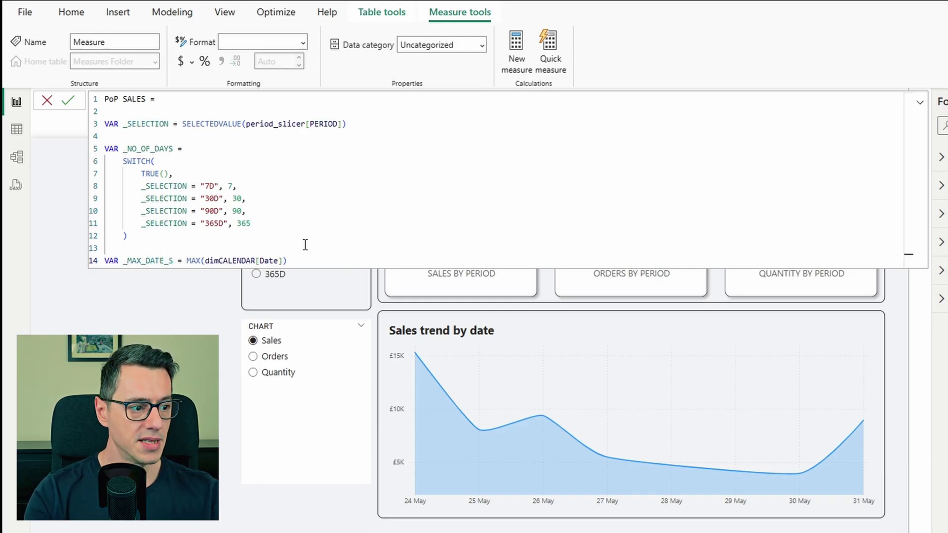
pyautogui.write('P')
pyautogui.press('End')
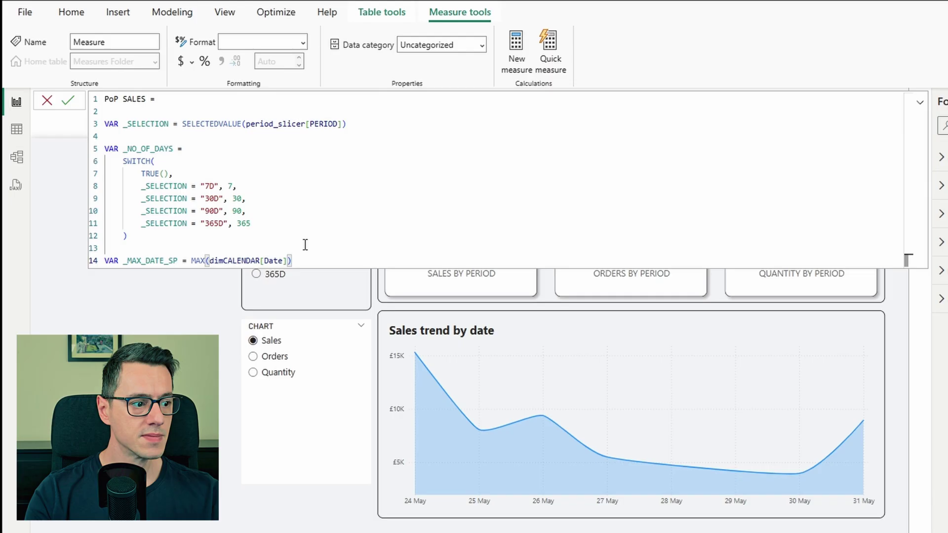
pyautogui.press('Return')
pyautogui.press('Return')
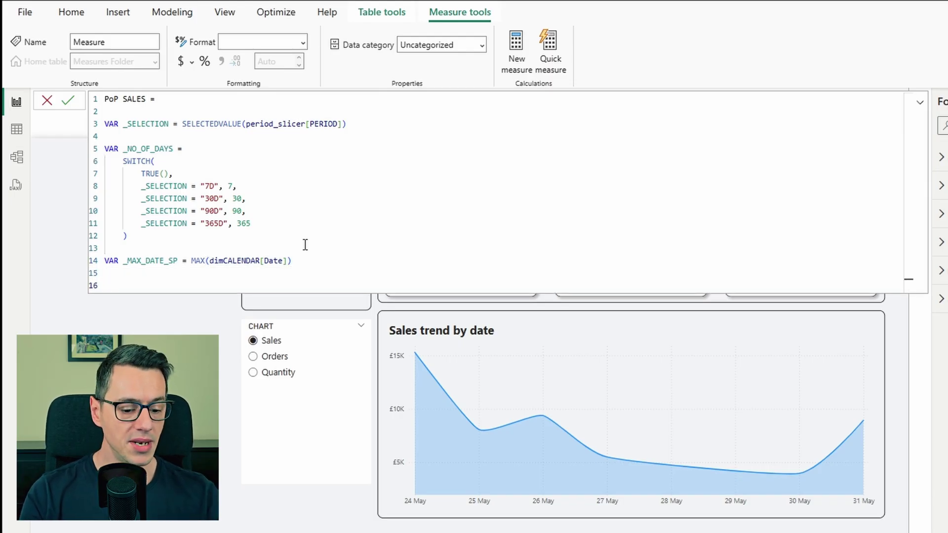
pyautogui.write('VAR ')
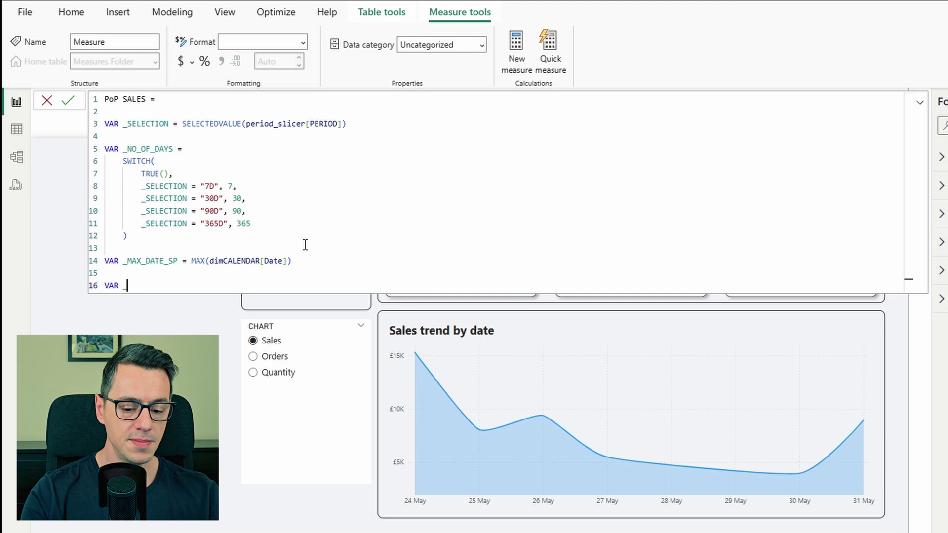
pyautogui.write('_MIN_DATE_SP =')
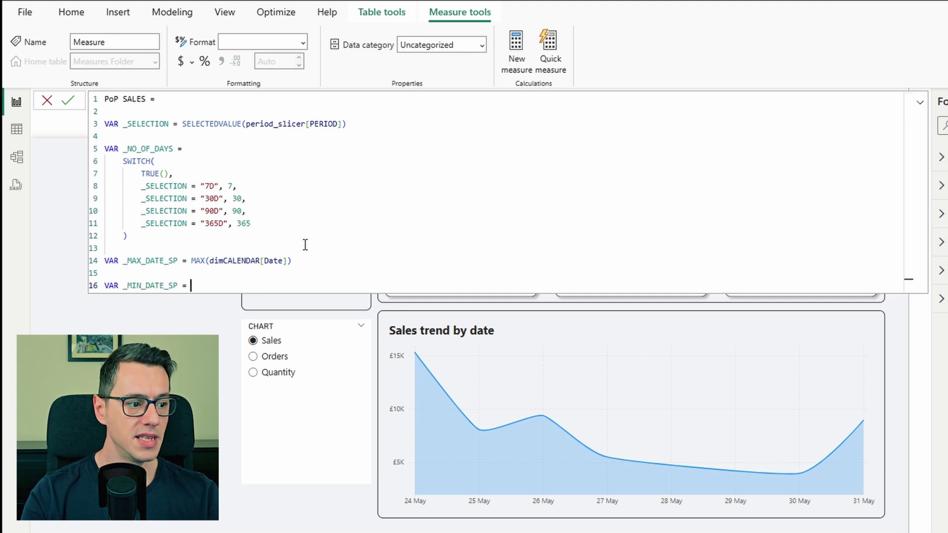
pyautogui.write(' _MAX_DATE_SP')
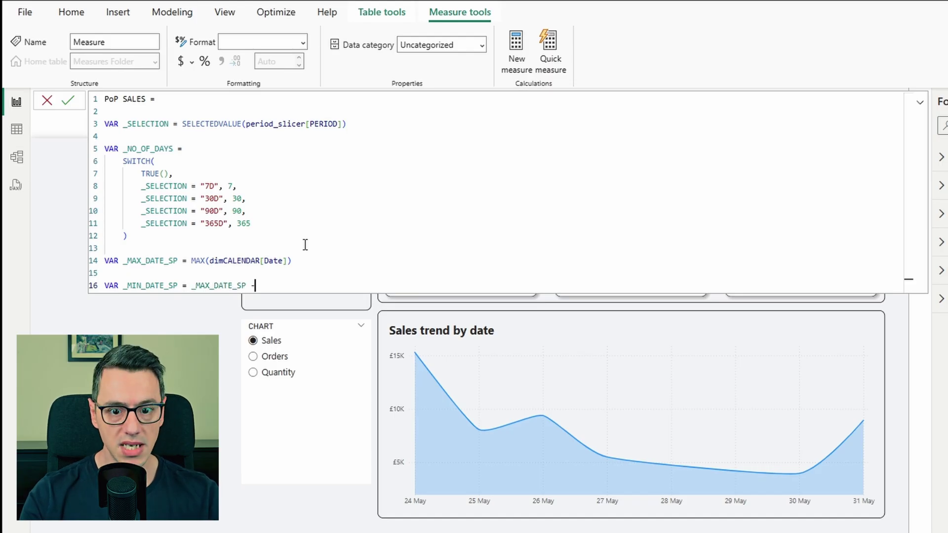
pyautogui.write(' -_NO')
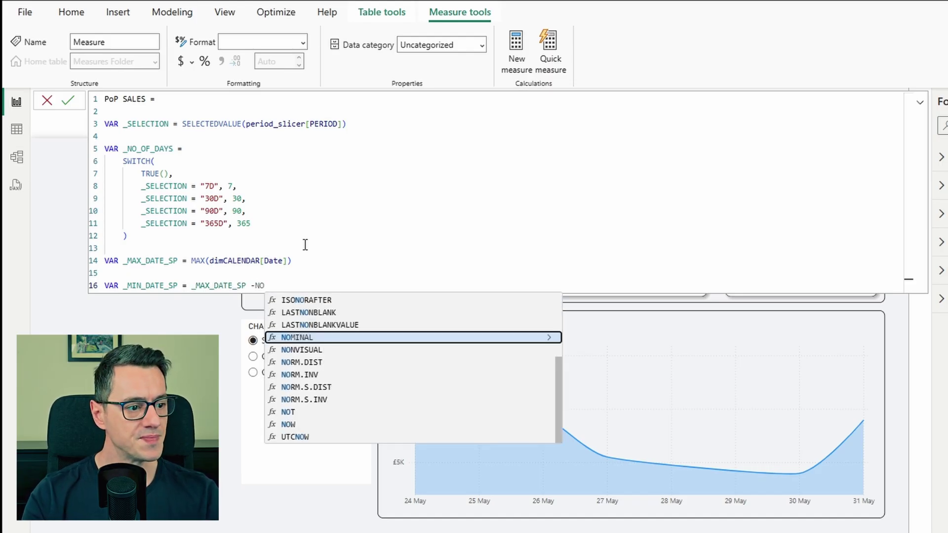
pyautogui.write('_')
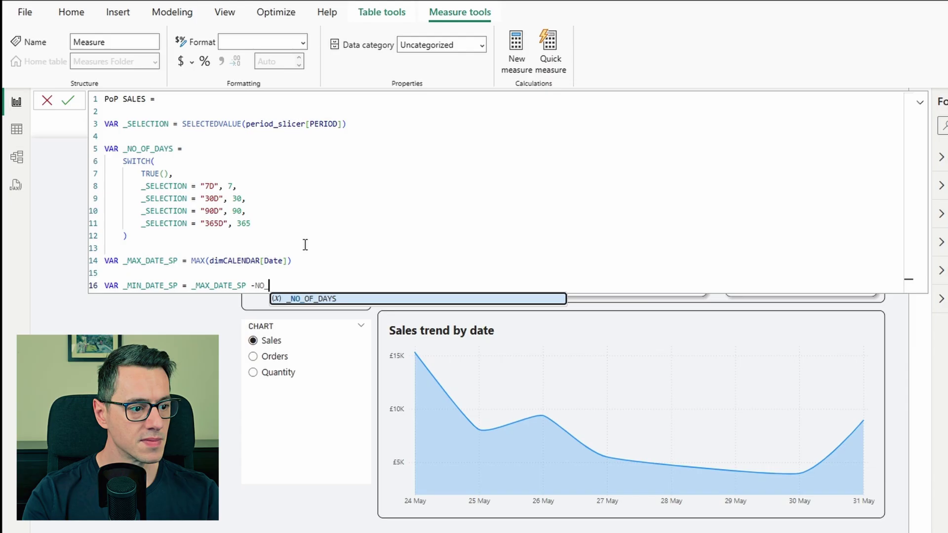
pyautogui.press('Tab')
pyautogui.press('Return')
pyautogui.press('Return')
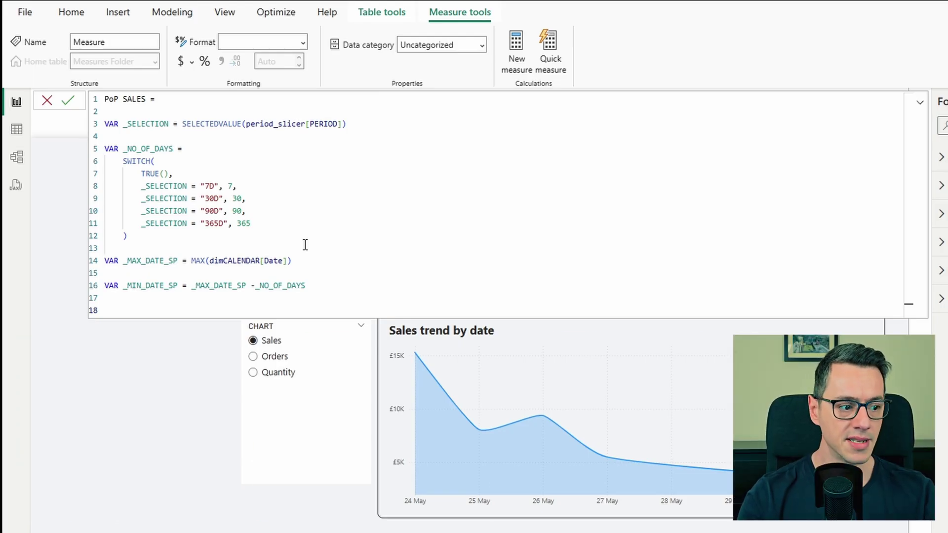
# Add VAR _MAX_DATE_PP = _MIN_DATE_SP - 1 and VAR _MIN_DATE_PP = _MAX_DATE_PP - _NO_OF_DAYS.
pyautogui.write('VA')
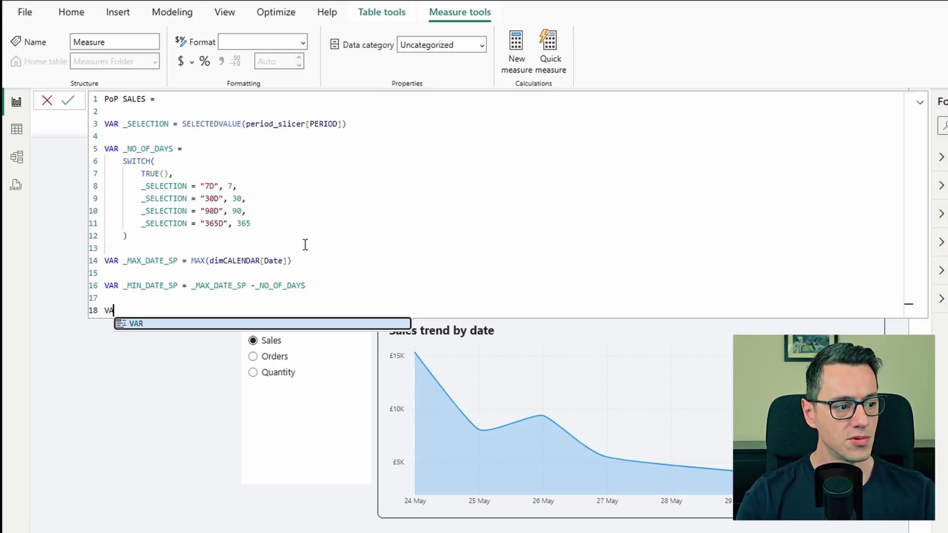
pyautogui.write('R _MA')
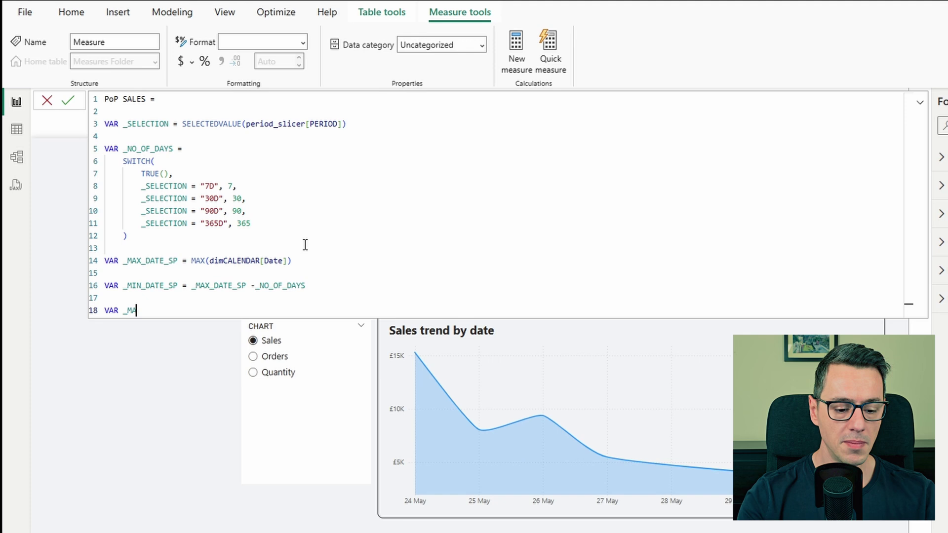
pyautogui.write('X_DATE')
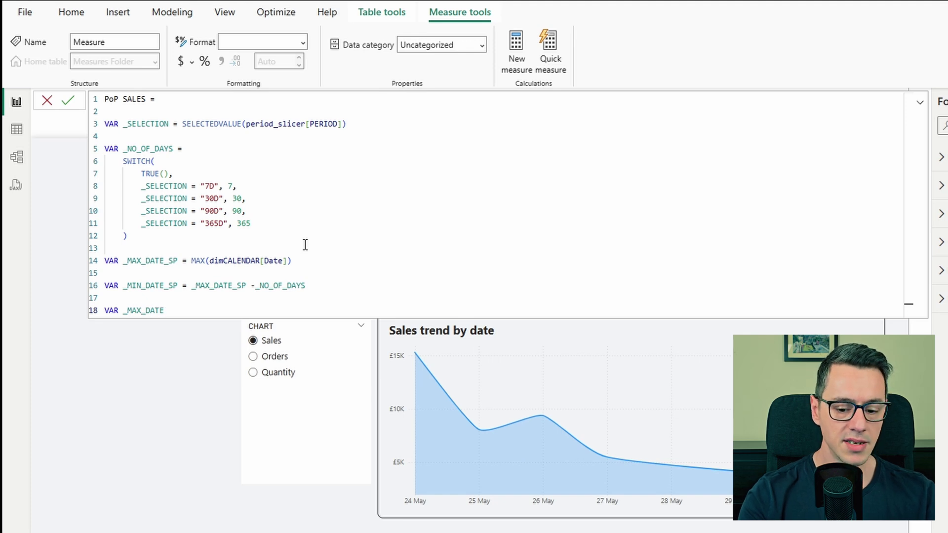
pyautogui.write('_PP')
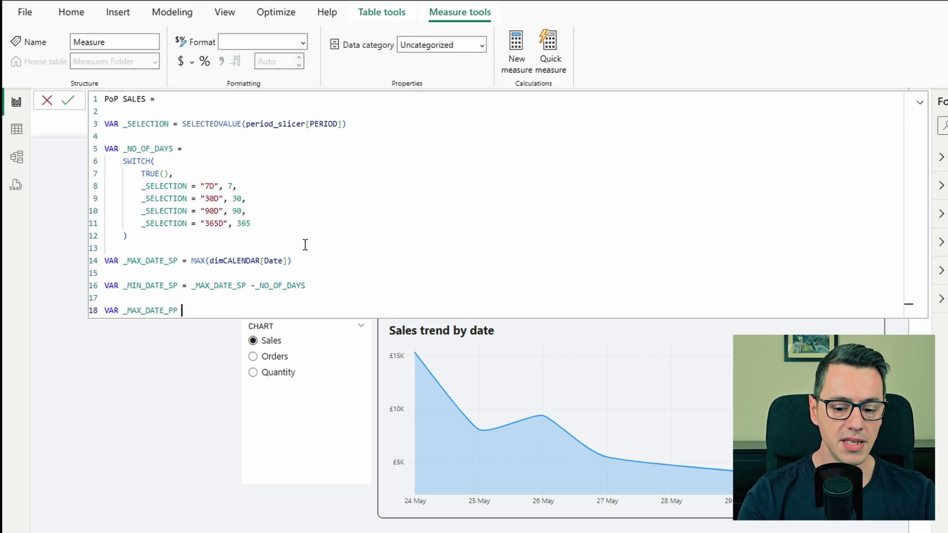
pyautogui.write(' = _MIN')
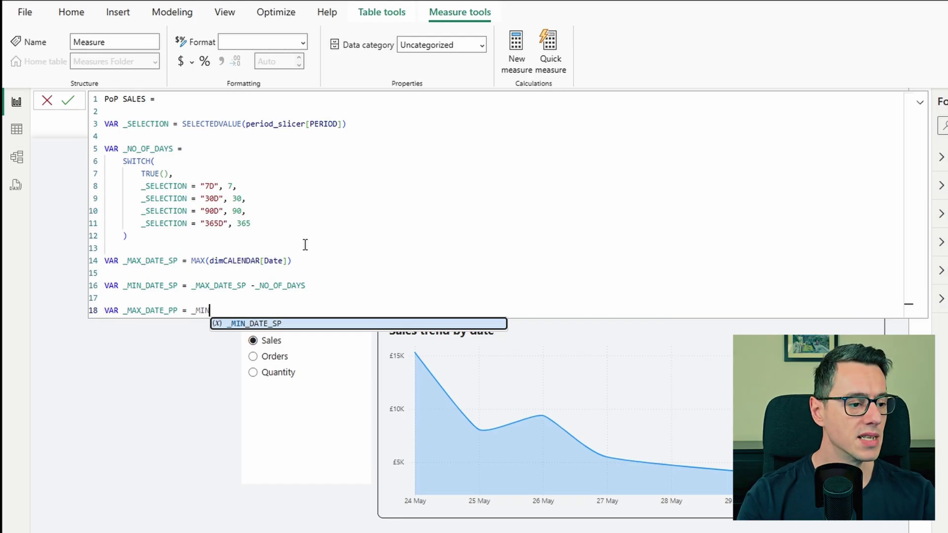
pyautogui.press('Tab')
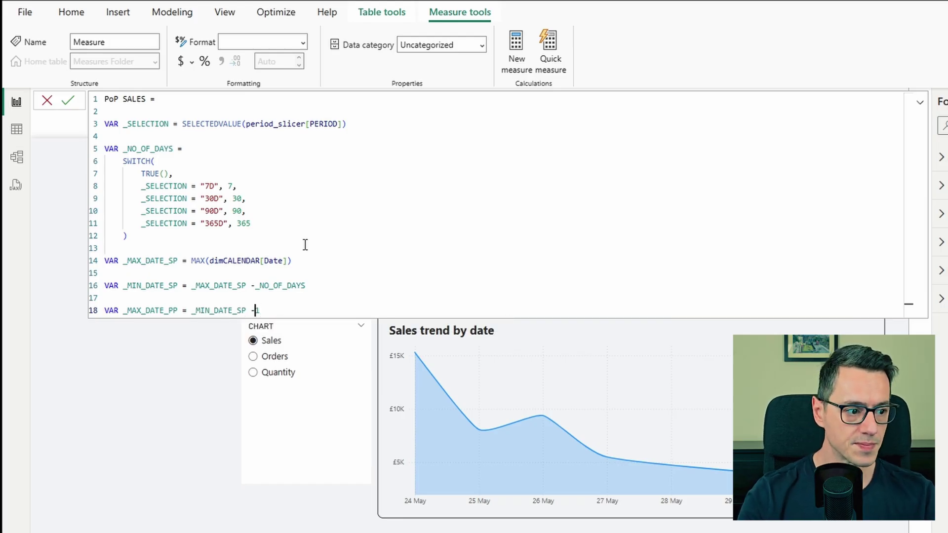
pyautogui.press('Return')
pyautogui.press('Return')
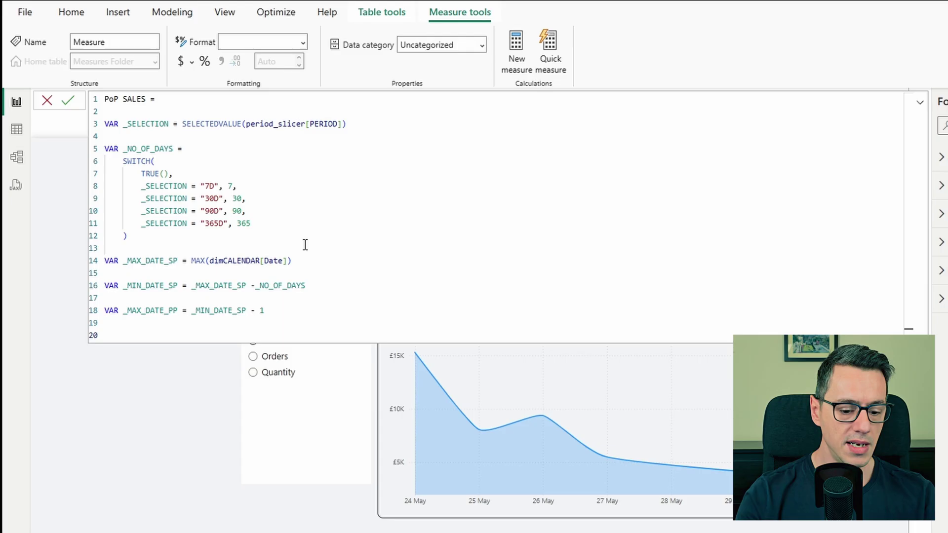
pyautogui.write('VAR')
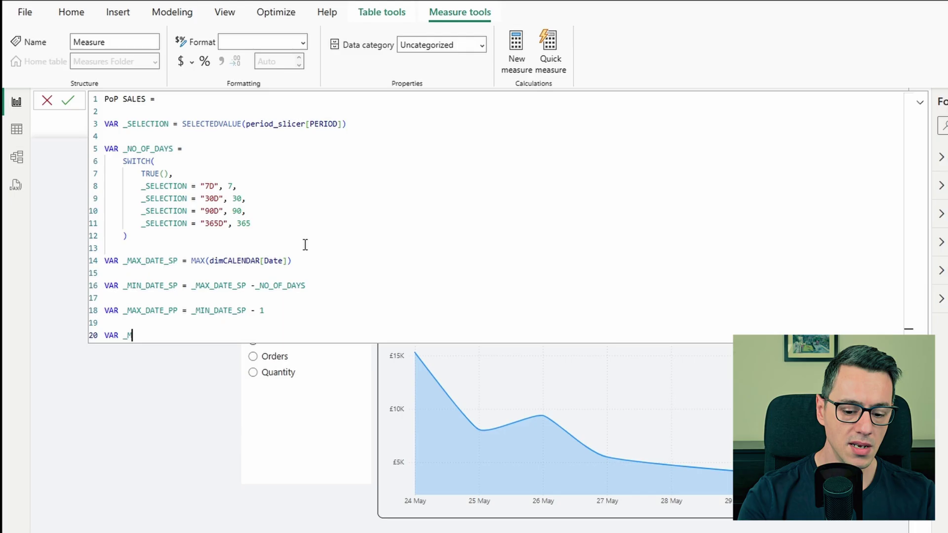
pyautogui.write(' _MIN_DATE')
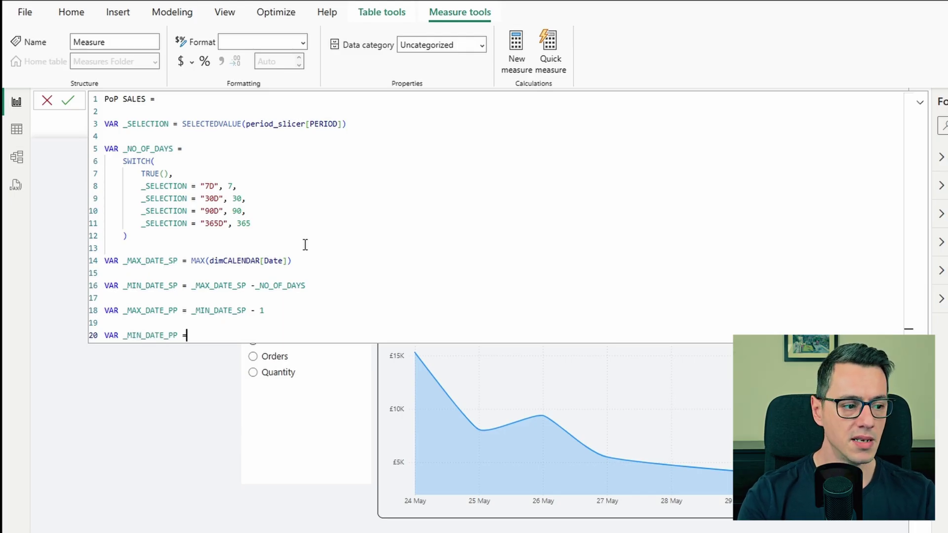
pyautogui.write('_PP = ')
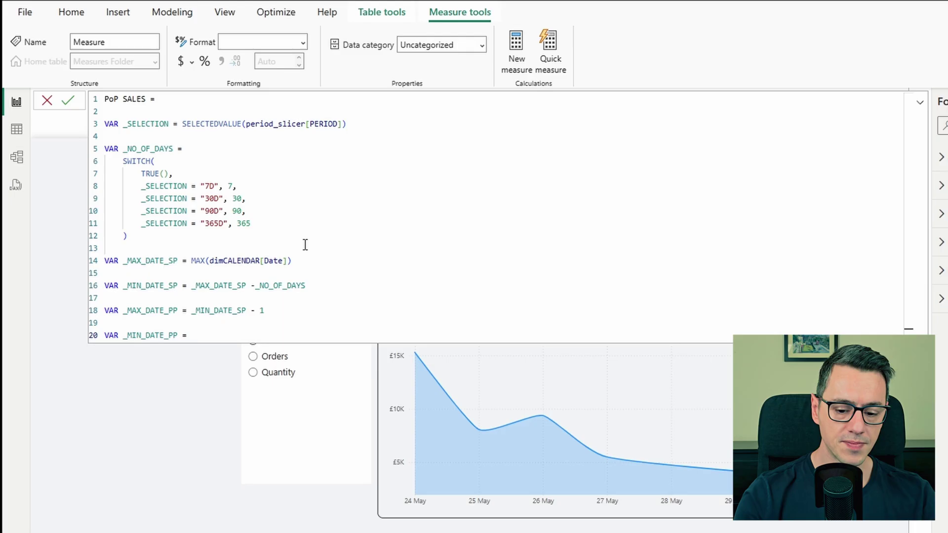
pyautogui.write('_MAX')
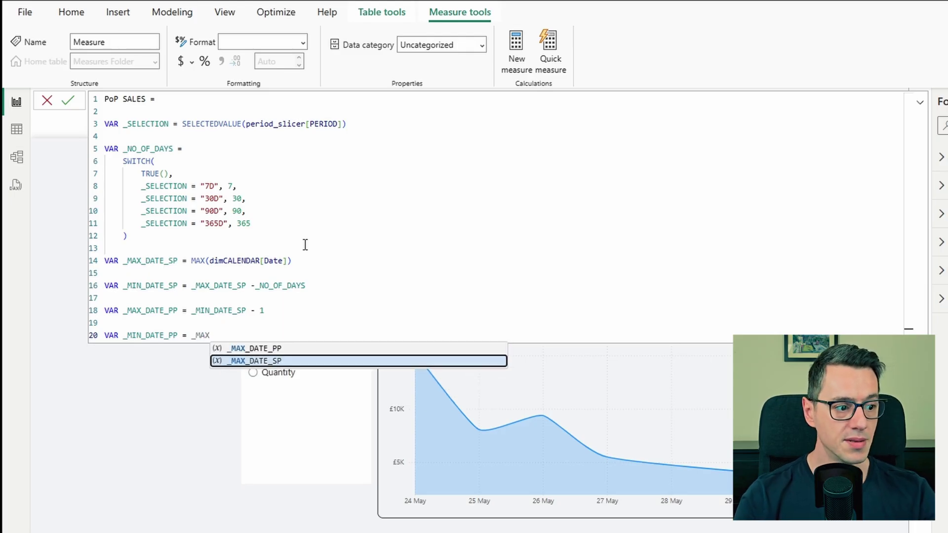
pyautogui.press('Up')
pyautogui.press('Tab')
pyautogui.write('- ')
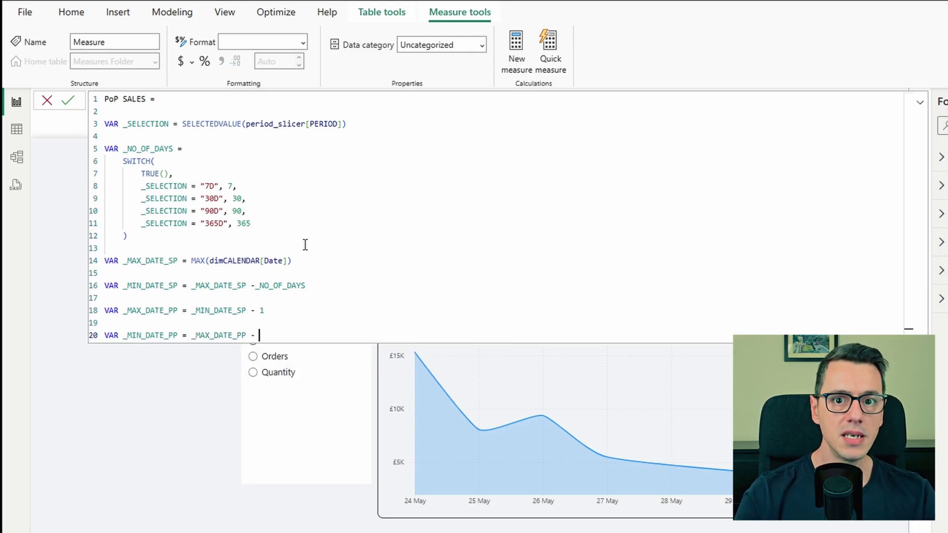
pyautogui.write('_')
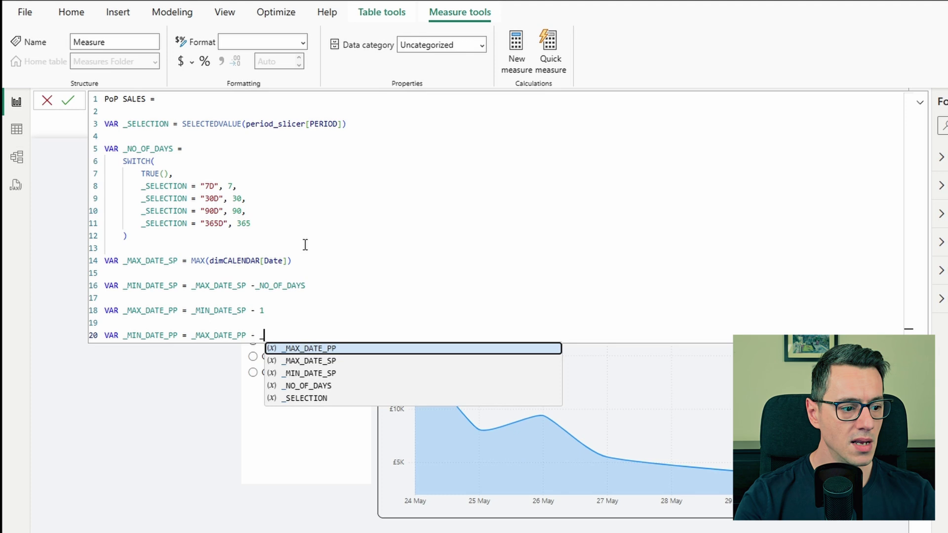
pyautogui.write('N')
pyautogui.press('Tab')
pyautogui.press('Return')
pyautogui.press('Return')
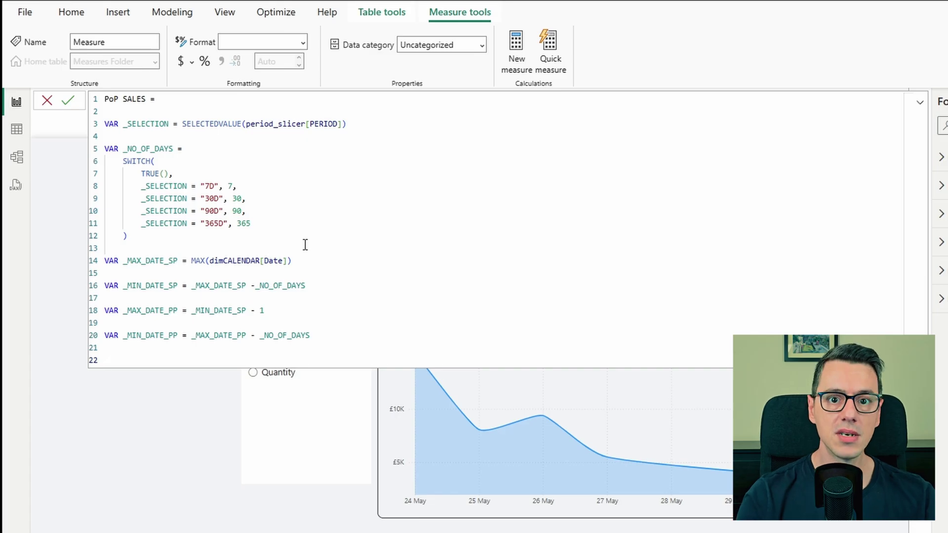
# Start VAR _SALES_SP = CALCULATE([Sales], ...) on indented lines.
pyautogui.write('VAR')
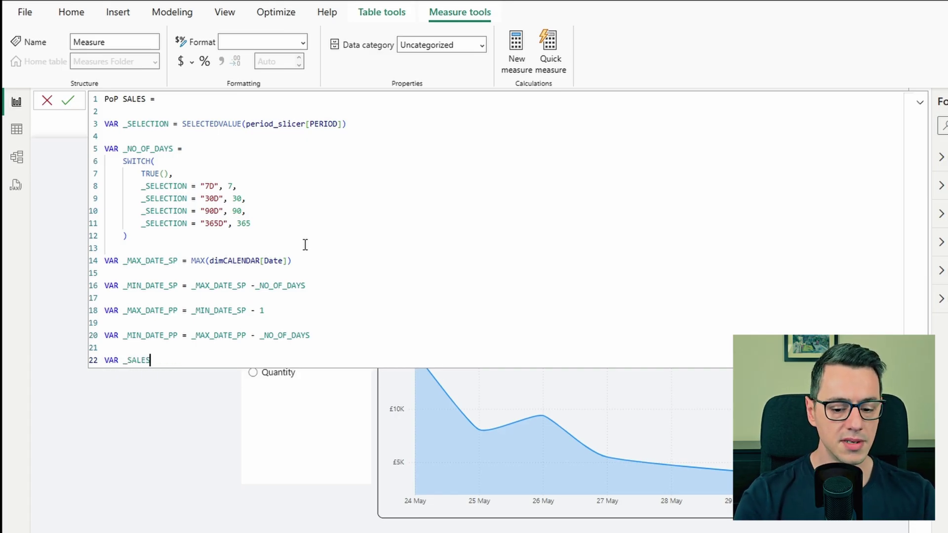
pyautogui.write(' _SALES_SP =')
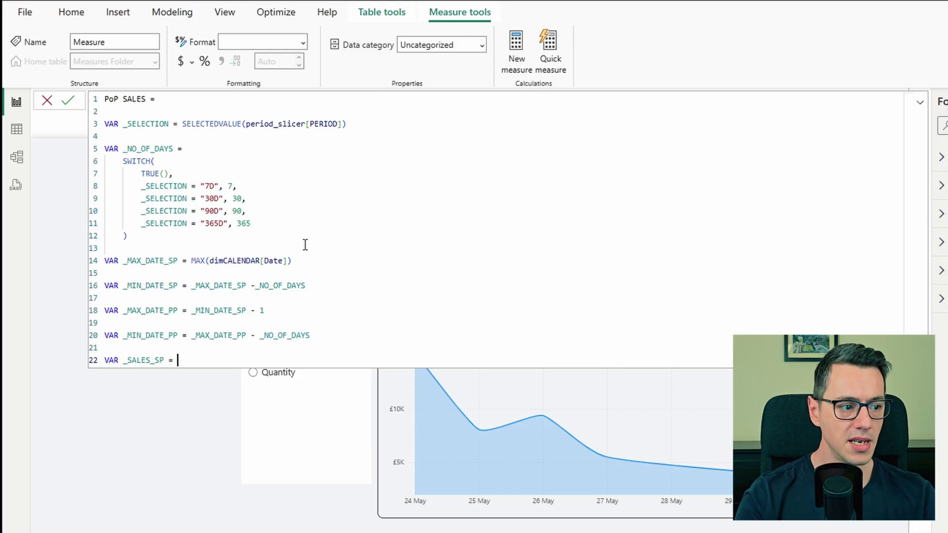
pyautogui.press('Return')
pyautogui.write('CALCULATE(')
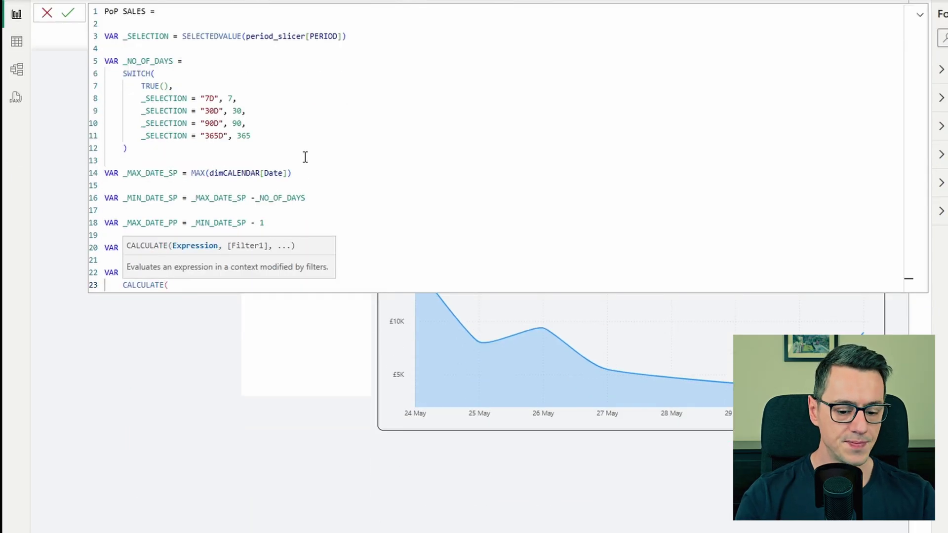
pyautogui.press('Return')
pyautogui.write('[Sa')
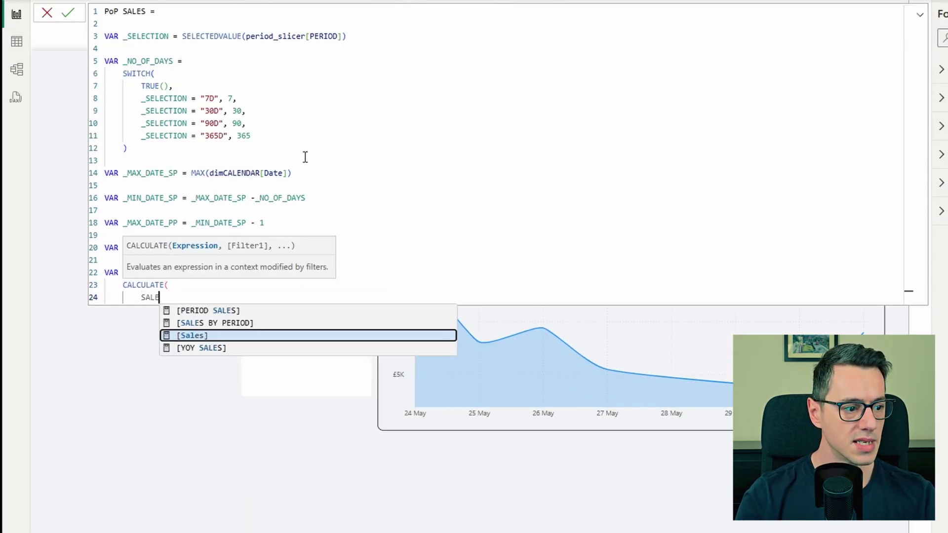
pyautogui.press('Tab')
pyautogui.write(',')
pyautogui.press('Return')
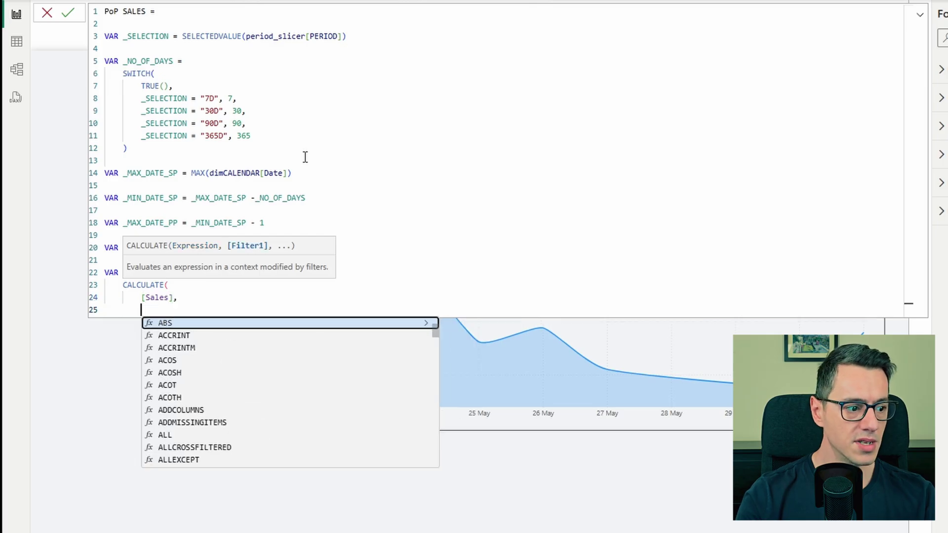
# Add a DATESBETWEEN filter on the dimCALENDAR[Date] column.
pyautogui.write('DATESB')
pyautogui.press('Tab')
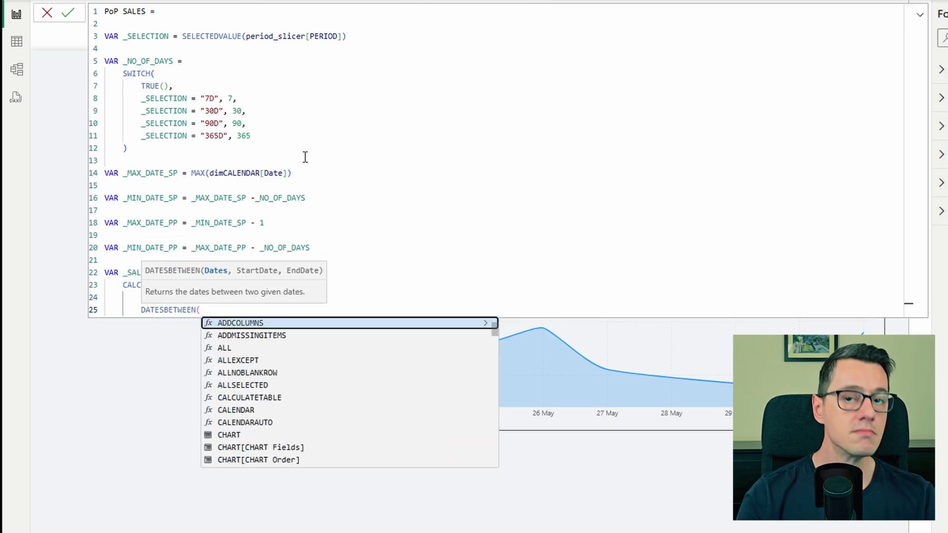
pyautogui.write('DATE')
pyautogui.press('Down')
pyautogui.press('Down')
pyautogui.press('Down')
pyautogui.press('Down')
pyautogui.press('Down')
pyautogui.press('Down')
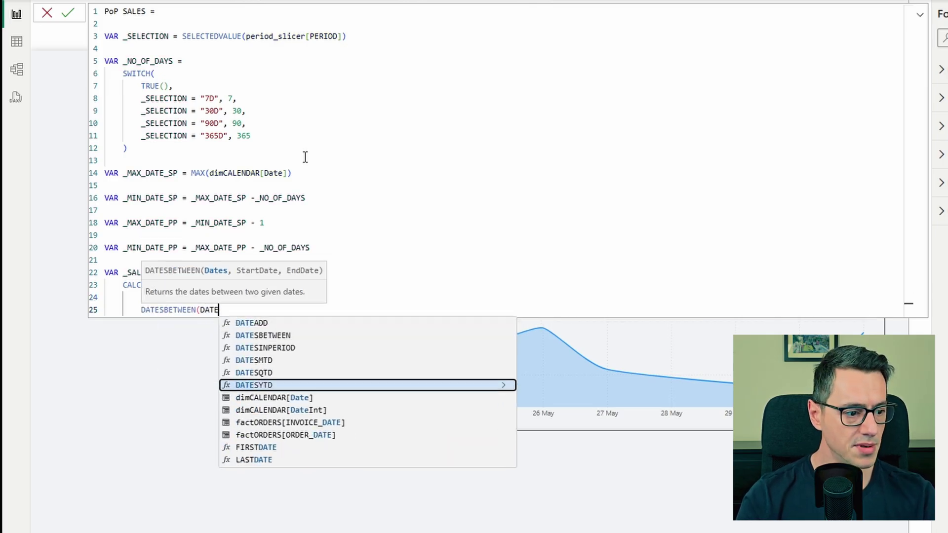
pyautogui.press('Tab')
# Set the date range from _MIN_DATE_SP to _MAX_DATE_SP and close CALCULATE.
pyautogui.write(',')
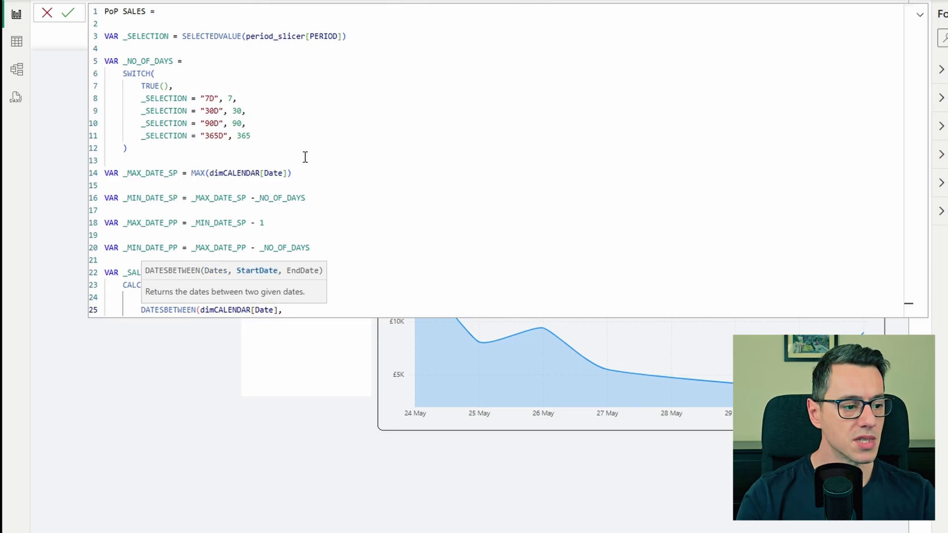
pyautogui.write(' _MIN')
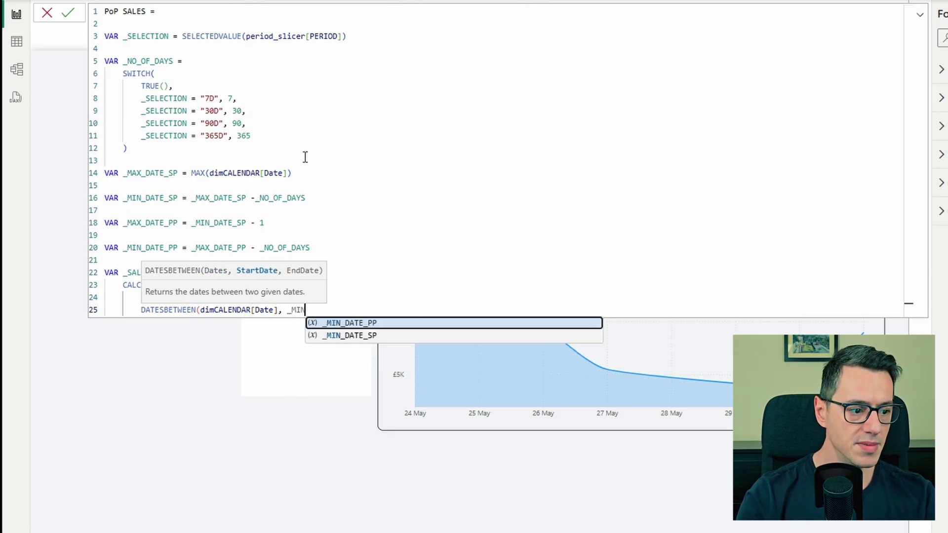
pyautogui.press('Down')
pyautogui.press('Tab')
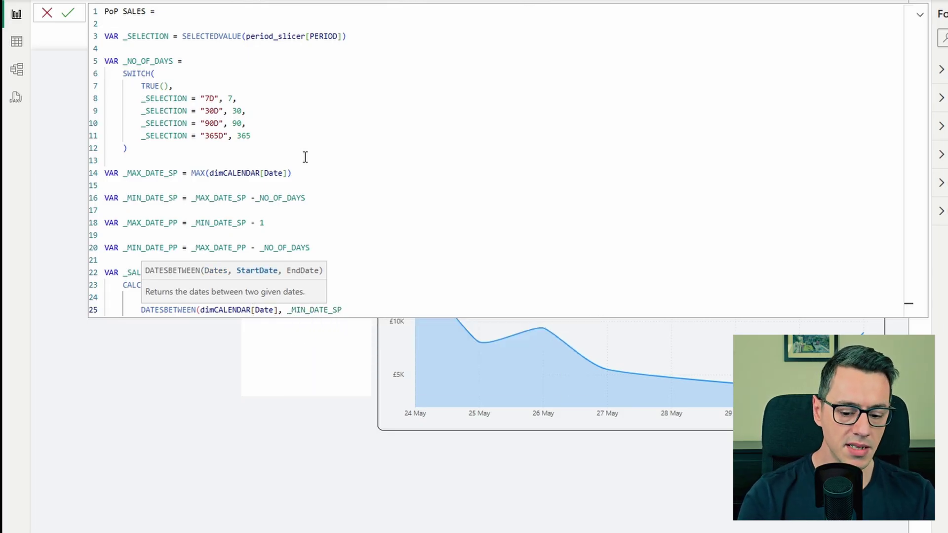
pyautogui.write(', mAX')
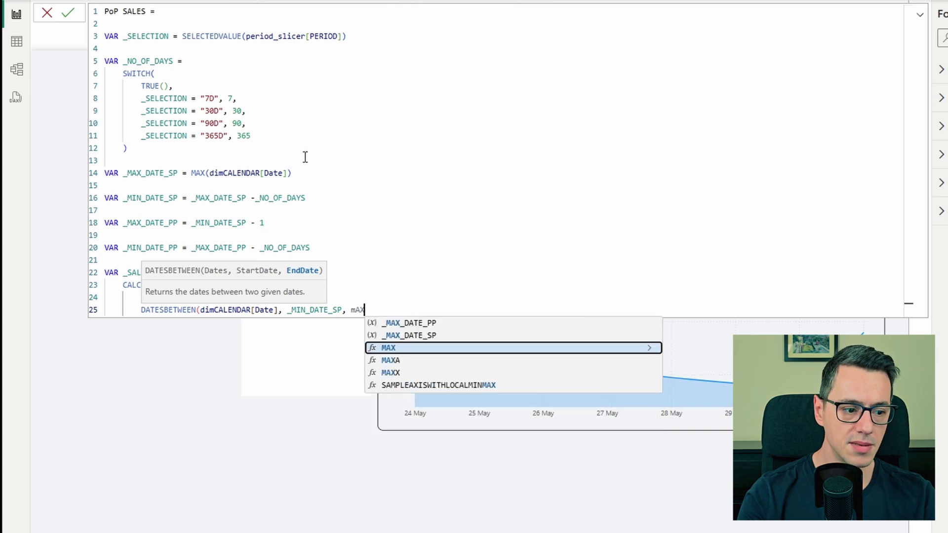
pyautogui.press('Up')
pyautogui.press('Up')
pyautogui.press('Down')
pyautogui.press('Tab')
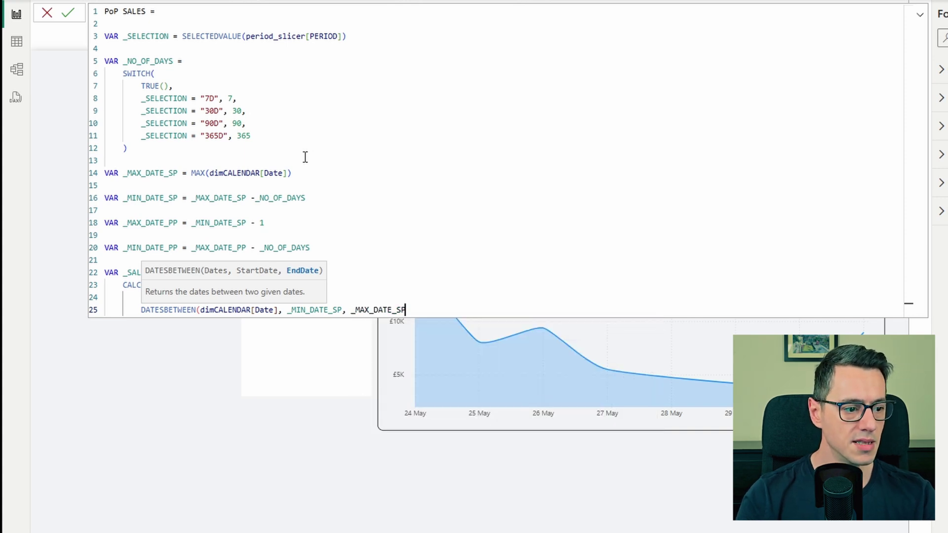
pyautogui.write(')')
pyautogui.press('Return')
pyautogui.write(')')
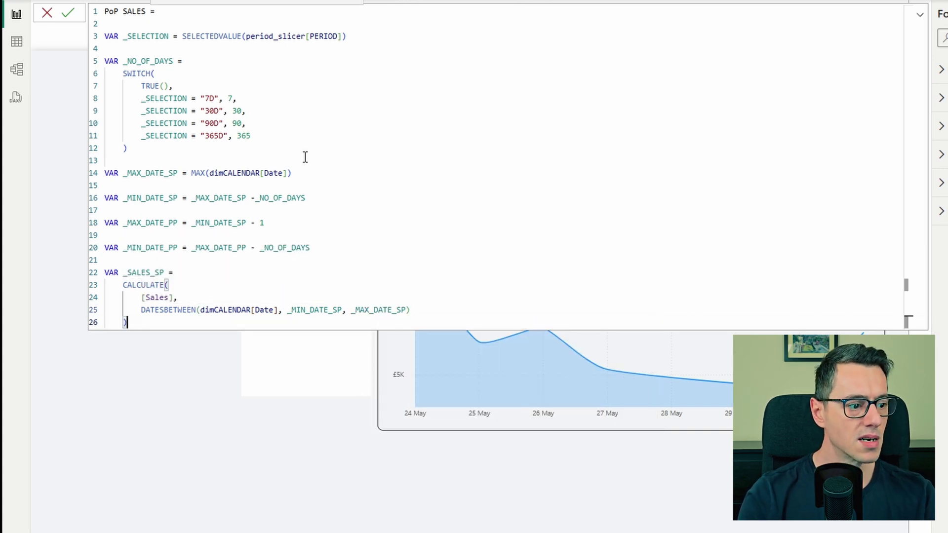
pyautogui.press('Return')
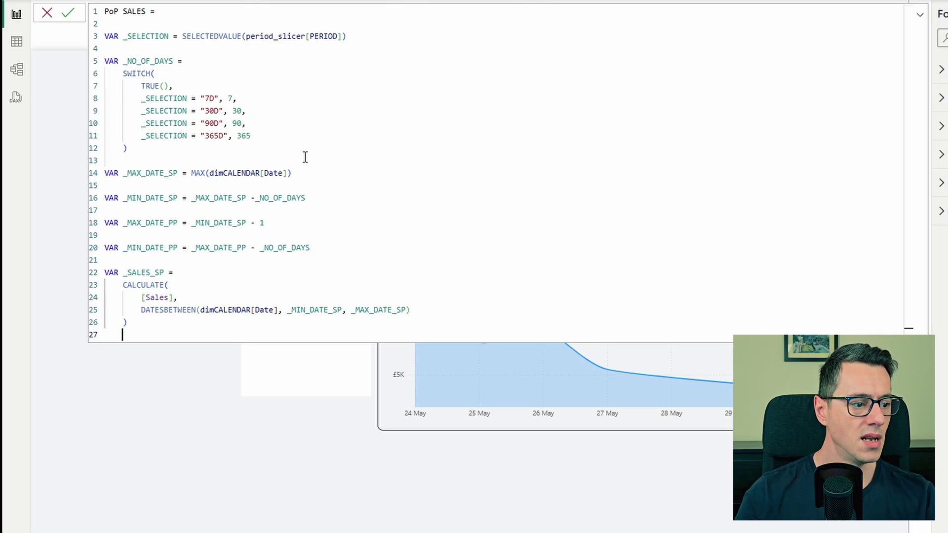
# Duplicate the _SALES_SP variable block directly below itself.
pyautogui.moveTo(147, 322); pyautogui.dragTo(105, 274)
pyautogui.hotkey('ctrl', 'c')
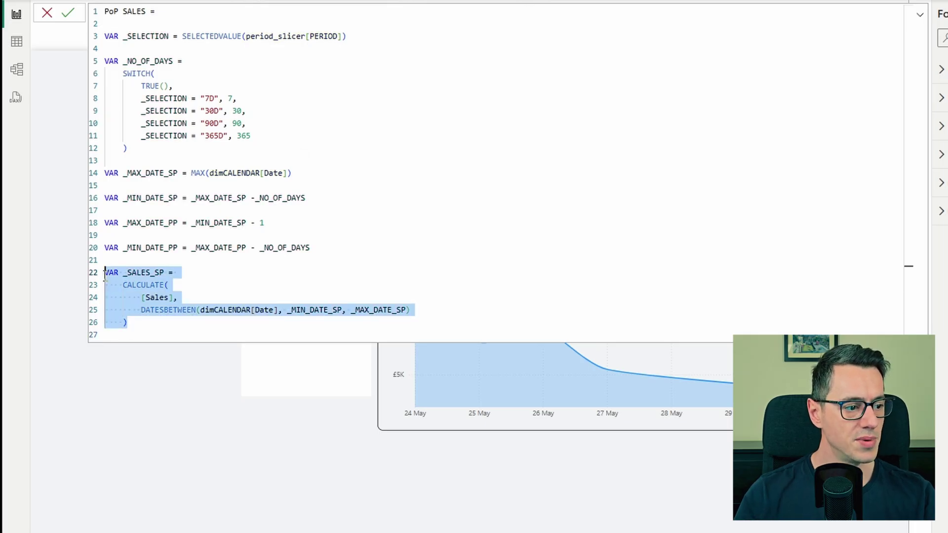
pyautogui.click(150, 328)
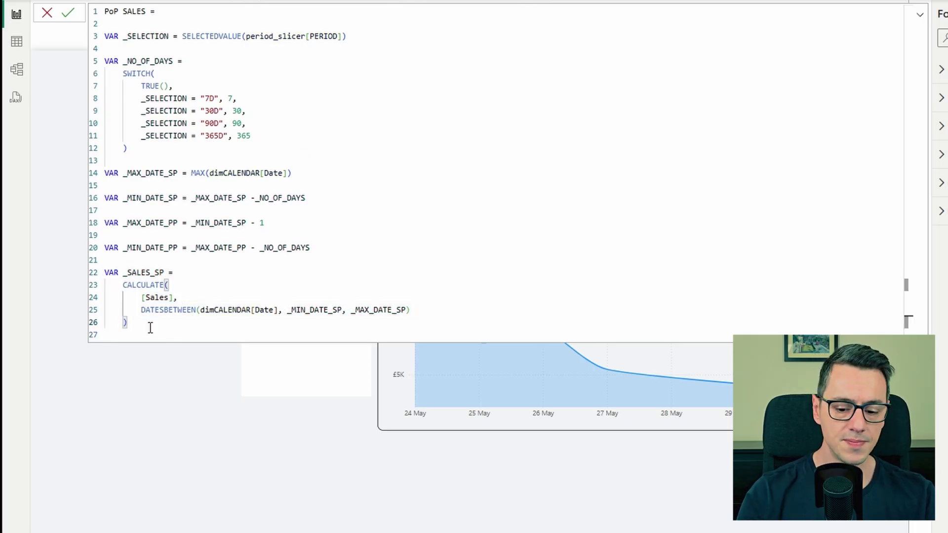
pyautogui.press('Return')
pyautogui.hotkey('ctrl', 'v')
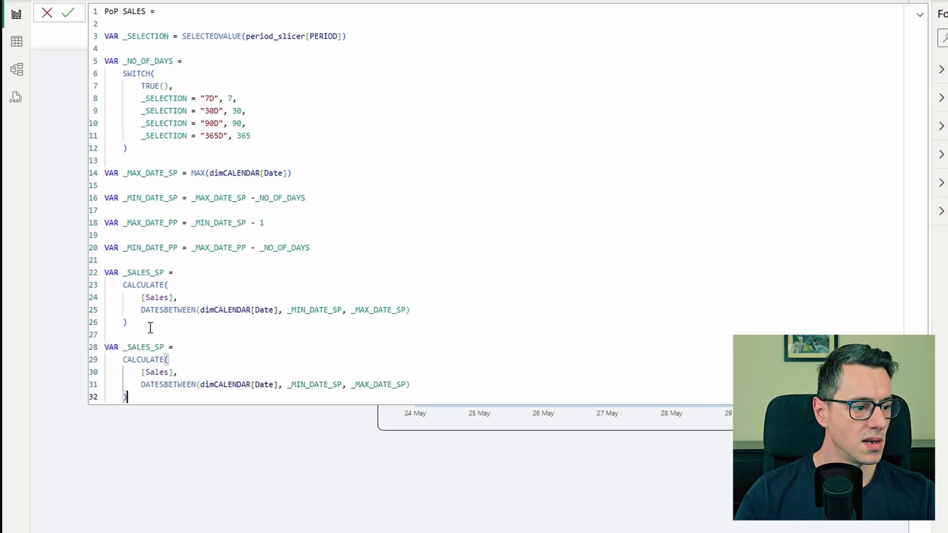
# Rename the copy _SALES_PP and switch its dates to _MIN_DATE_PP and _MAX_DATE_P.
pyautogui.moveTo(161, 347); pyautogui.dragTo(156, 347)
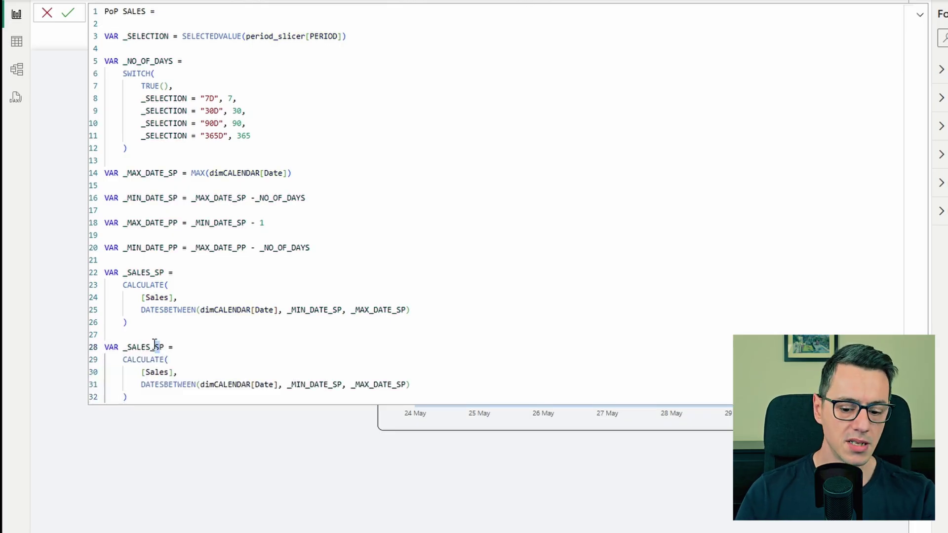
pyautogui.write('P')
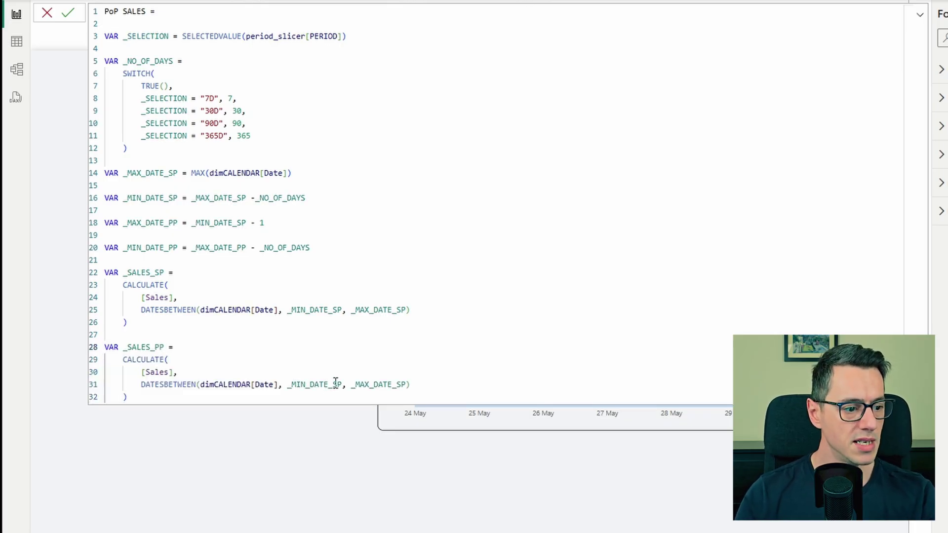
pyautogui.moveTo(338, 384); pyautogui.dragTo(332, 384)
pyautogui.write('P')
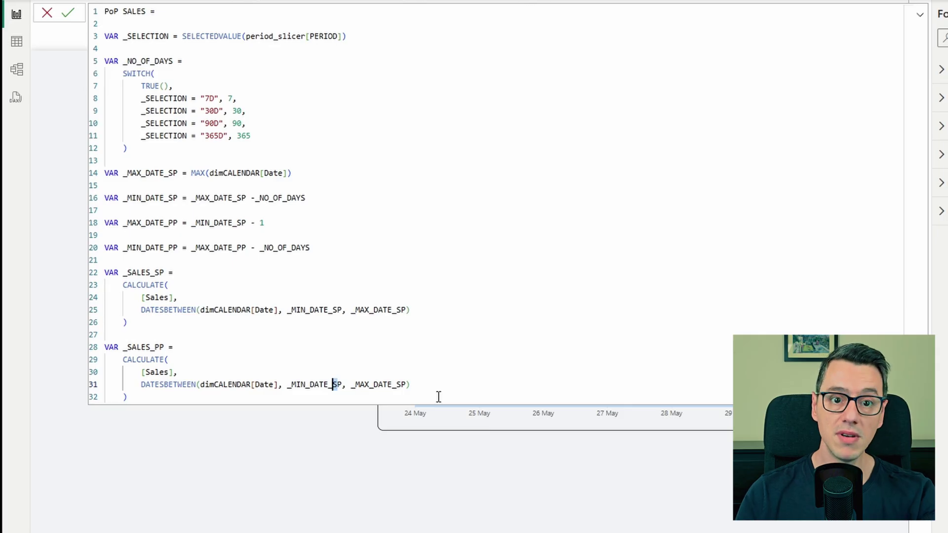
pyautogui.moveTo(406, 384); pyautogui.dragTo(398, 383)
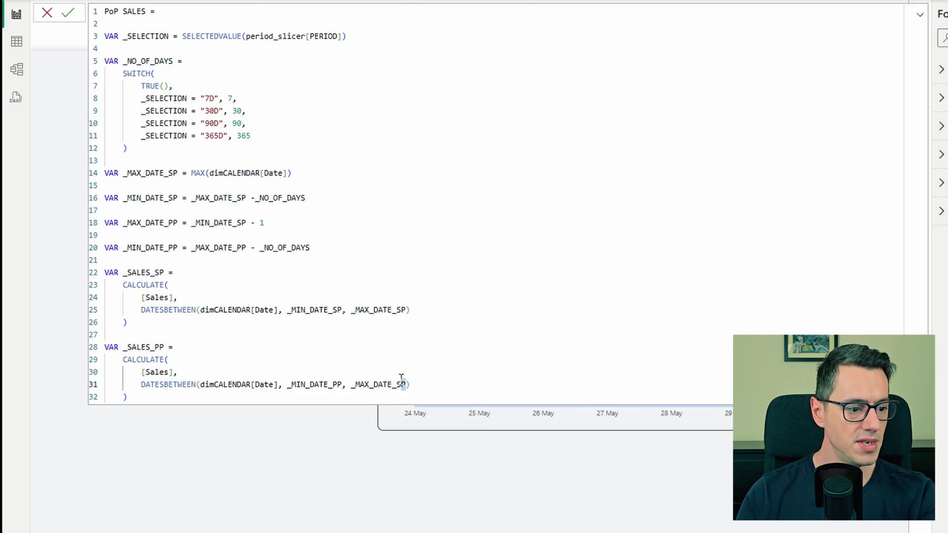
pyautogui.write('P')
pyautogui.click(173, 394)
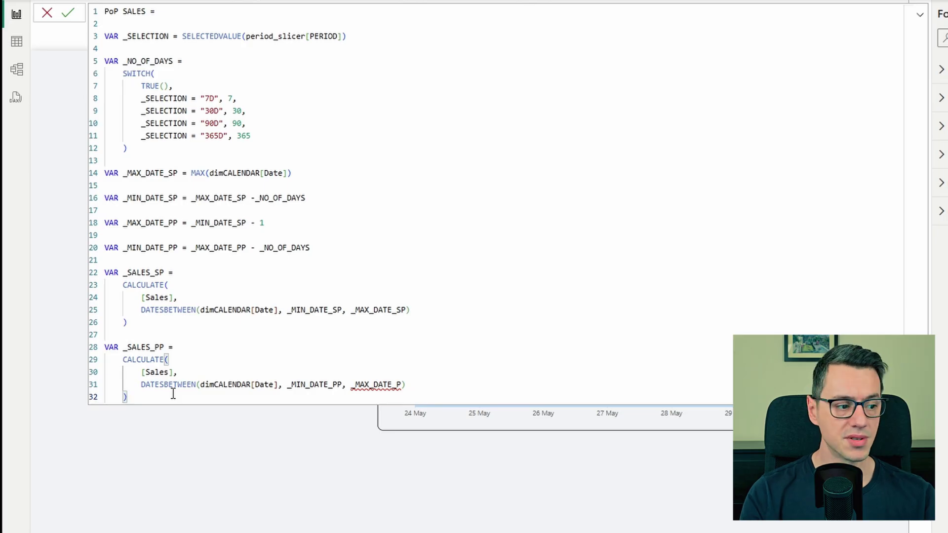
pyautogui.press('Return')
pyautogui.press('Return')
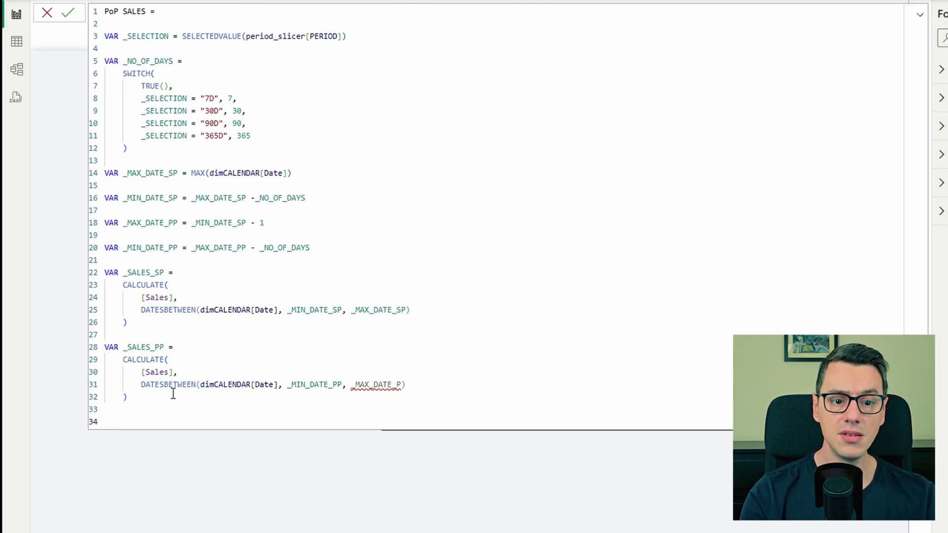
# Add RETURN DIVIDE with _SALES_SP - _SALES_PP as the numerator.
pyautogui.write('RETR')
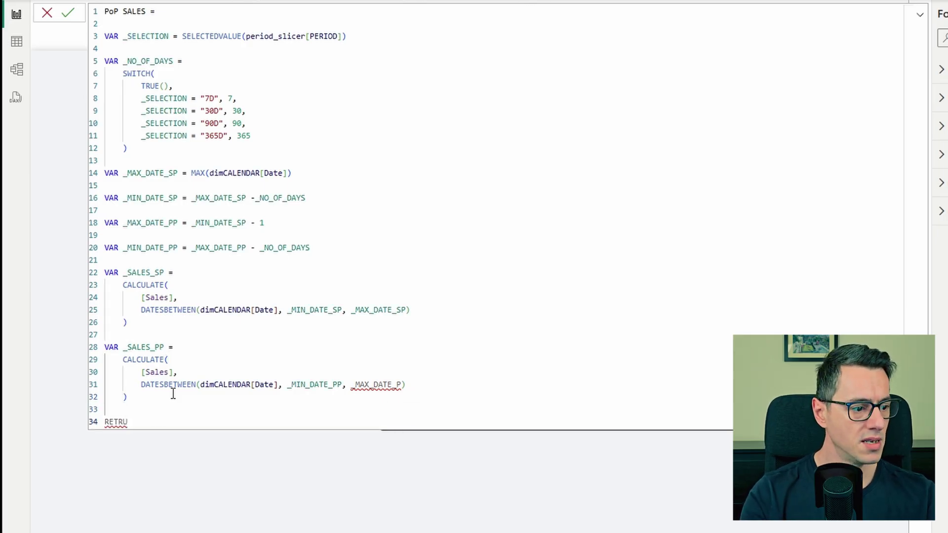
pyautogui.write('URN')
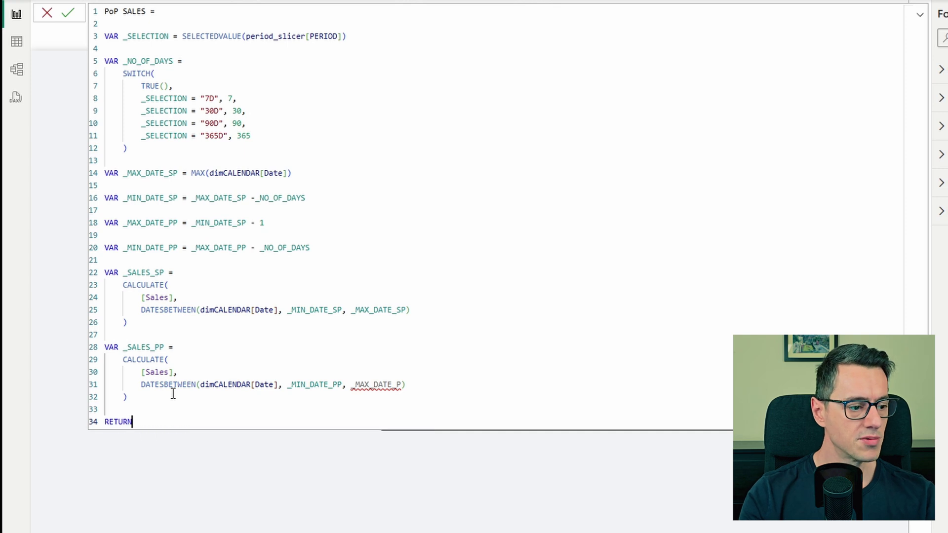
pyautogui.press('Return')
pyautogui.press('Return')
pyautogui.write('DIVIDE(')
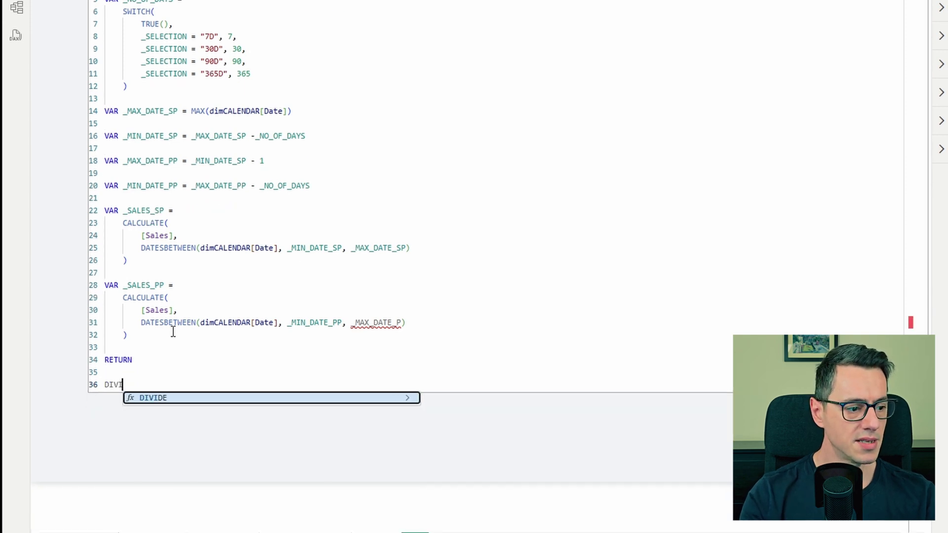
pyautogui.press('Return')
pyautogui.write('_SAL')
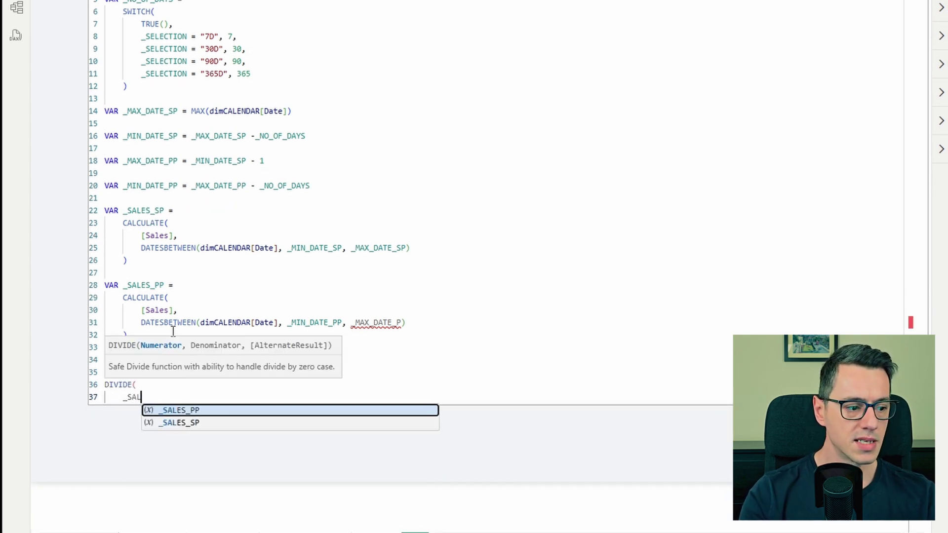
pyautogui.write('ES_SP ')
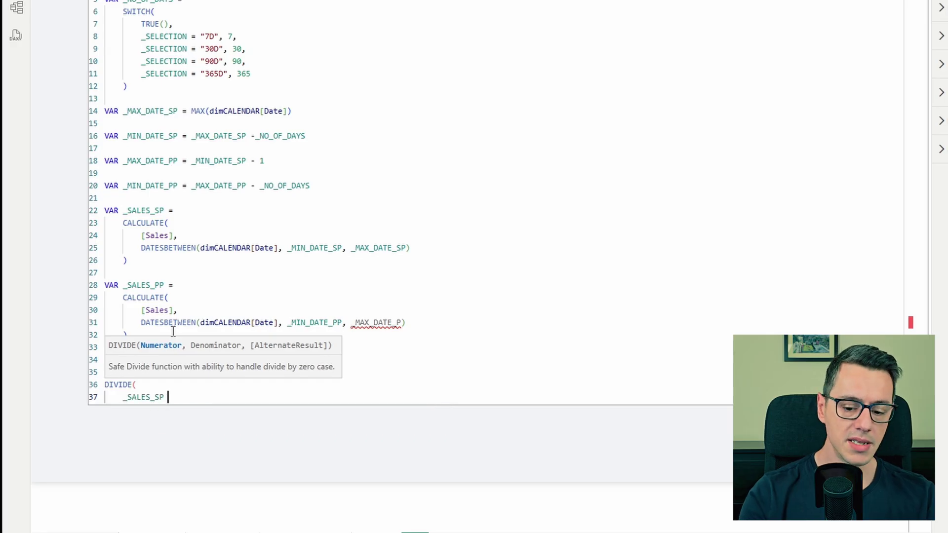
pyautogui.write('- sALES')
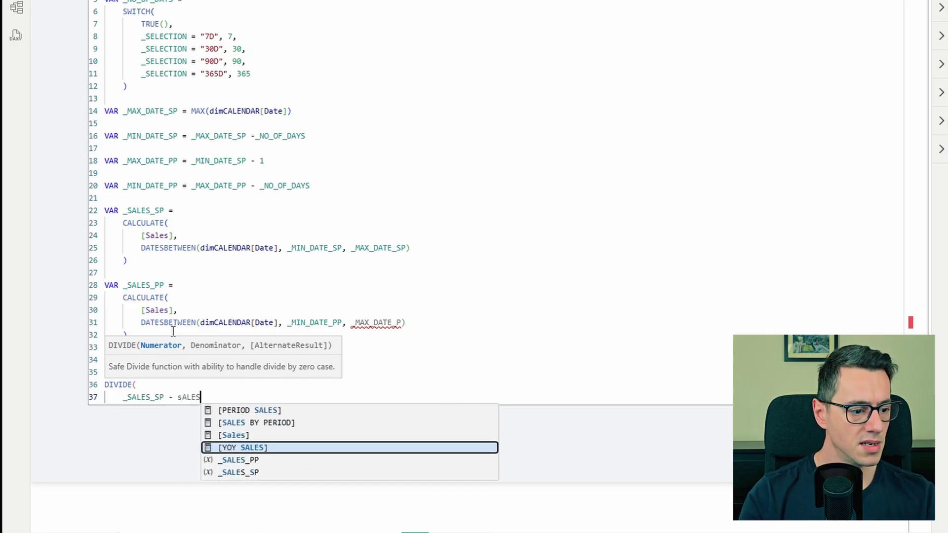
pyautogui.press('Up')
pyautogui.press('Down')
pyautogui.press('Down')
pyautogui.press('Tab')
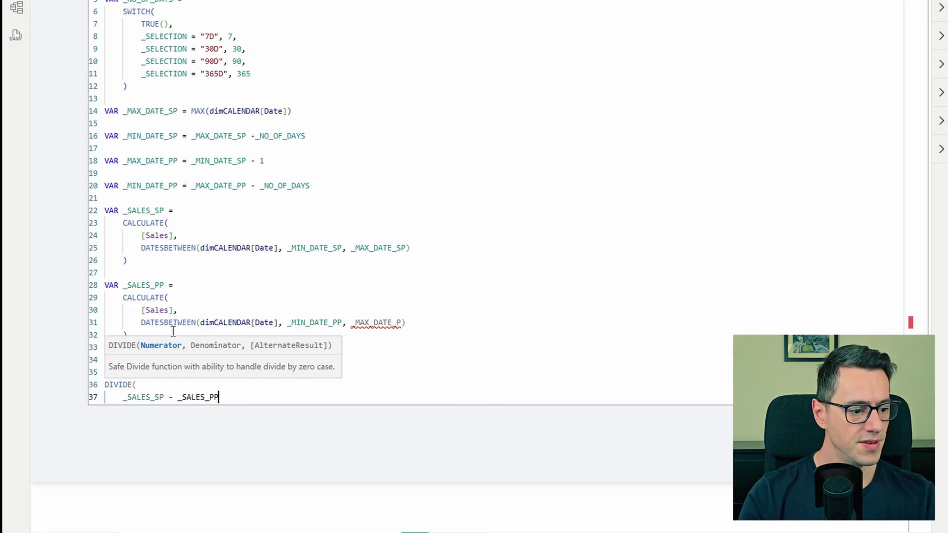
pyautogui.write(',')
pyautogui.press('Return')
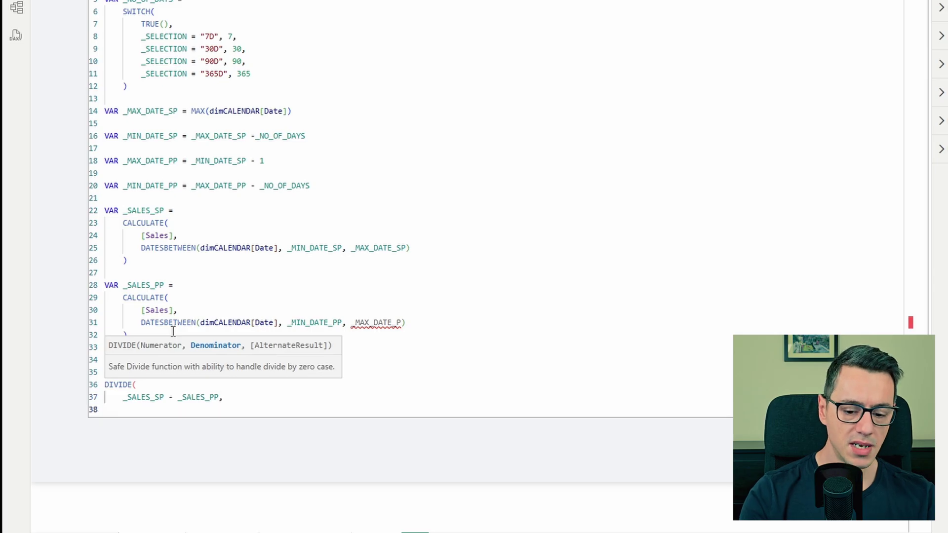
# Use _SALES_PP as the DIVIDE denominator.
pyautogui.write('_SALES')
pyautogui.press('Down')
pyautogui.press('Up')
pyautogui.press('Tab')
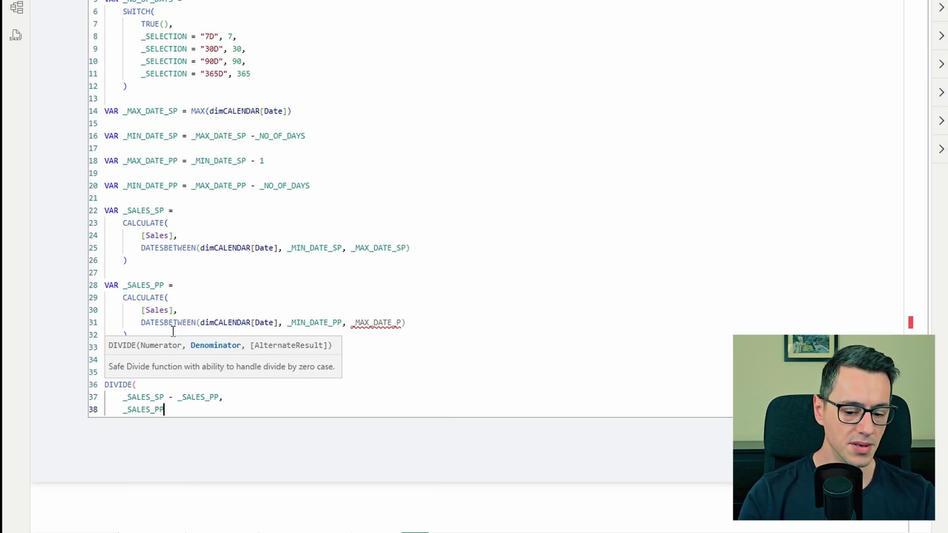
pyautogui.press('Return')
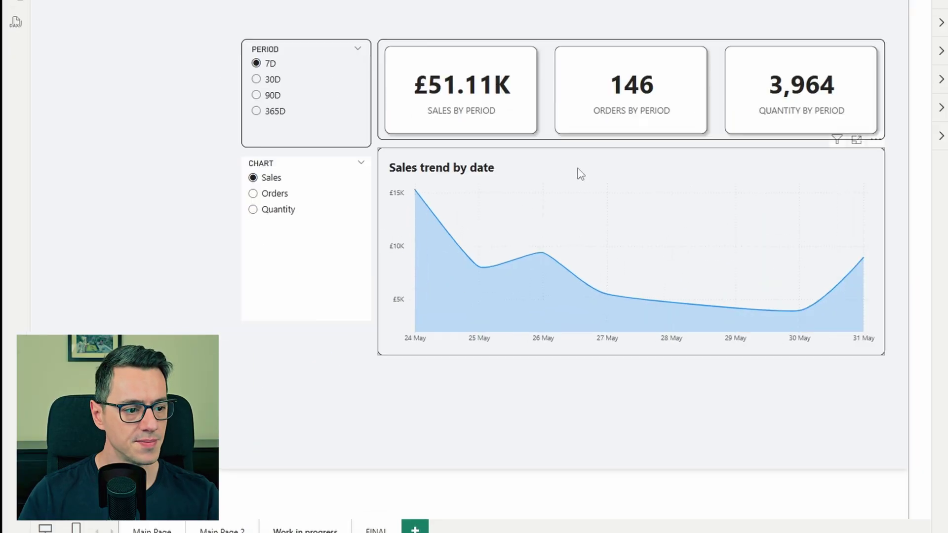
# Lower the trend chart, duplicate the KPI card row below, and swap SALES BY PERIOD for PoP SALES.
pyautogui.moveTo(369, 256); pyautogui.dragTo(411, 324)
pyautogui.click(550, 124)
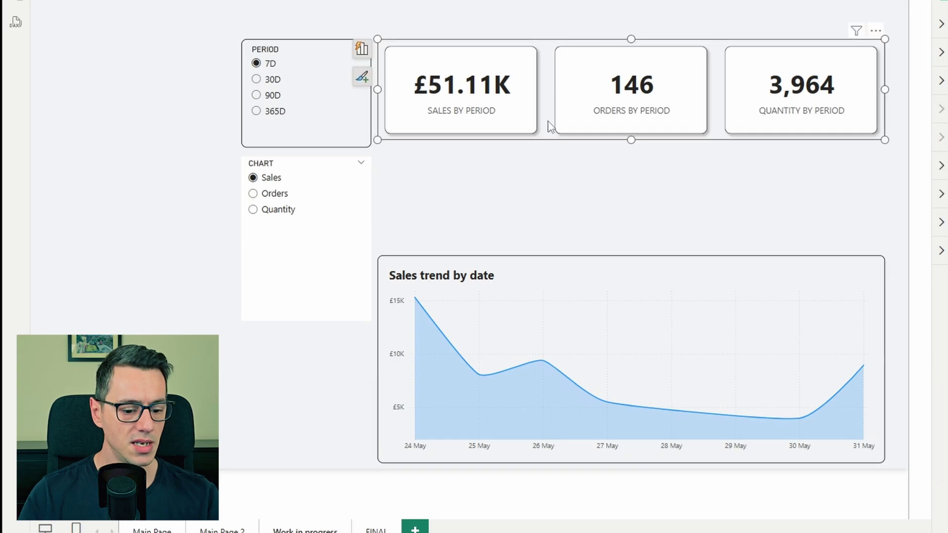
pyautogui.hotkey('ctrl', 'c')
pyautogui.hotkey('ctrl', 'v')
pyautogui.moveTo(548, 98); pyautogui.dragTo(546, 187)
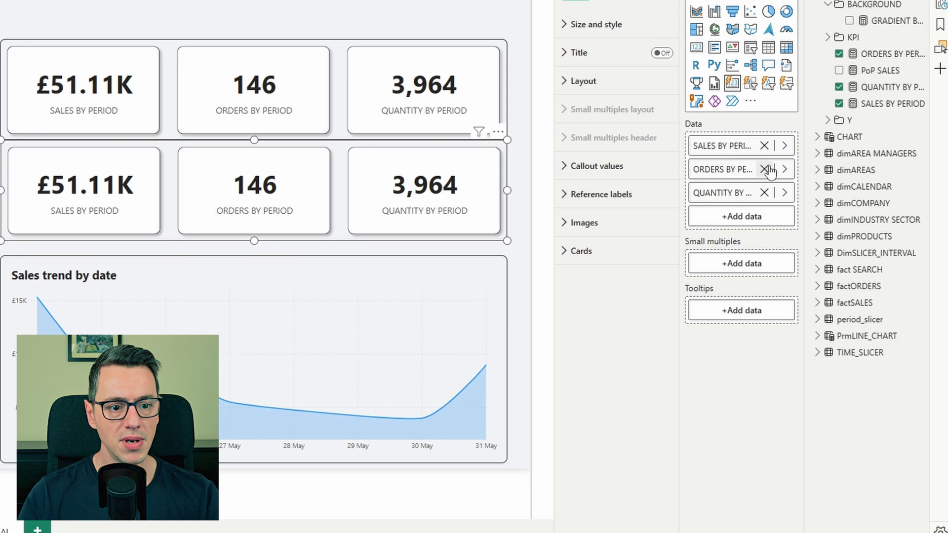
pyautogui.click(784, 145)
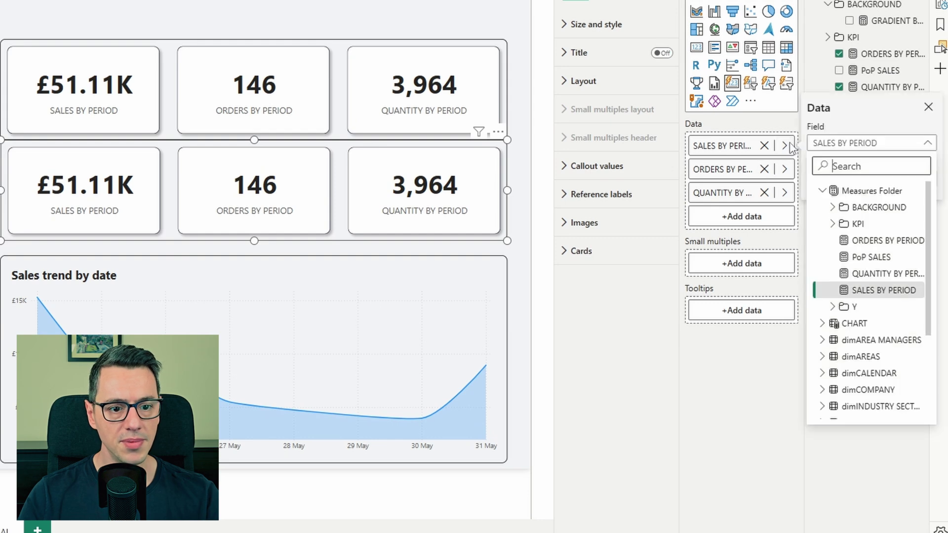
pyautogui.click(882, 258)
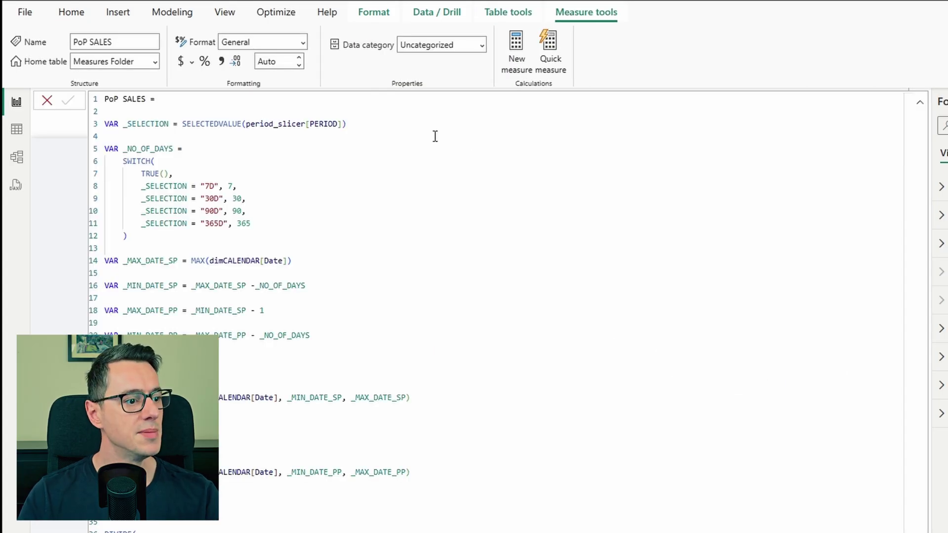
# Format PoP SALES as a percentage with 2 decimals and select its whole formula.
pyautogui.click(204, 63)
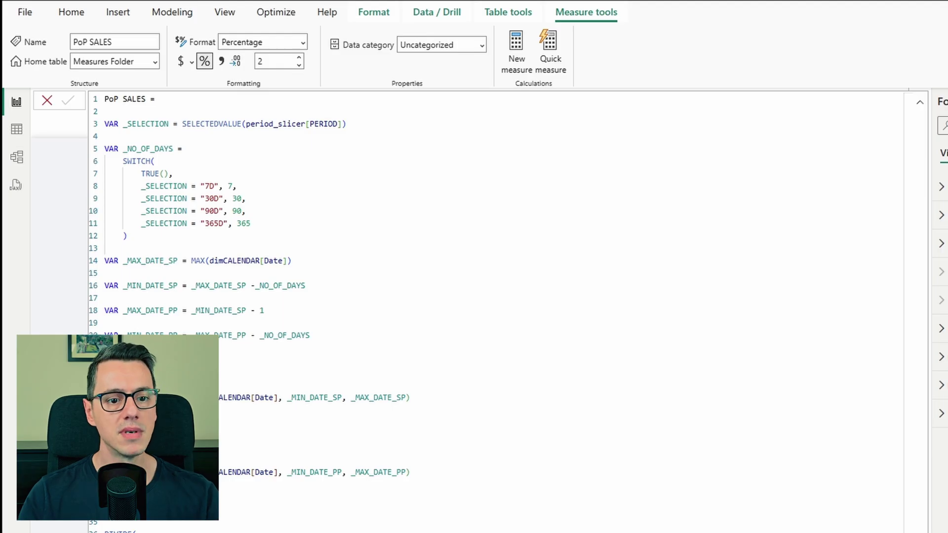
pyautogui.hotkey('ctrl', 'a')
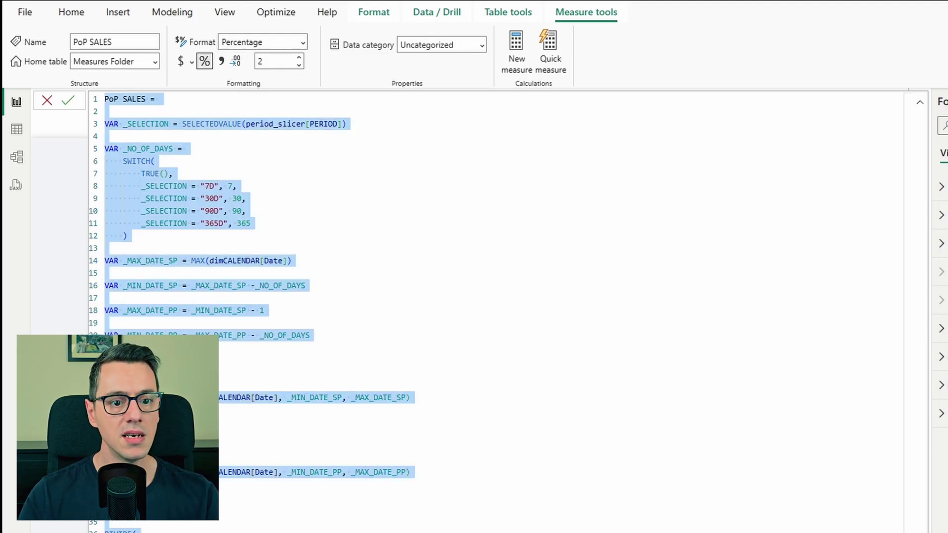
# Create a PoP ORDERS measure from the pasted PoP SALES formula.
pyautogui.hotkey('alt', 'Tab')
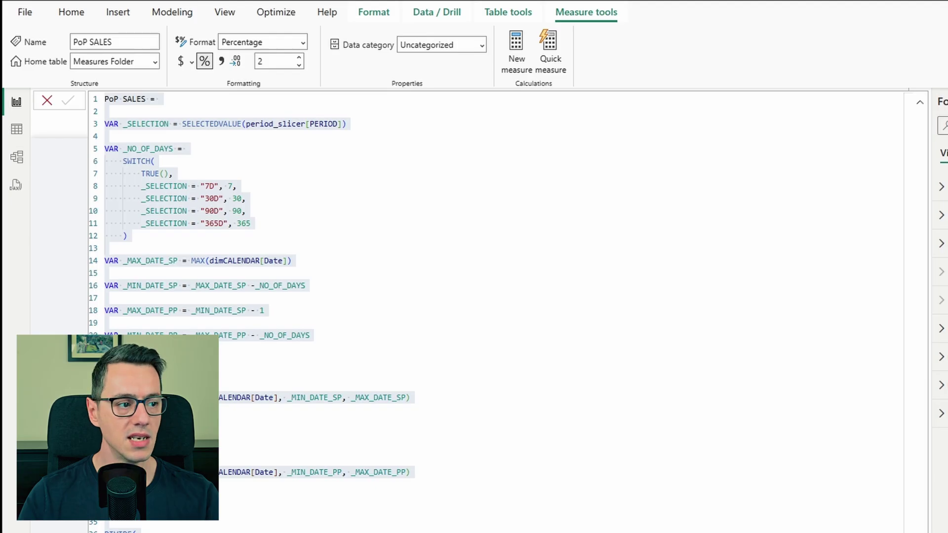
pyautogui.hotkey('ctrl', 'v')
pyautogui.doubleClick(134, 98)
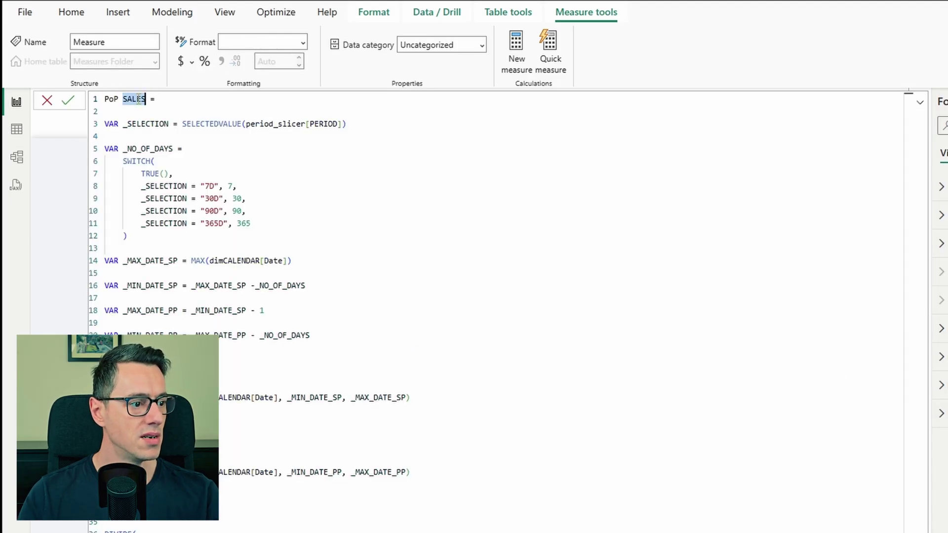
pyautogui.hotkey('ctrl', 'f')
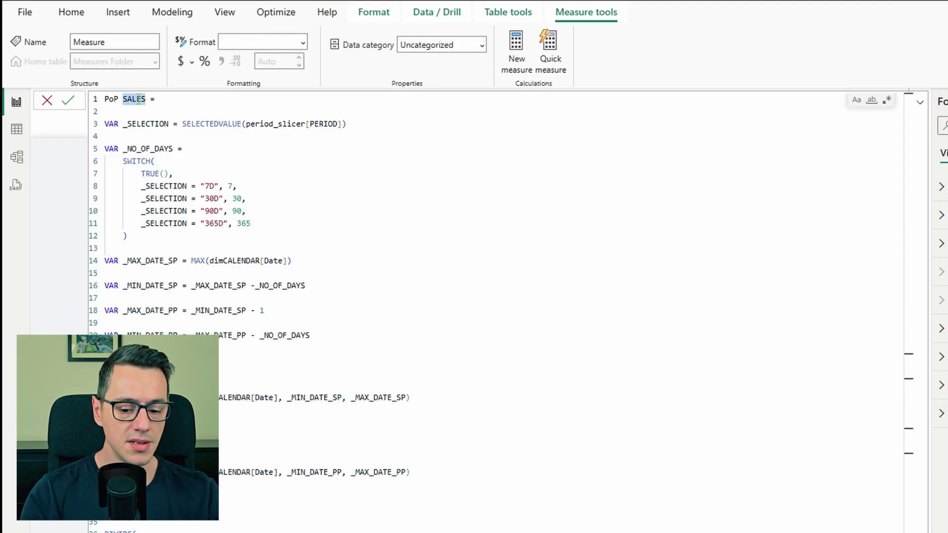
pyautogui.write('ORD')
pyautogui.press('Escape')
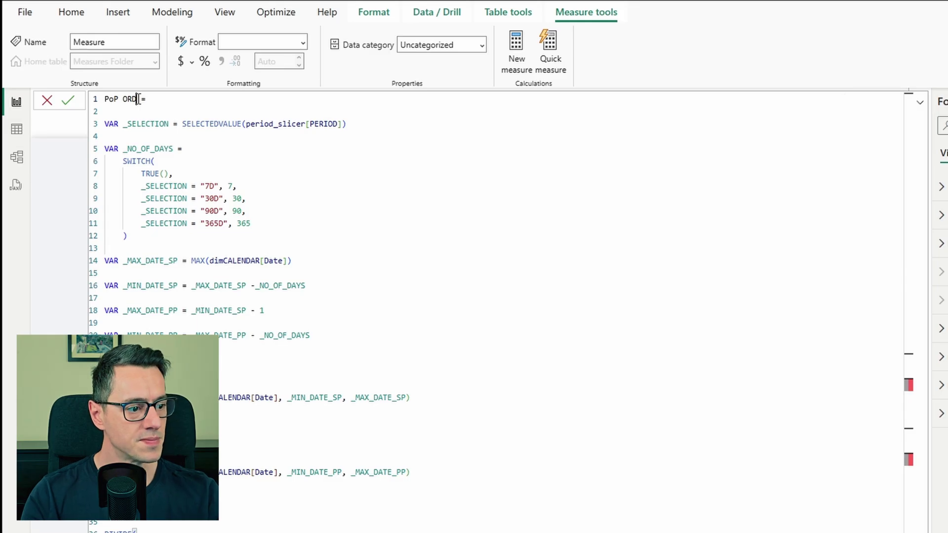
pyautogui.write('DERS')
pyautogui.press('Return')
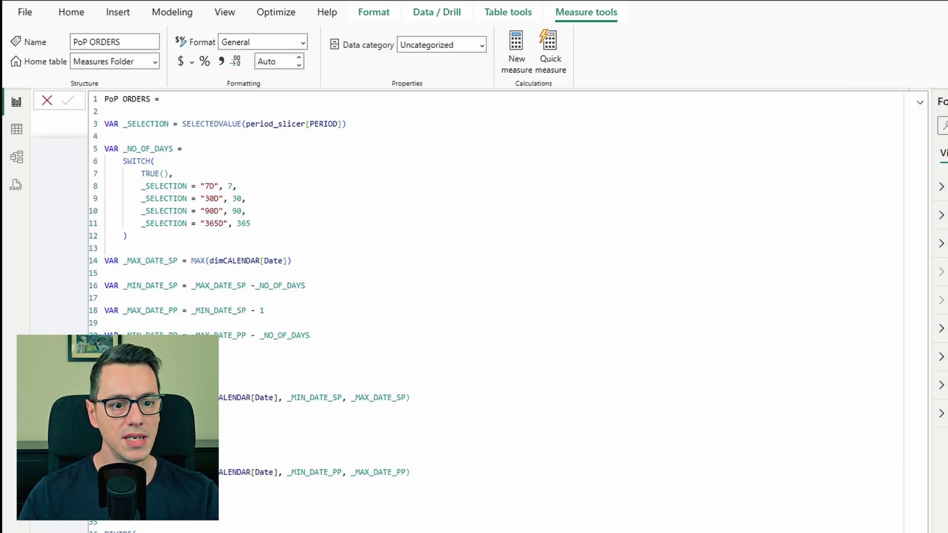
# Create a PoP QUANTITY measure from the same formula and format it as a percentage.
pyautogui.hotkey('ctrl', 'v')
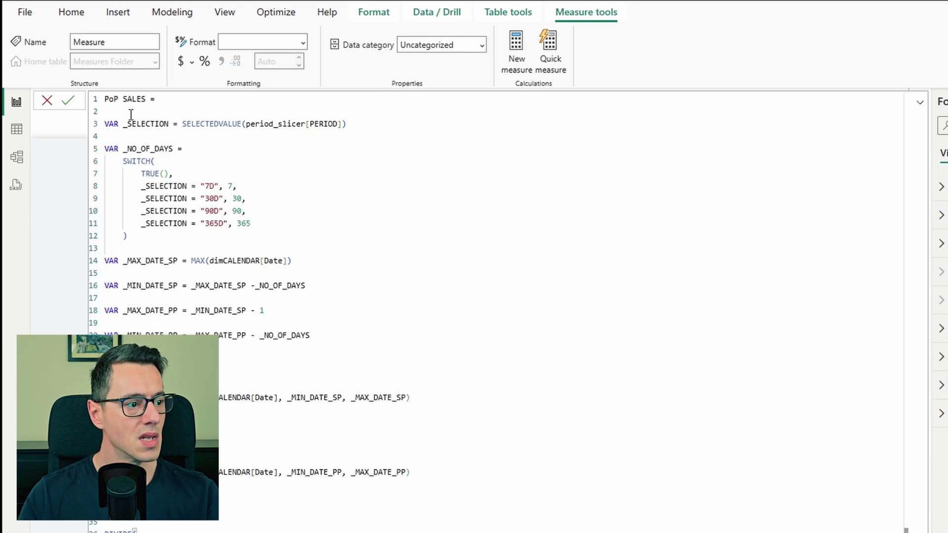
pyautogui.doubleClick(141, 99)
pyautogui.hotkey('ctrl', 'f')
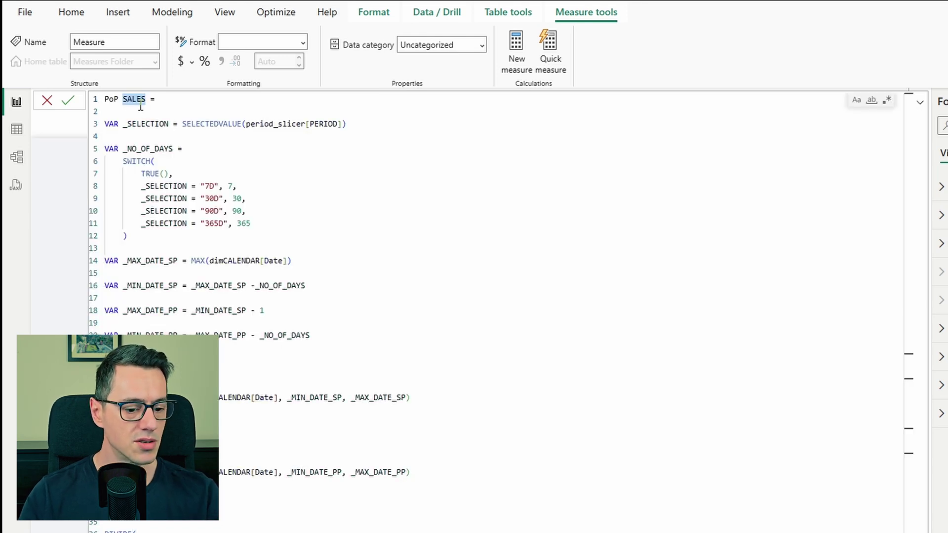
pyautogui.press('Escape')
pyautogui.write('QUANTITY')
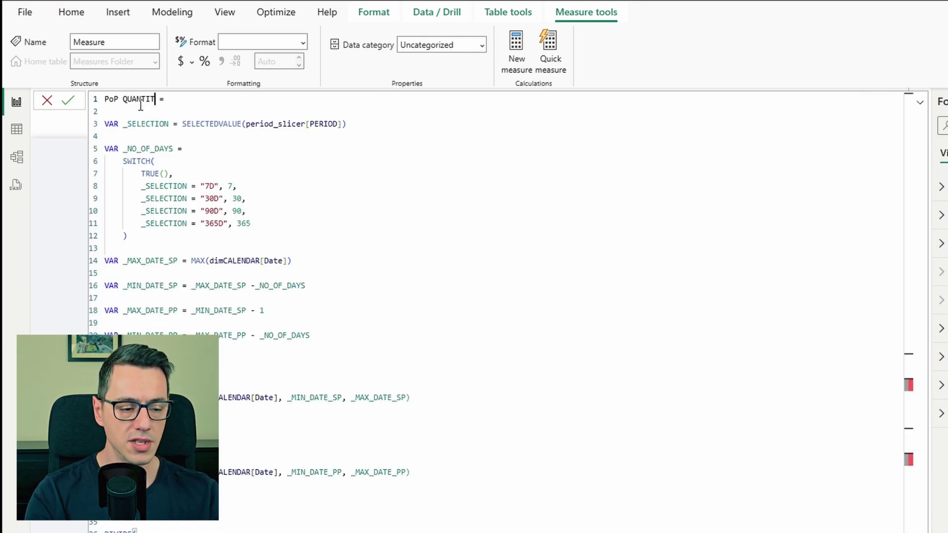
pyautogui.press('Return')
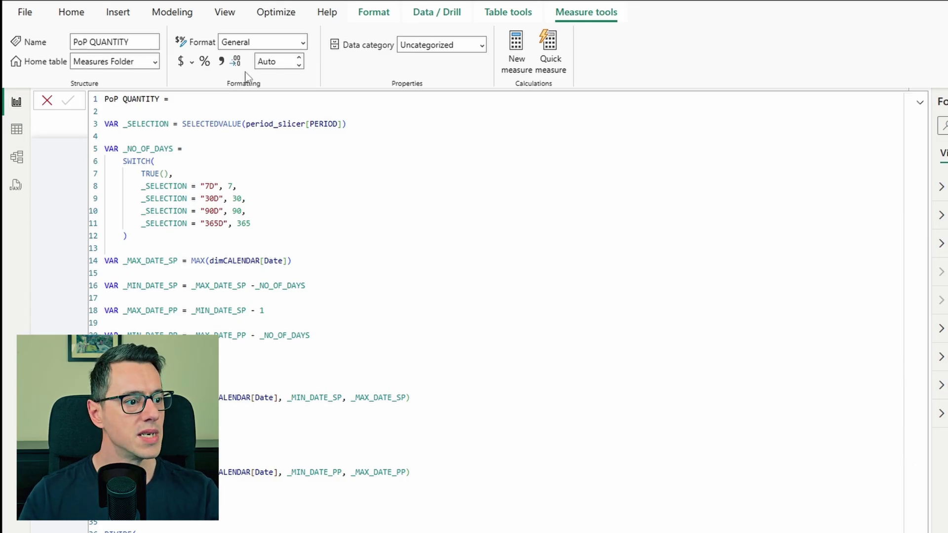
pyautogui.click(204, 61)
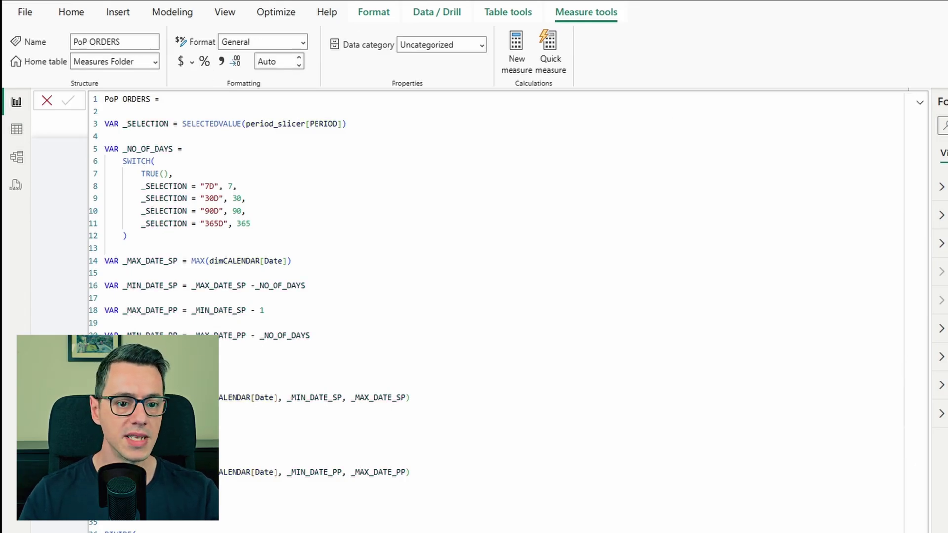
# Format PoP ORDERS as a percentage, then show PoP ORDERS and PoP QUANTITY in the second-row cards.
pyautogui.click(207, 63)
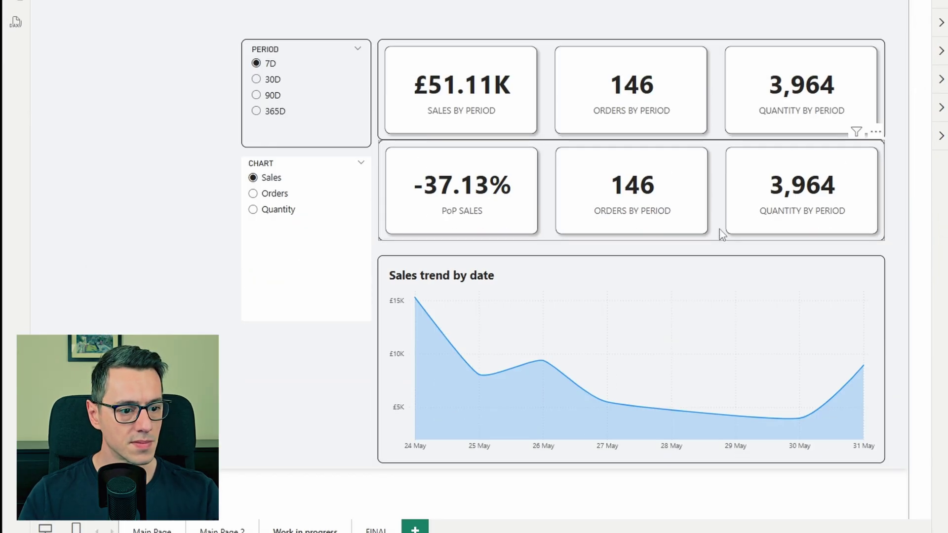
pyautogui.click(722, 234)
pyautogui.click(784, 168)
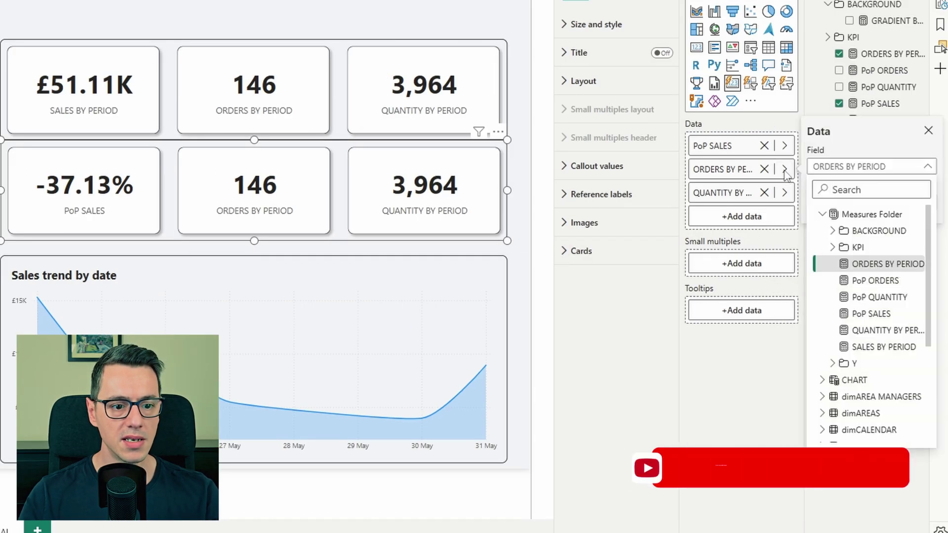
pyautogui.click(865, 282)
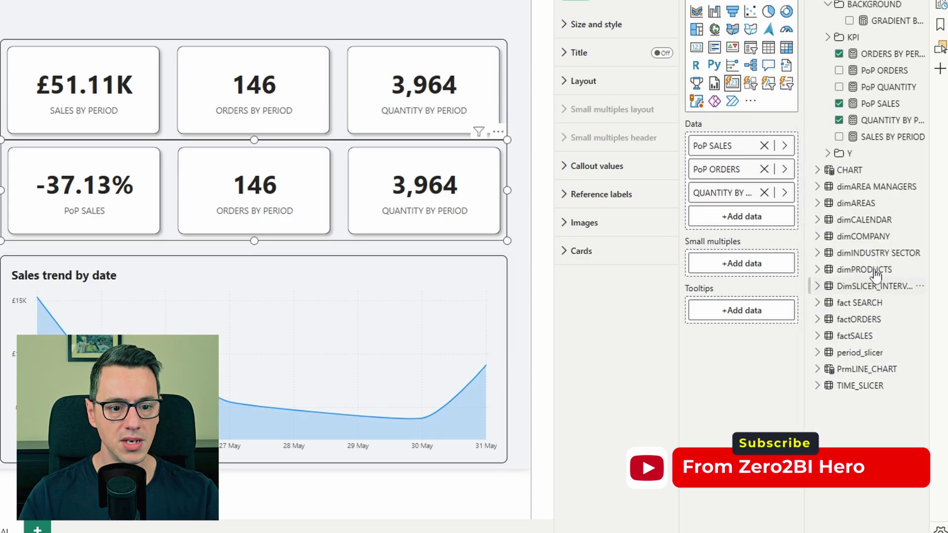
pyautogui.click(784, 193)
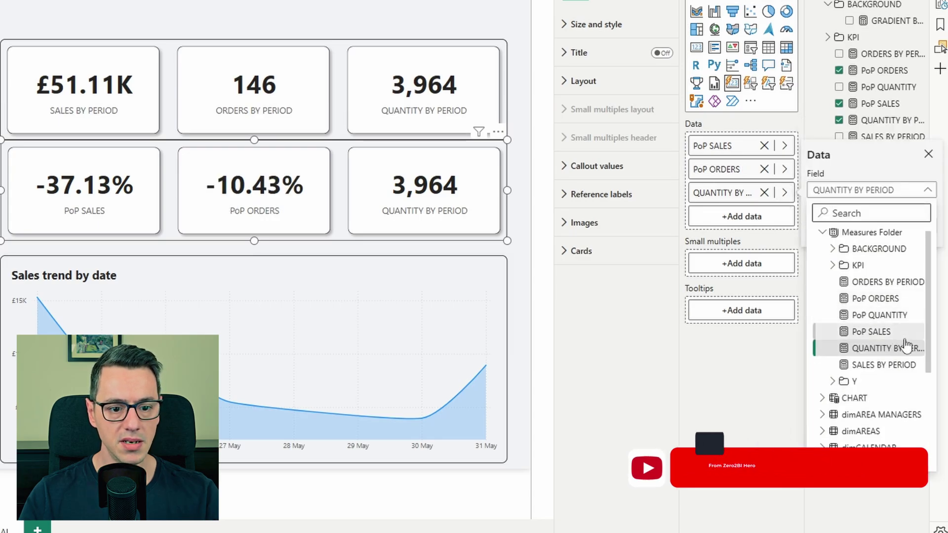
pyautogui.click(904, 314)
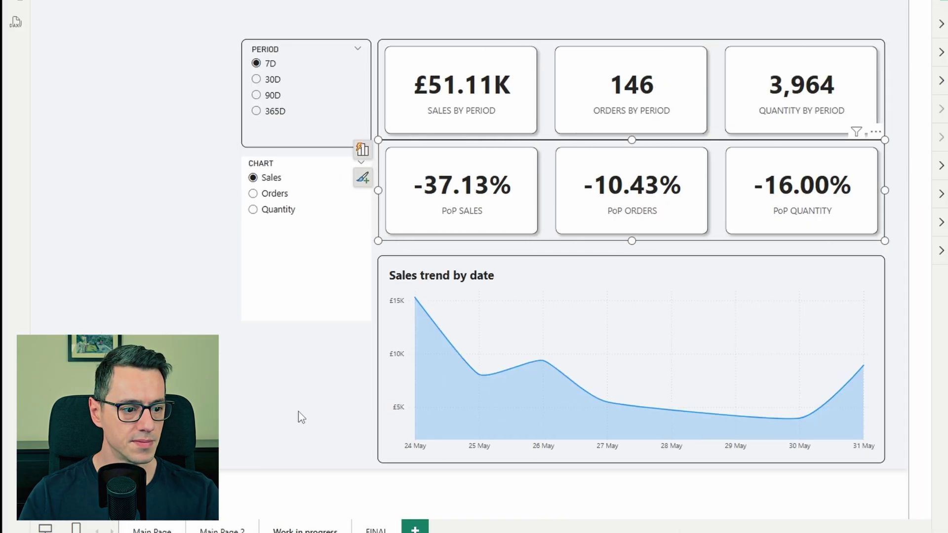
# Cycle the period slicer through 30D, 90D, 365D and 7D to test the filters.
pyautogui.click(248, 415)
pyautogui.click(272, 80)
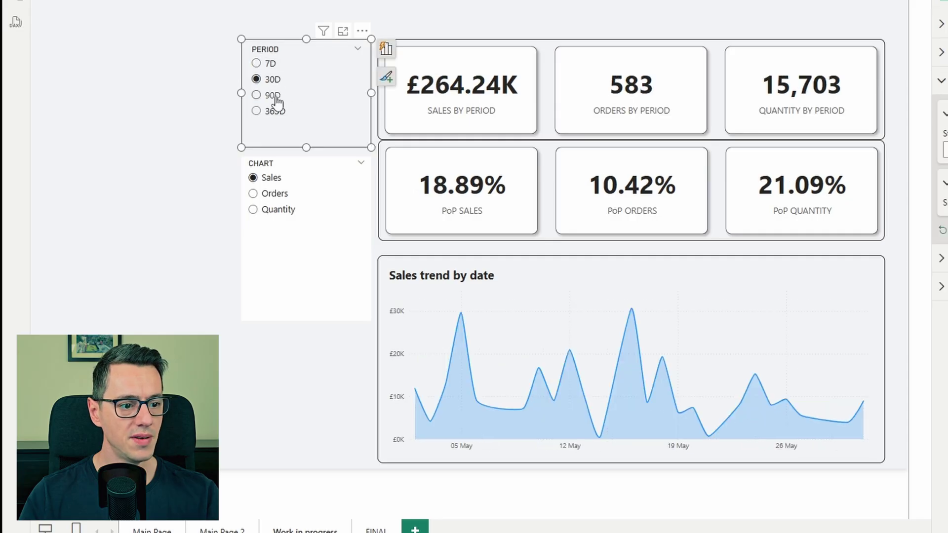
pyautogui.click(272, 95)
pyautogui.click(272, 117)
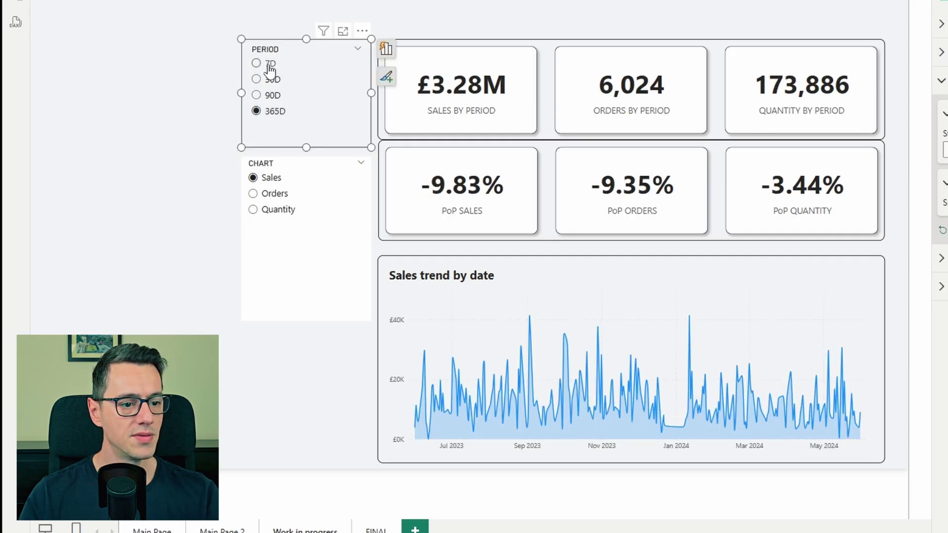
pyautogui.click(269, 66)
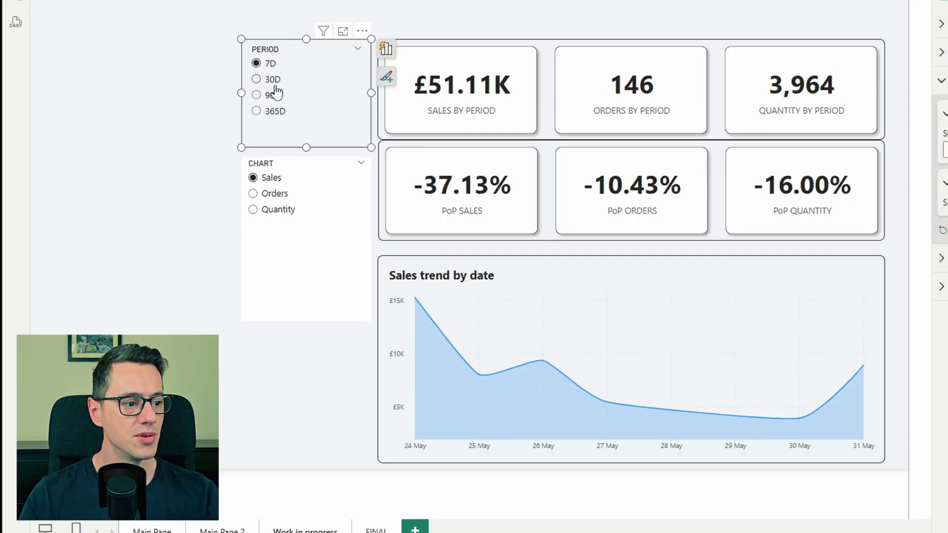
pyautogui.click(274, 82)
pyautogui.click(272, 96)
pyautogui.click(274, 112)
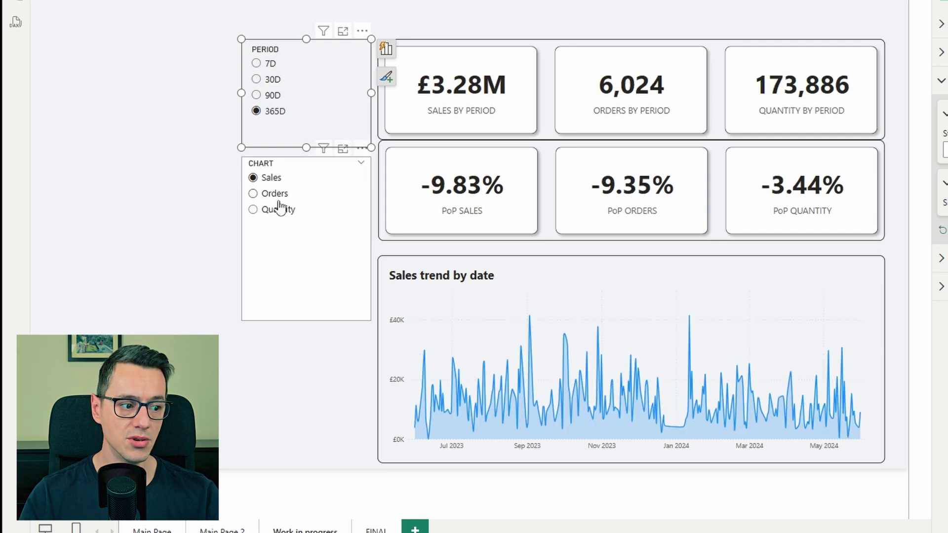
# Switch the trend chart between Orders, Sales and Quantity, then reselect a period.
pyautogui.click(278, 197)
pyautogui.click(277, 200)
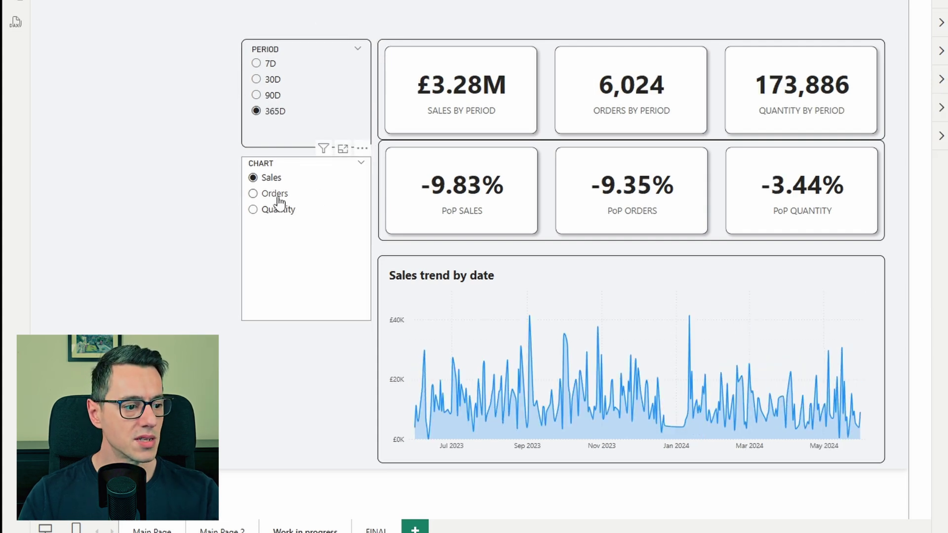
pyautogui.click(278, 211)
pyautogui.click(274, 179)
pyautogui.click(275, 194)
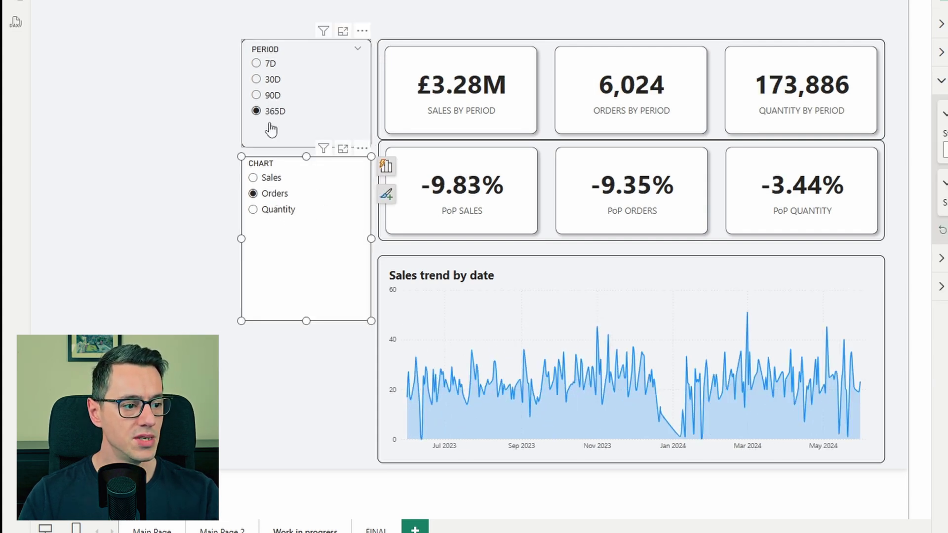
pyautogui.click(266, 64)
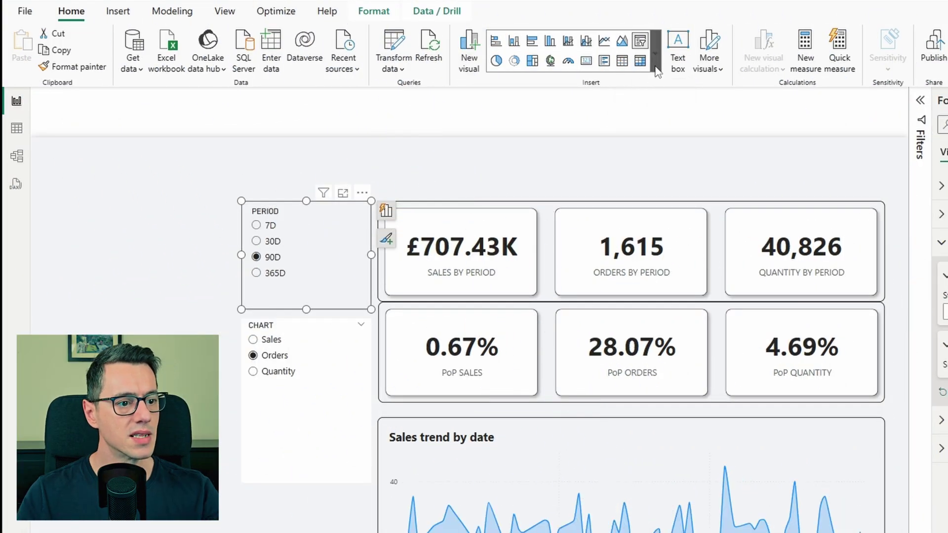
# Make PERIOD an untitled button slicer with 10 px Rounded Rectangle tiles, moved and widened top right.
pyautogui.click(654, 53)
pyautogui.click(520, 481)
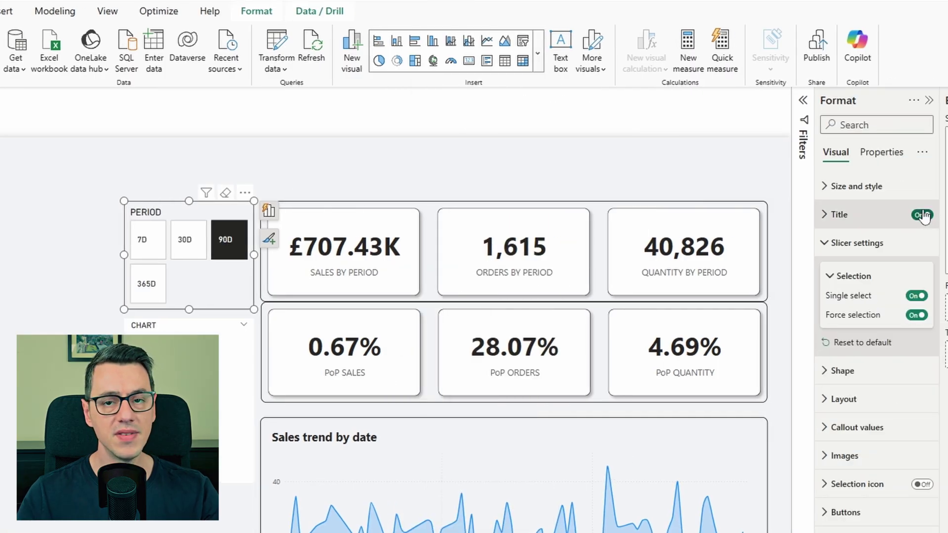
pyautogui.click(922, 216)
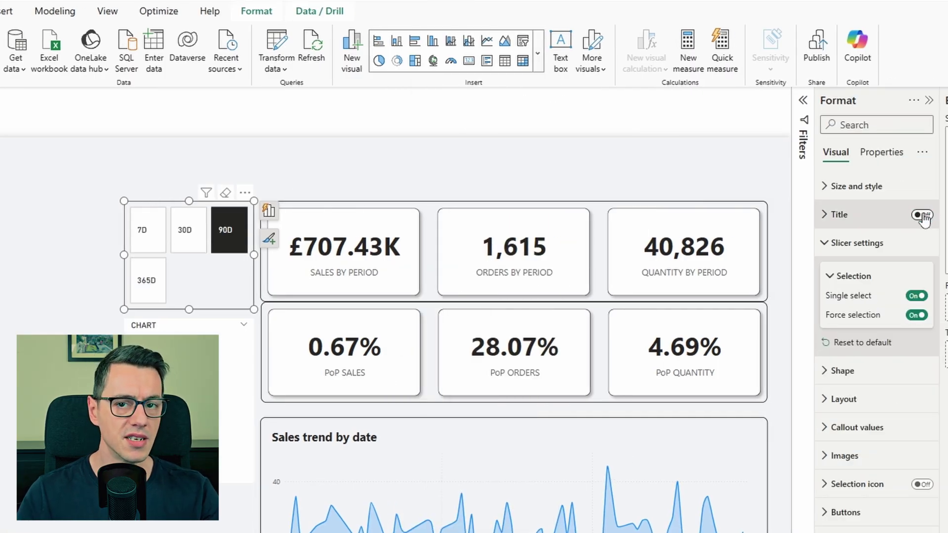
pyautogui.click(841, 370)
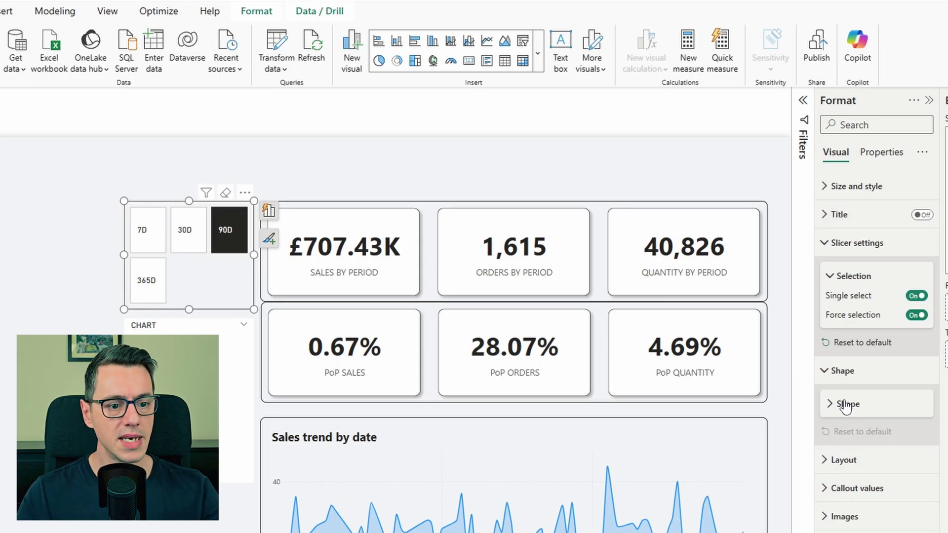
pyautogui.click(867, 406)
pyautogui.click(893, 440)
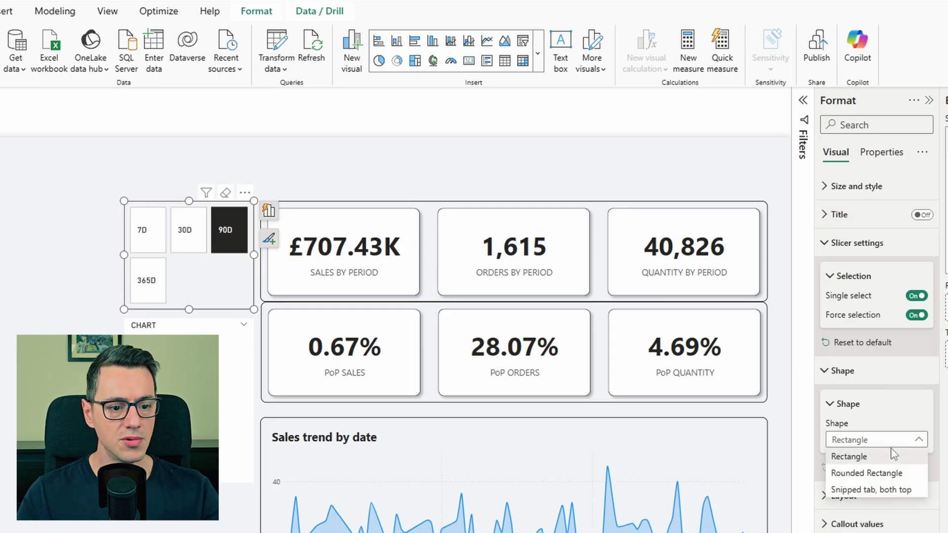
pyautogui.click(893, 473)
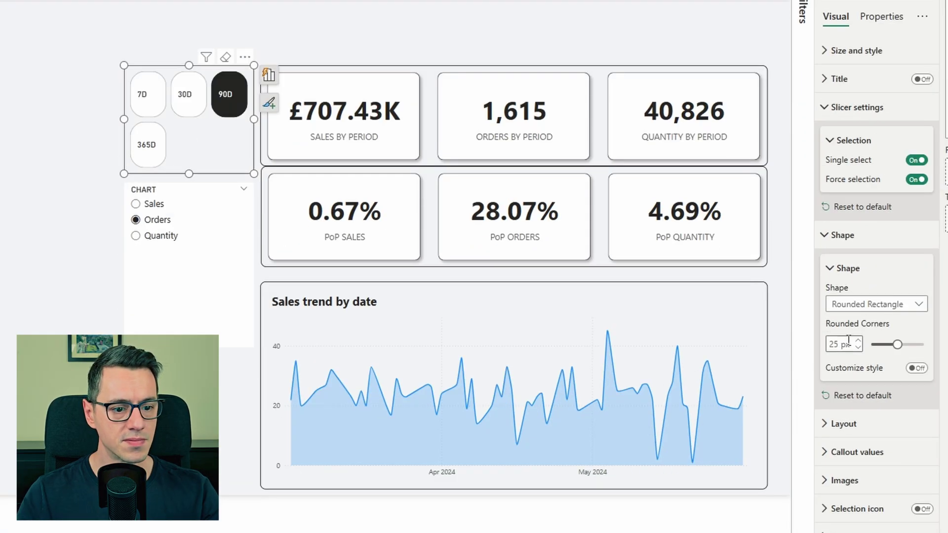
pyautogui.doubleClick(833, 344)
pyautogui.write('10')
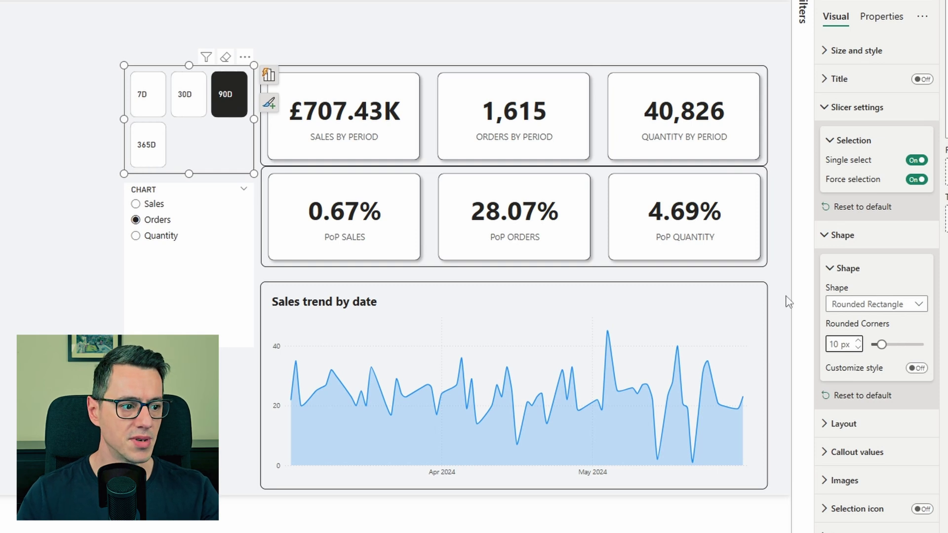
pyautogui.moveTo(228, 160); pyautogui.dragTo(713, 97)
pyautogui.moveTo(738, 59); pyautogui.dragTo(771, 60)
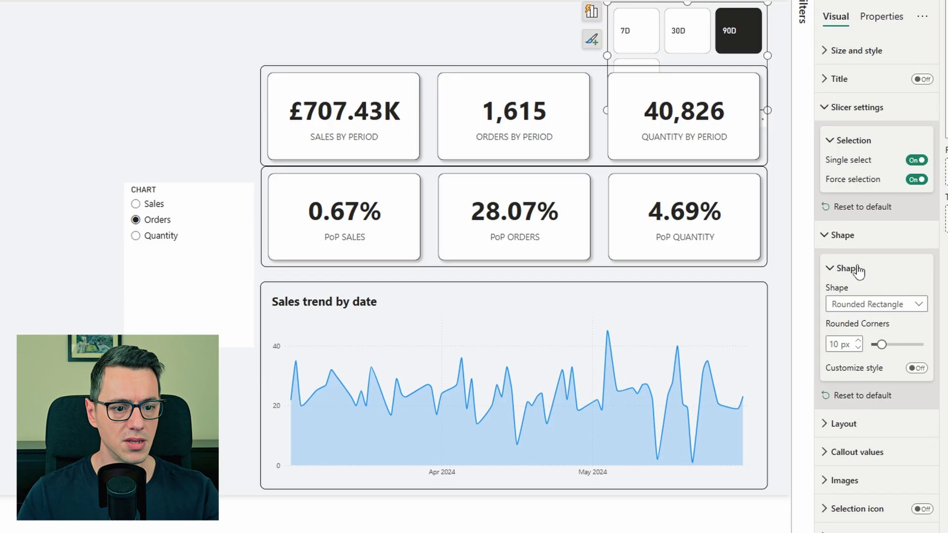
# Limit the period tiles to a single row of 1 in the layout settings.
pyautogui.click(833, 270)
pyautogui.click(826, 235)
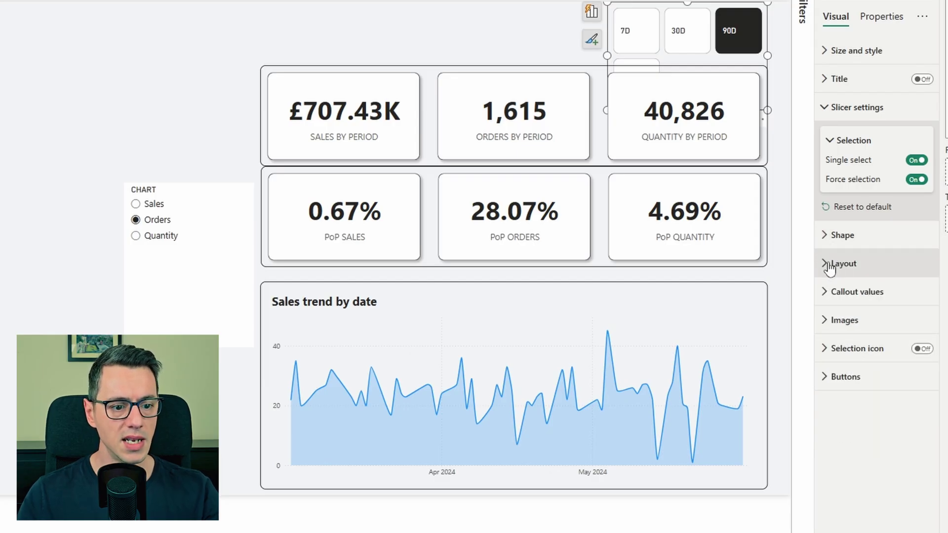
pyautogui.click(830, 267)
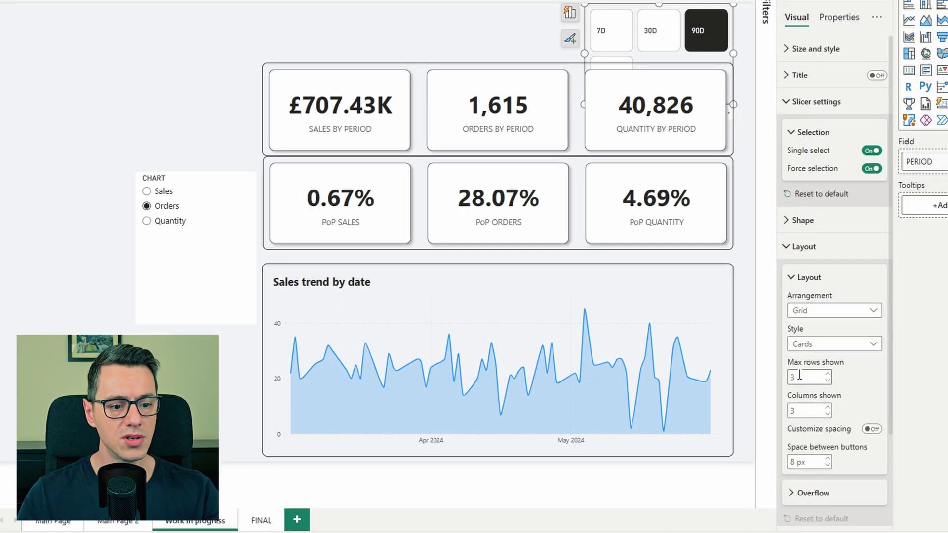
pyautogui.write('1')
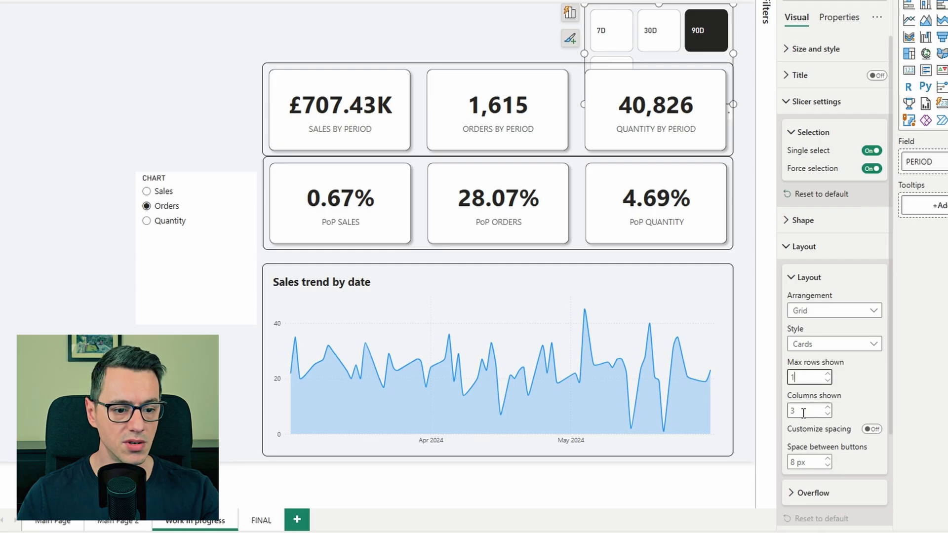
pyautogui.click(802, 411)
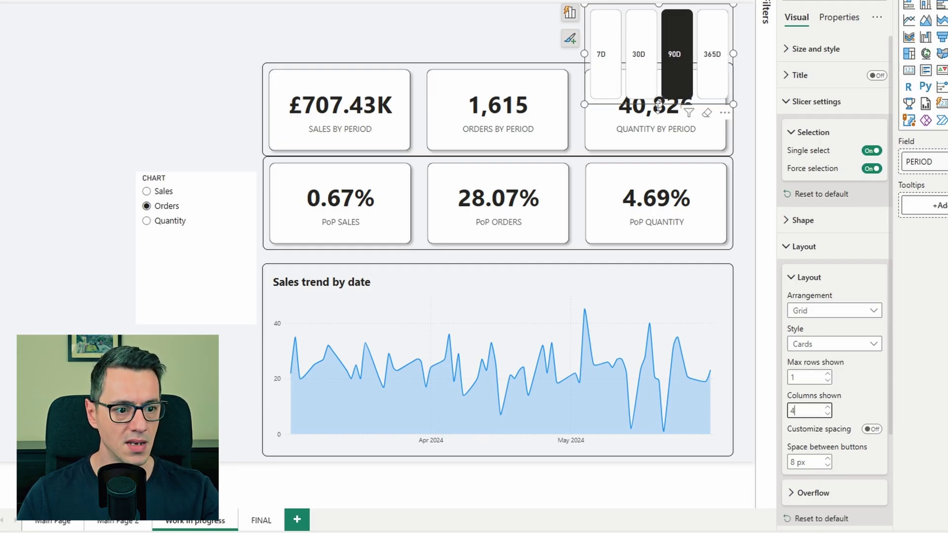
# Shrink the period slicer from bottom and top into a slim strip above the cards.
pyautogui.moveTo(659, 104); pyautogui.dragTo(660, 59)
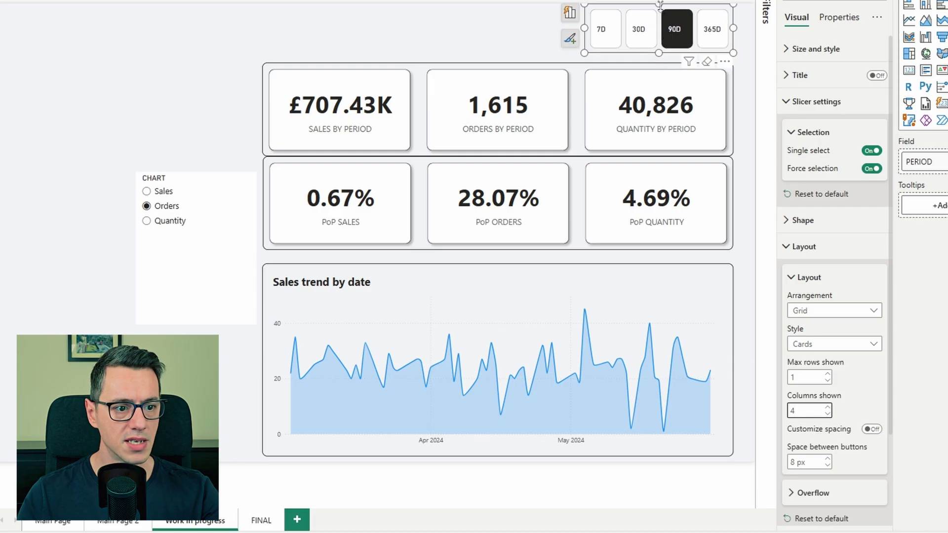
pyautogui.moveTo(659, 5); pyautogui.dragTo(662, 22)
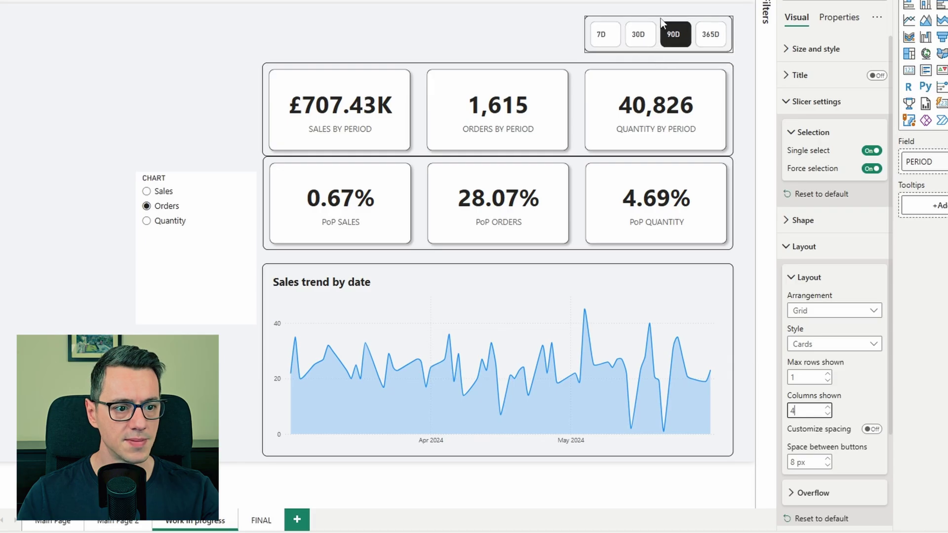
pyautogui.click(789, 248)
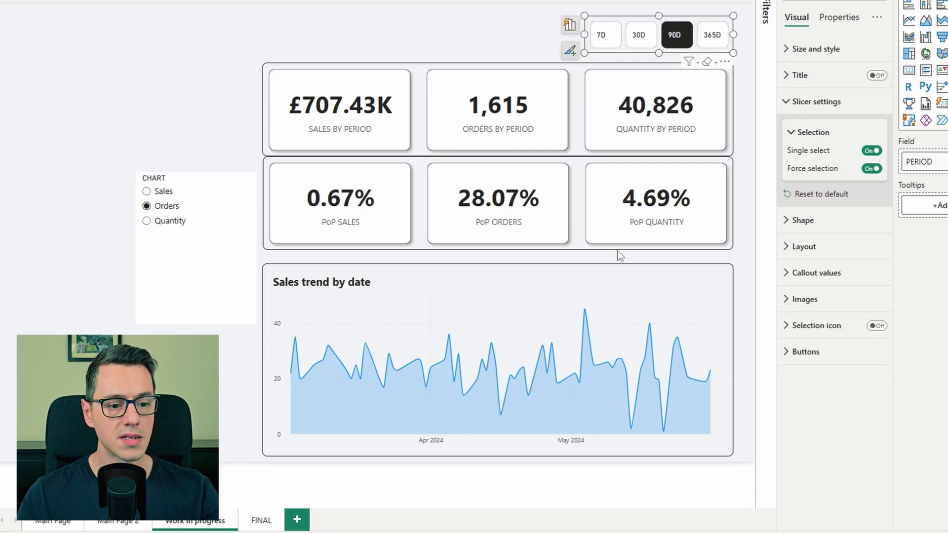
# Set the default tile labels to Segoe UI Semibold, centred.
pyautogui.click(784, 271)
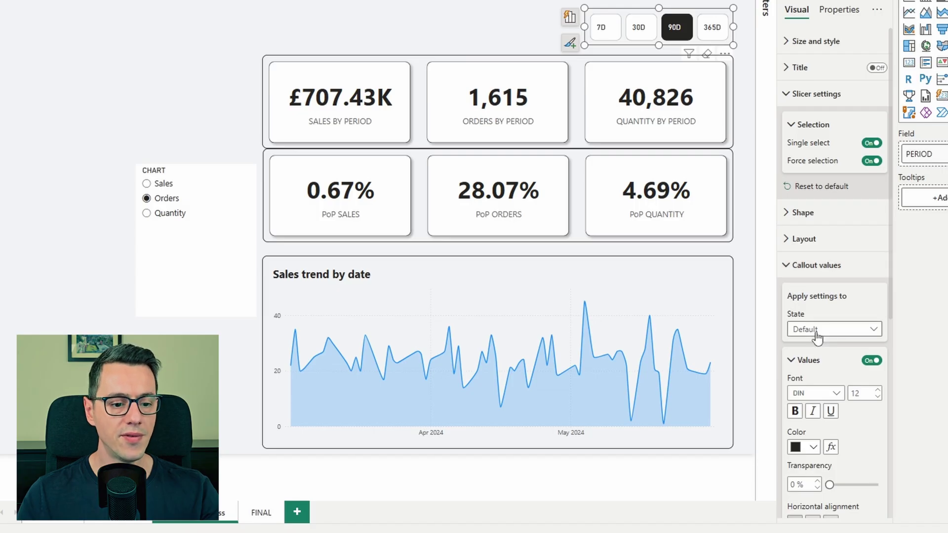
pyautogui.scroll(-3, 819, 330)
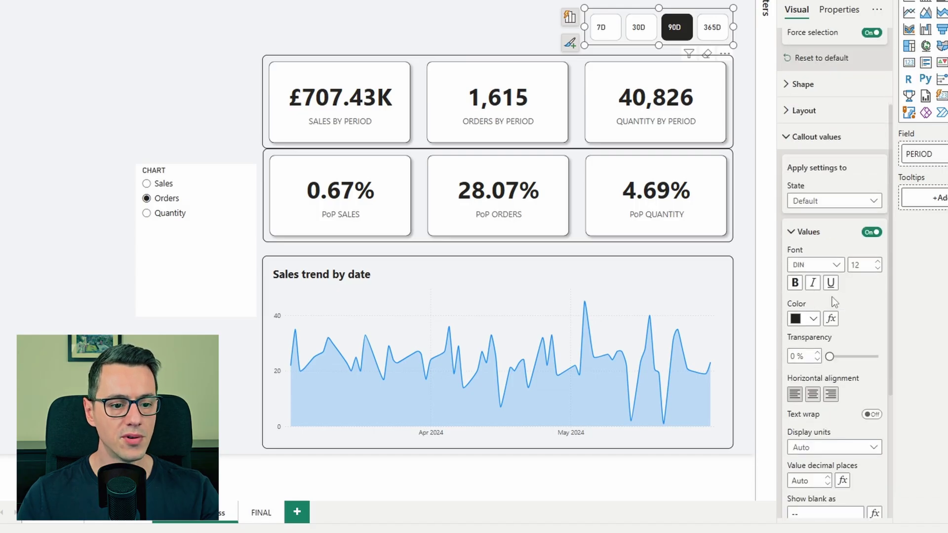
pyautogui.click(828, 266)
pyautogui.scroll(-5, 827, 296)
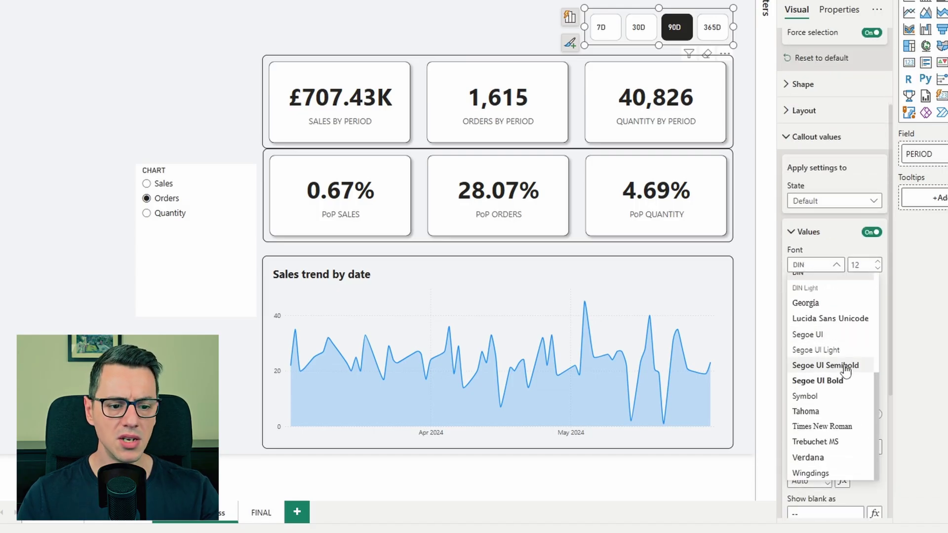
pyautogui.click(845, 366)
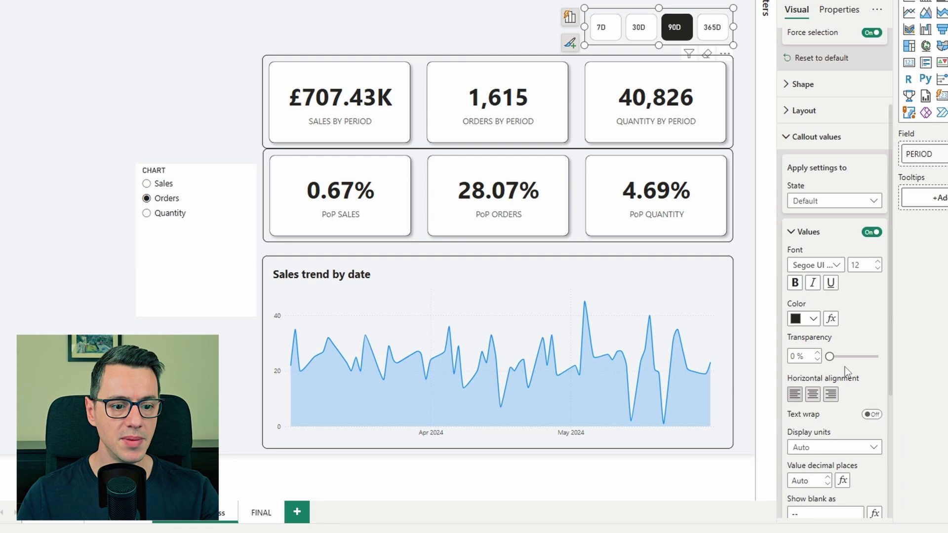
pyautogui.click(814, 394)
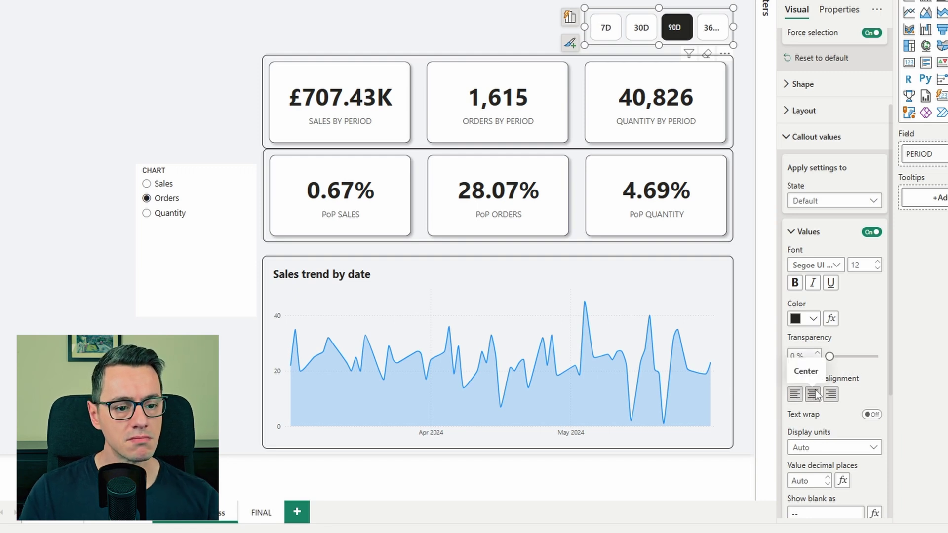
# Give the Selected-state tile labels a Segoe UI font, centred.
pyautogui.click(834, 203)
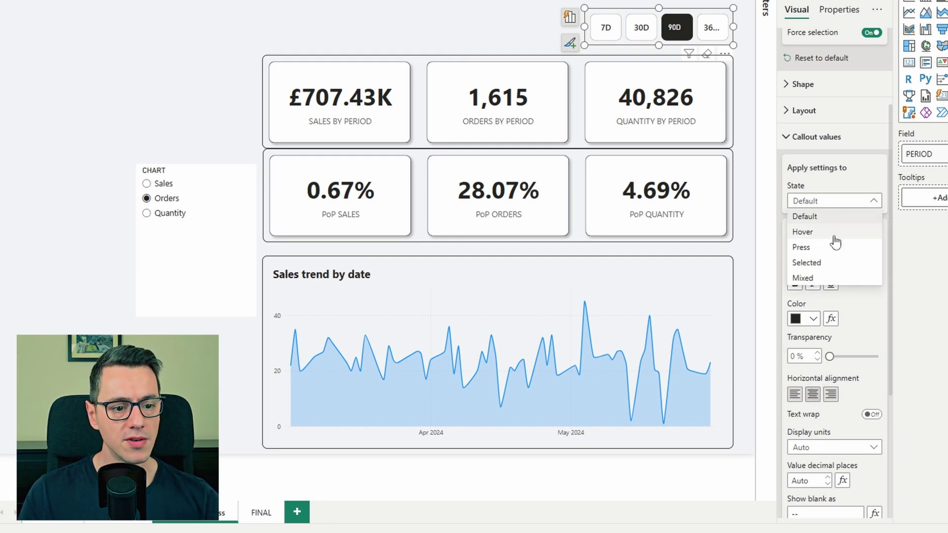
pyautogui.click(838, 262)
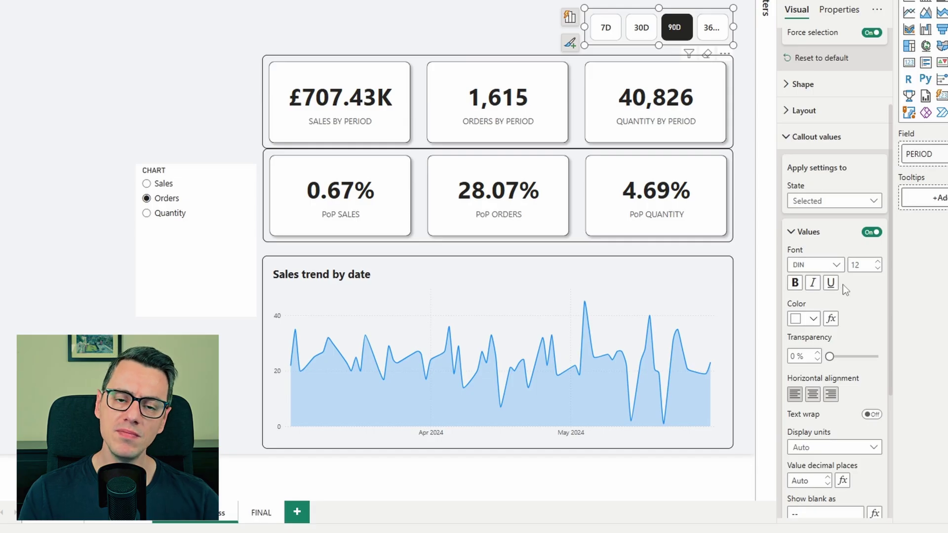
pyautogui.click(837, 266)
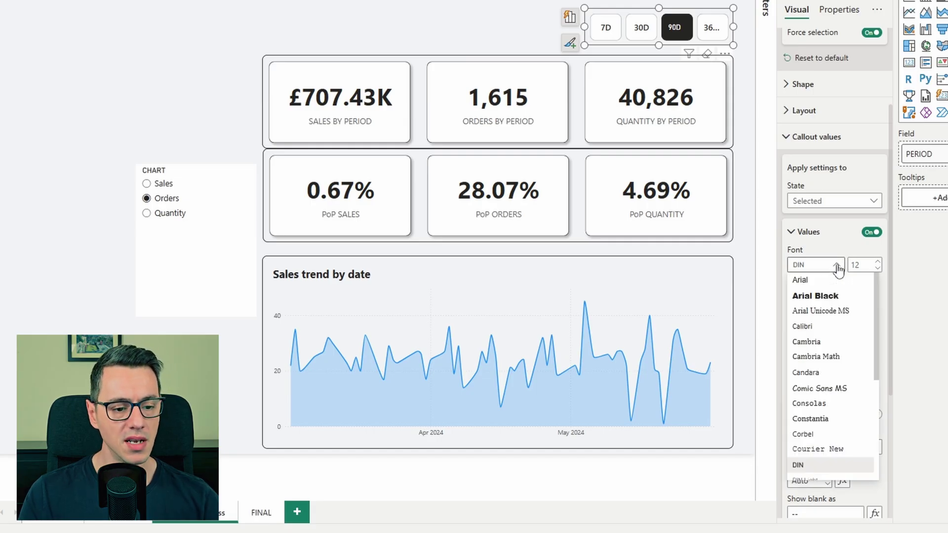
pyautogui.scroll(-5, 838, 353)
pyautogui.click(845, 384)
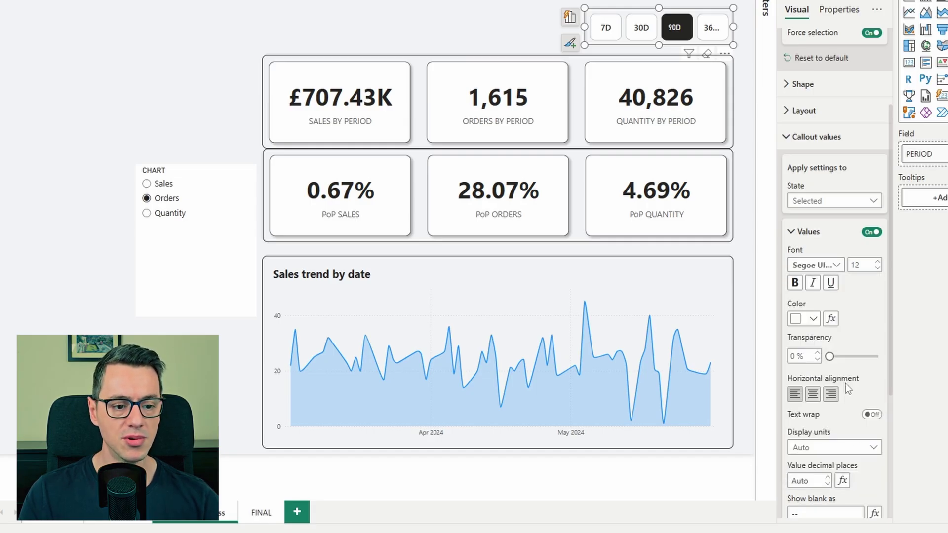
pyautogui.click(814, 396)
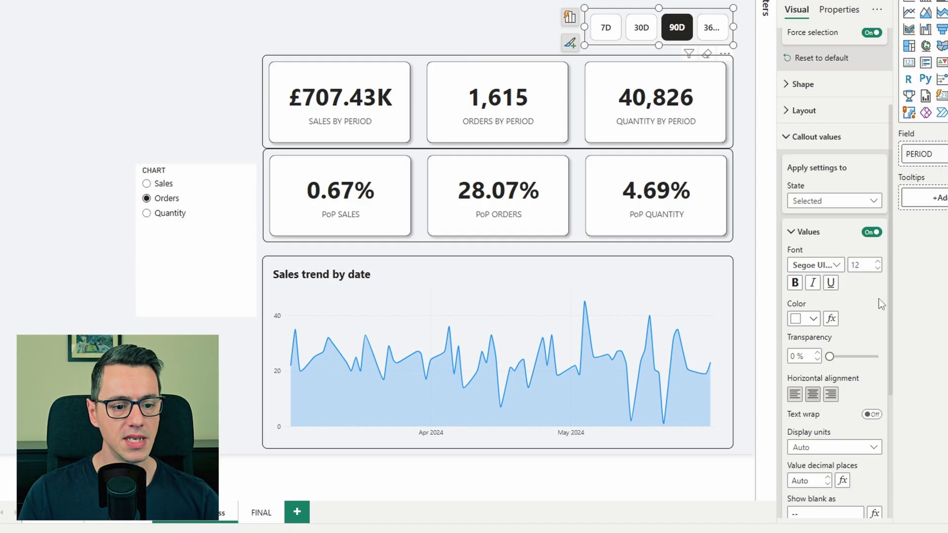
# Check the Hover state label settings, then widen the slicer so 365D fits.
pyautogui.click(820, 203)
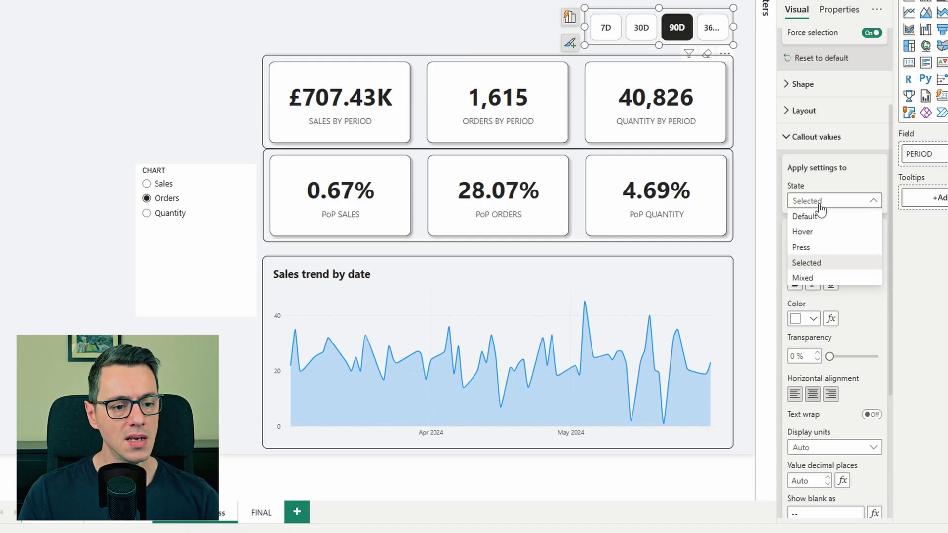
pyautogui.click(820, 235)
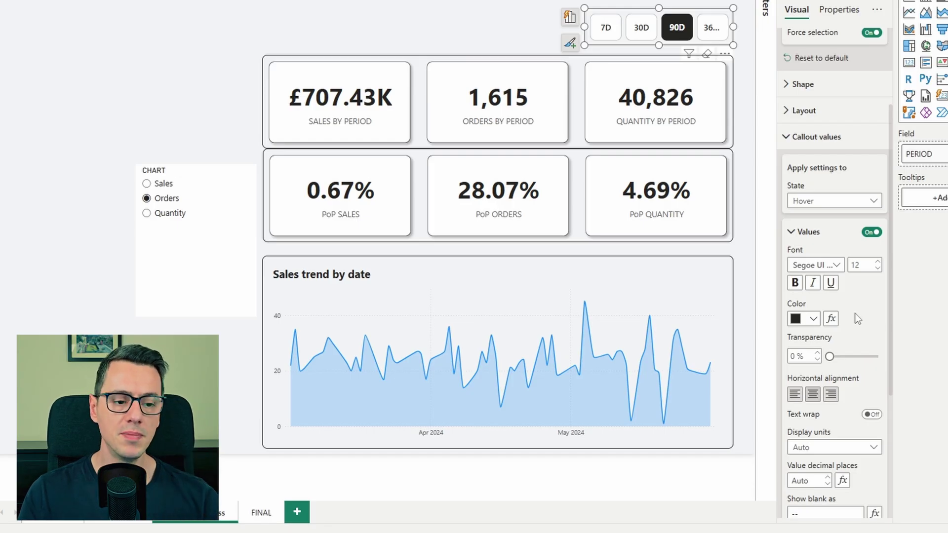
pyautogui.scroll(-4, 846, 280)
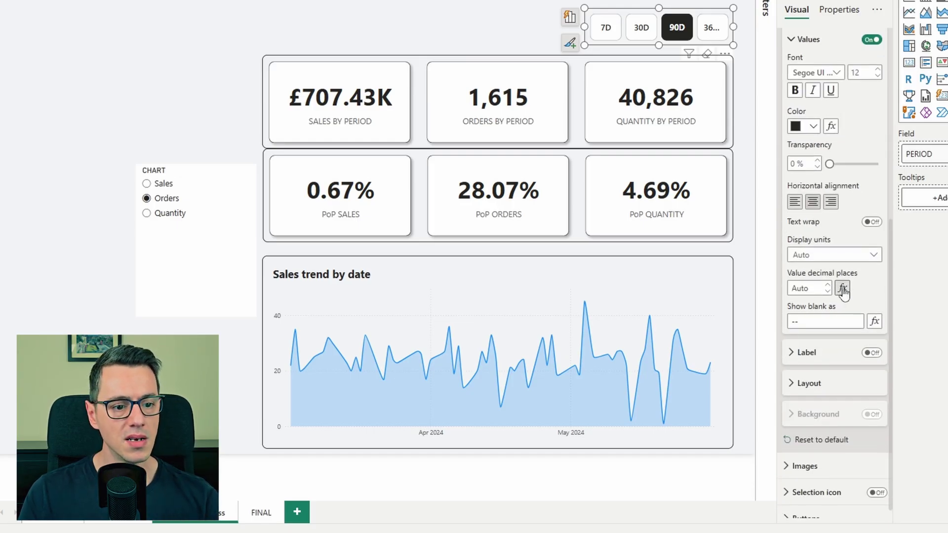
pyautogui.scroll(4, 852, 127)
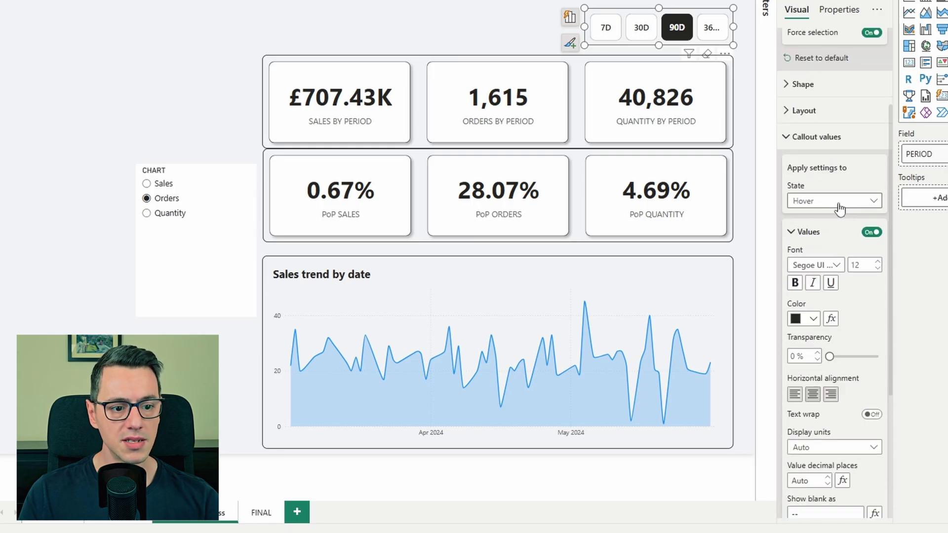
pyautogui.click(839, 207)
pyautogui.click(839, 242)
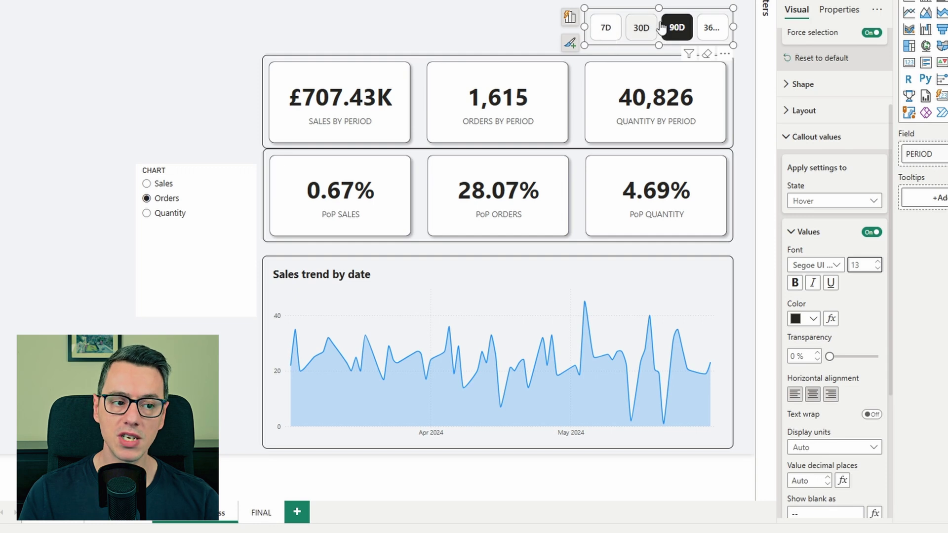
pyautogui.moveTo(583, 27); pyautogui.dragTo(569, 29)
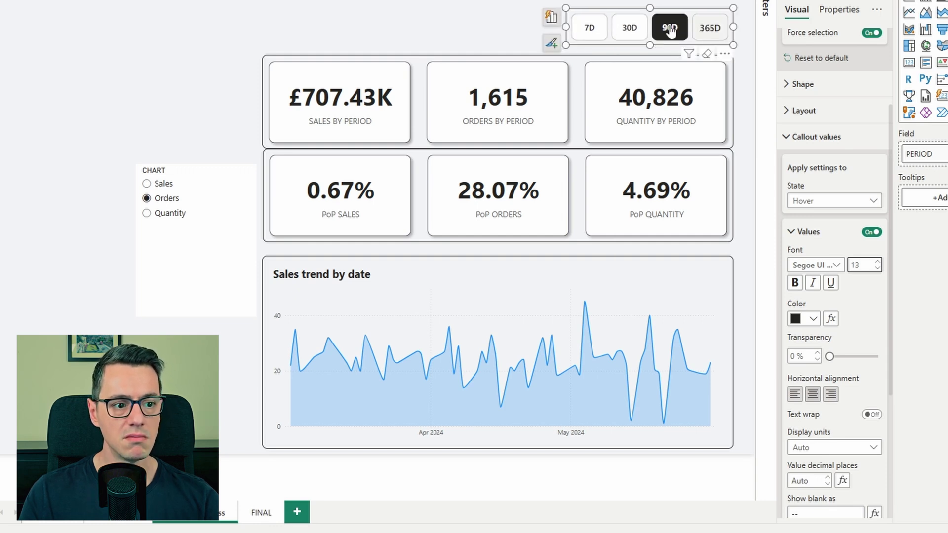
# Set the slicer's outer padding to 0 px on all four sides.
pyautogui.click(786, 143)
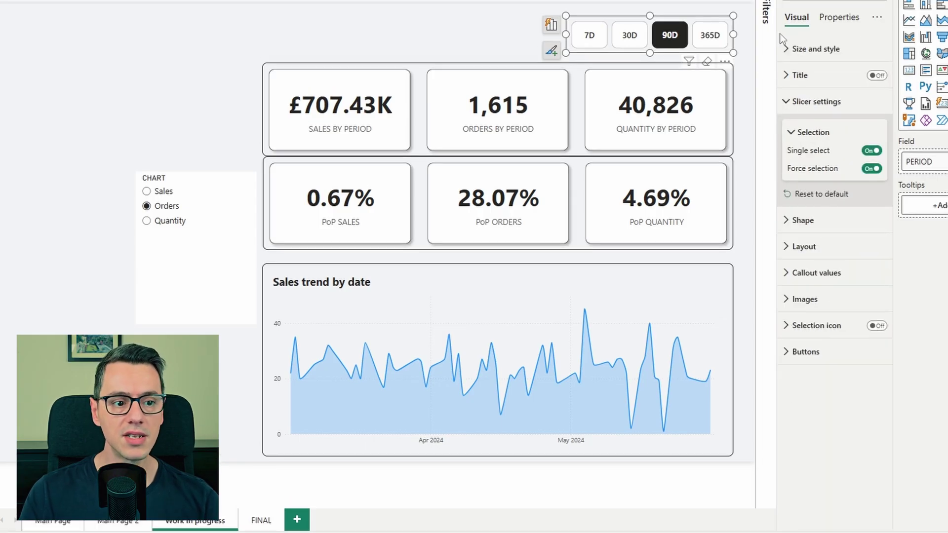
pyautogui.click(787, 48)
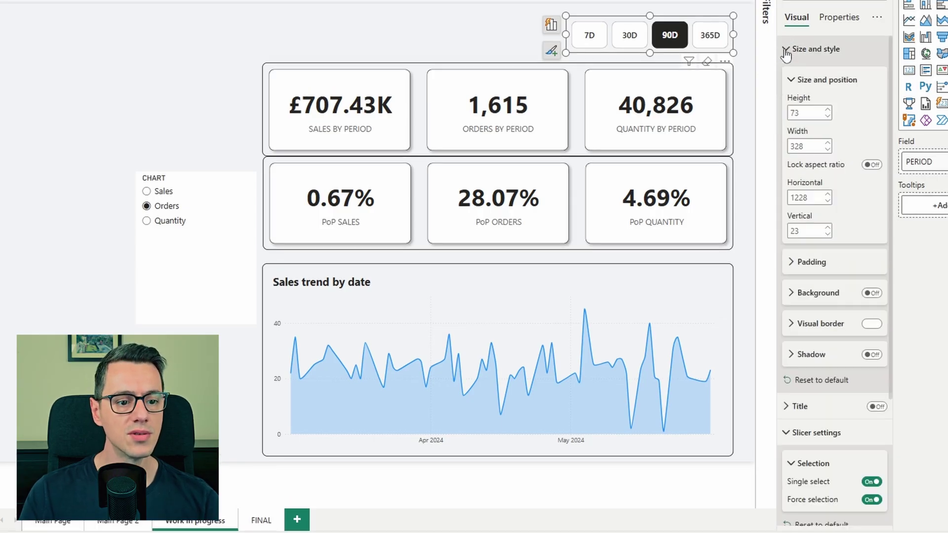
pyautogui.click(814, 263)
pyautogui.press('Tab')
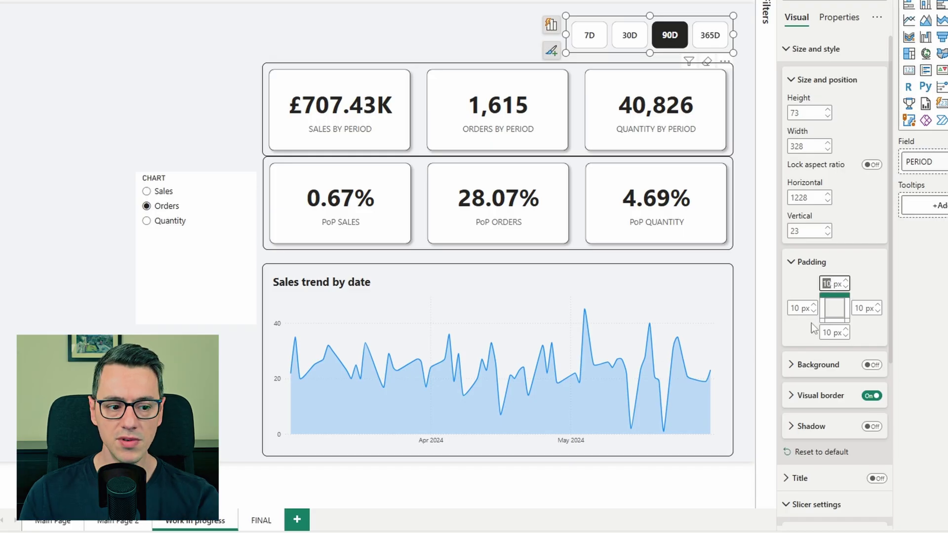
pyautogui.write('0')
pyautogui.press('Tab')
pyautogui.write('0')
pyautogui.press('Tab')
pyautogui.write('0')
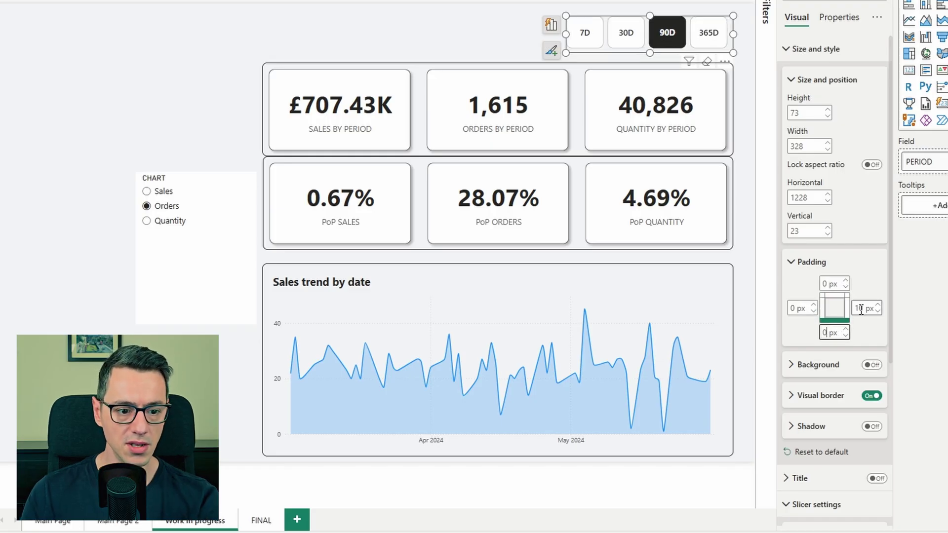
pyautogui.press('Tab')
pyautogui.write('0')
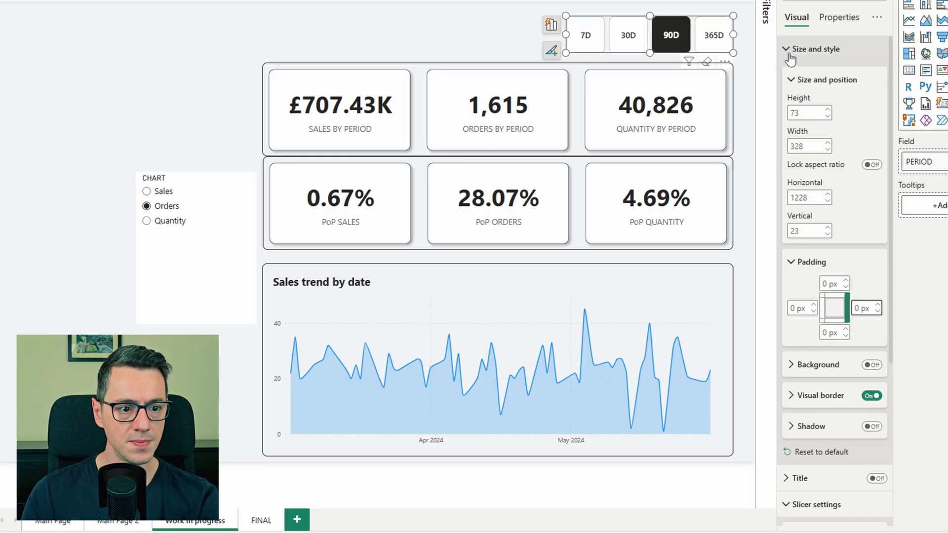
pyautogui.click(790, 55)
# Choose Custom button padding for the Default button state.
pyautogui.click(789, 350)
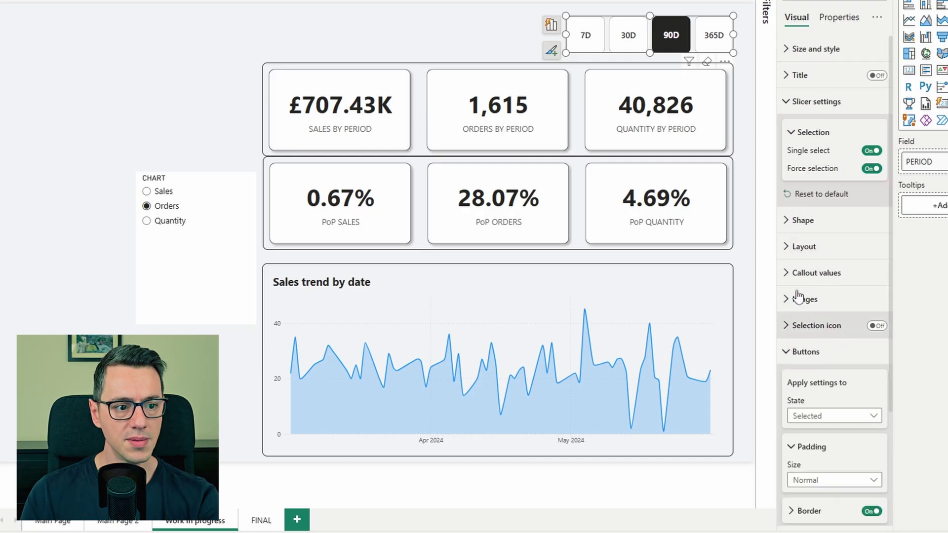
pyautogui.scroll(-3, 798, 296)
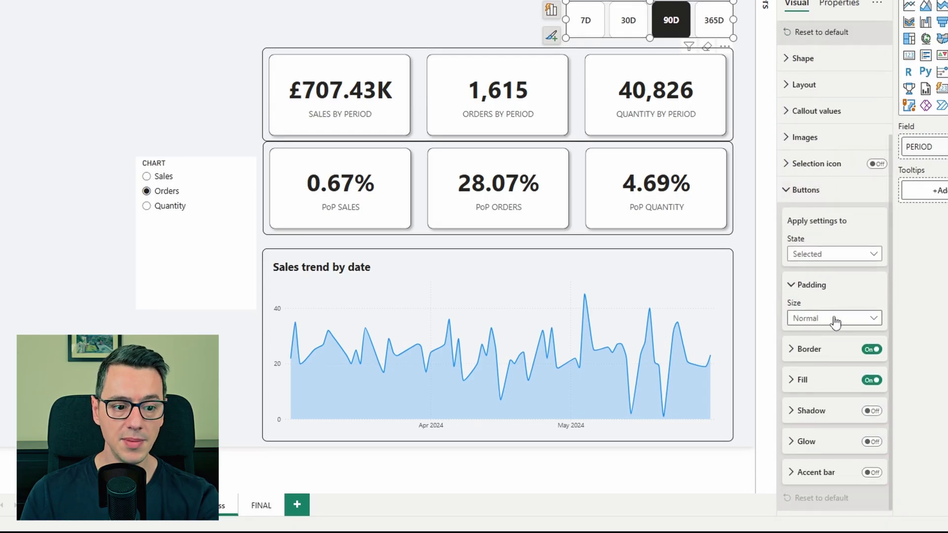
pyautogui.click(835, 317)
pyautogui.click(835, 317)
pyautogui.click(823, 255)
pyautogui.click(820, 271)
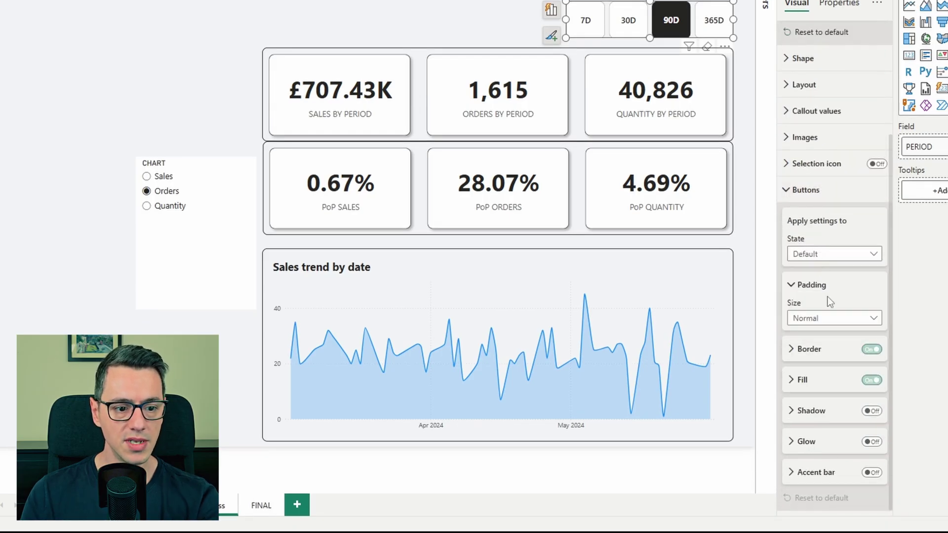
pyautogui.click(838, 320)
pyautogui.click(805, 379)
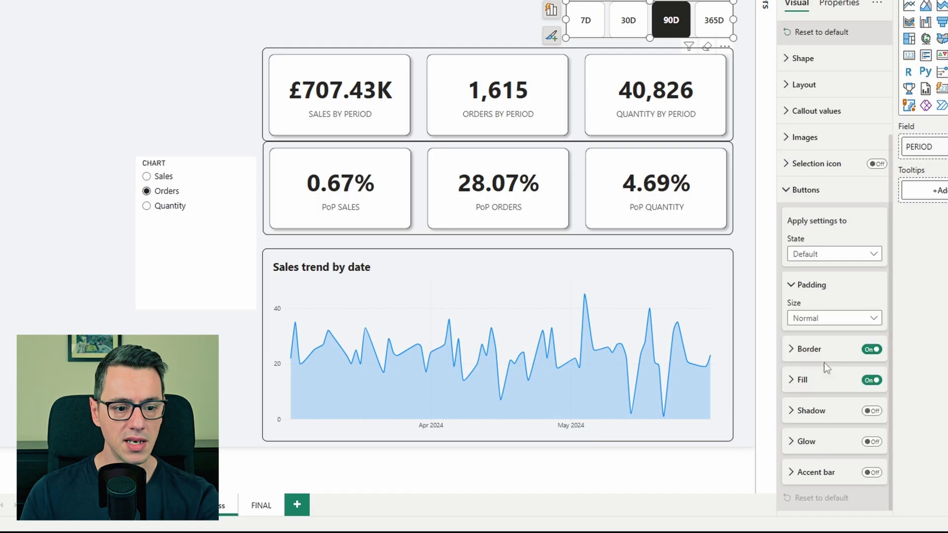
# Set the button padding to 0 on top, bottom, left and right.
pyautogui.doubleClick(825, 353)
pyautogui.write('0')
pyautogui.doubleClick(824, 401)
pyautogui.write('0')
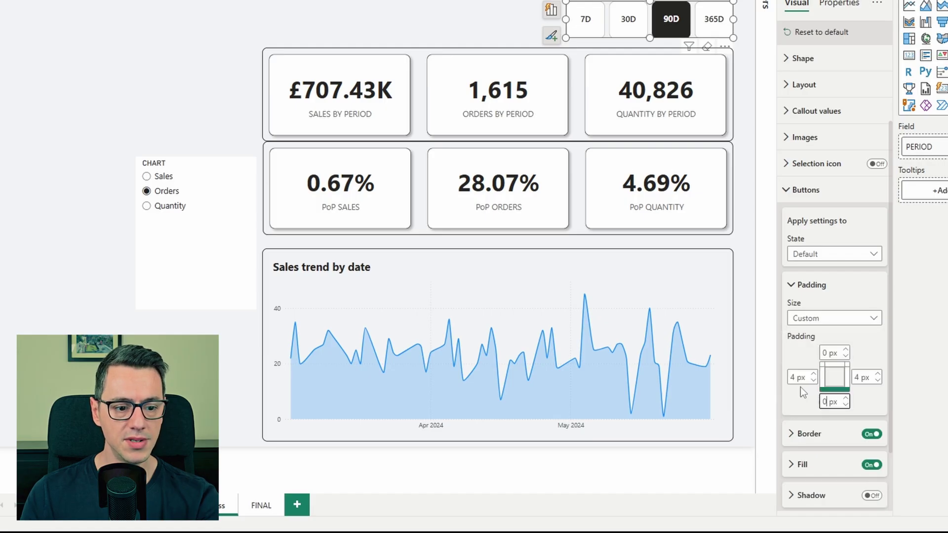
pyautogui.doubleClick(792, 377)
pyautogui.write('0')
pyautogui.doubleClick(856, 378)
pyautogui.write('0')
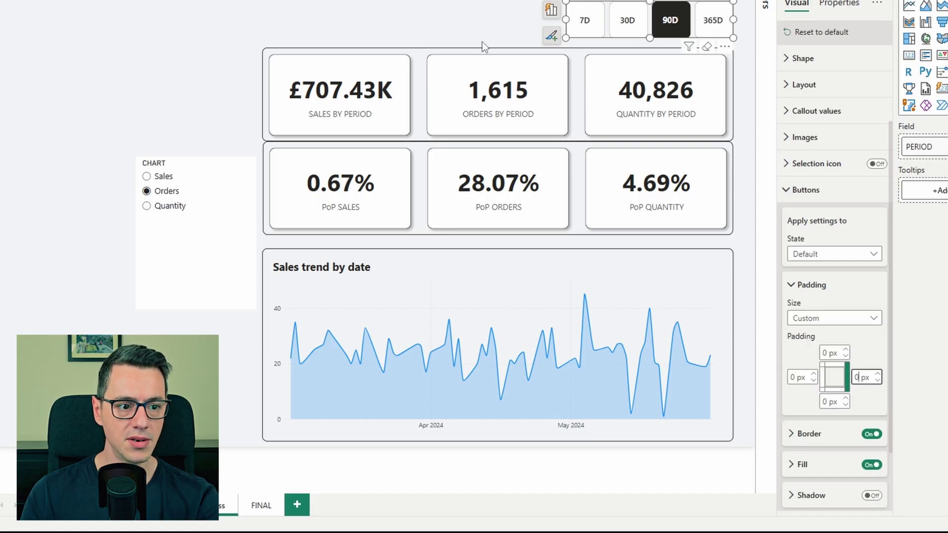
pyautogui.click(482, 41)
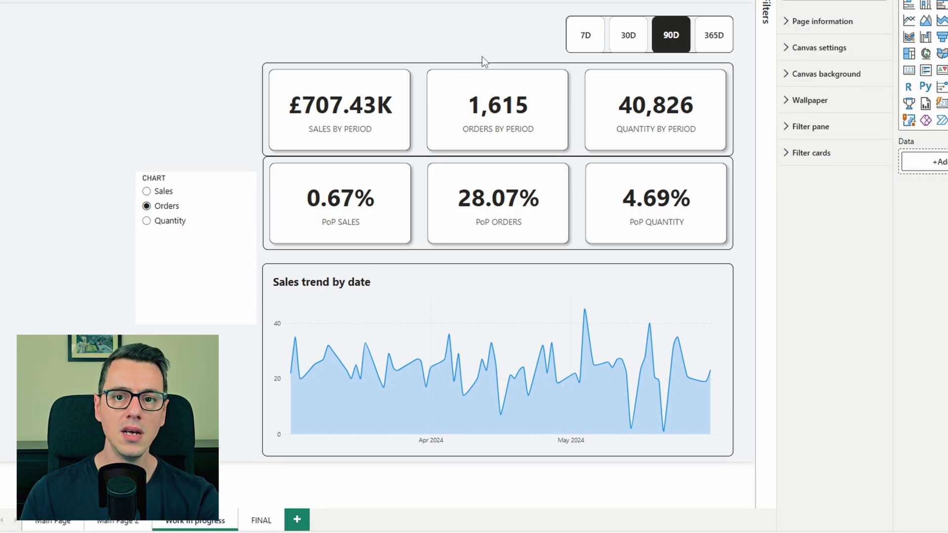
# Shorten the period slicer from the top and narrow it from the left into a compact strip.
pyautogui.click(650, 23)
pyautogui.moveTo(651, 13); pyautogui.dragTo(653, 29)
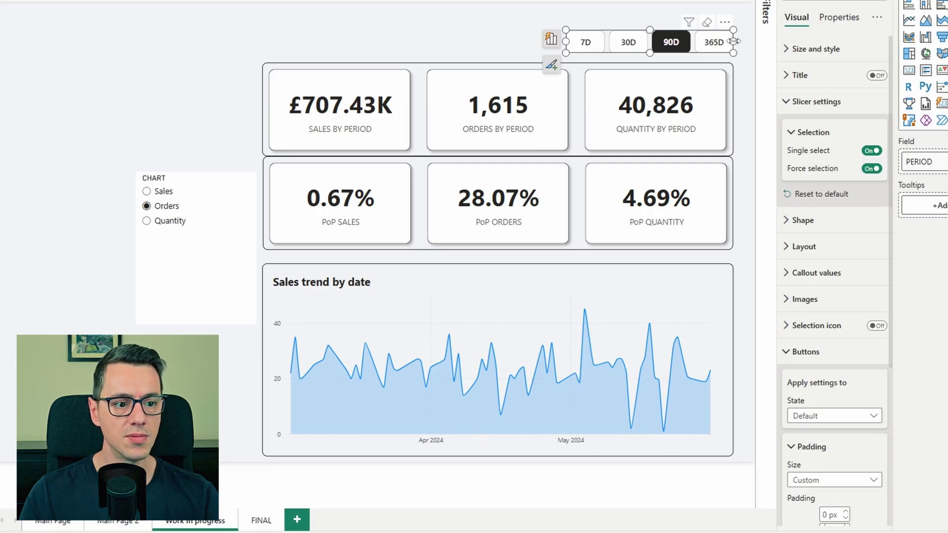
pyautogui.moveTo(733, 42)
pyautogui.mouseDown()
pyautogui.moveTo(719, 41)
pyautogui.moveTo(733, 42)
pyautogui.mouseUp()
pyautogui.moveTo(568, 42); pyautogui.dragTo(582, 41)
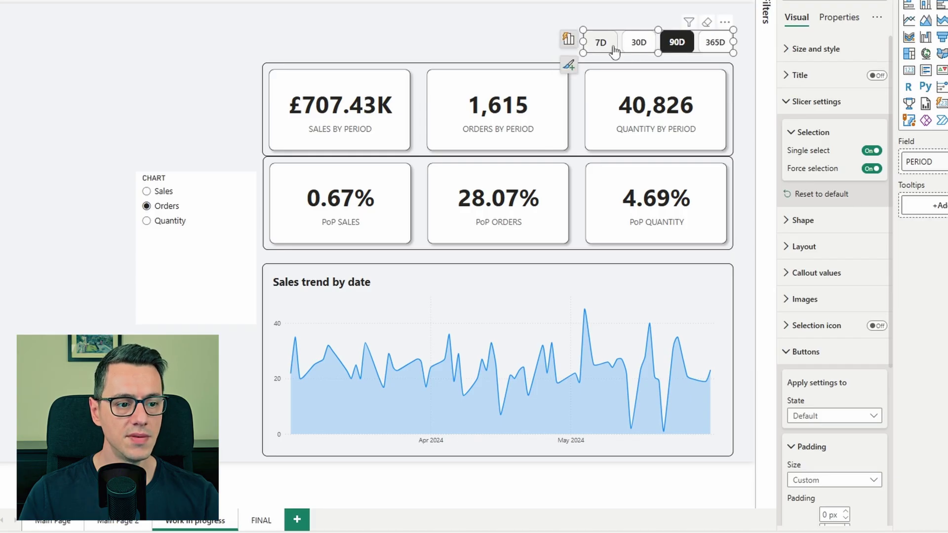
pyautogui.click(526, 44)
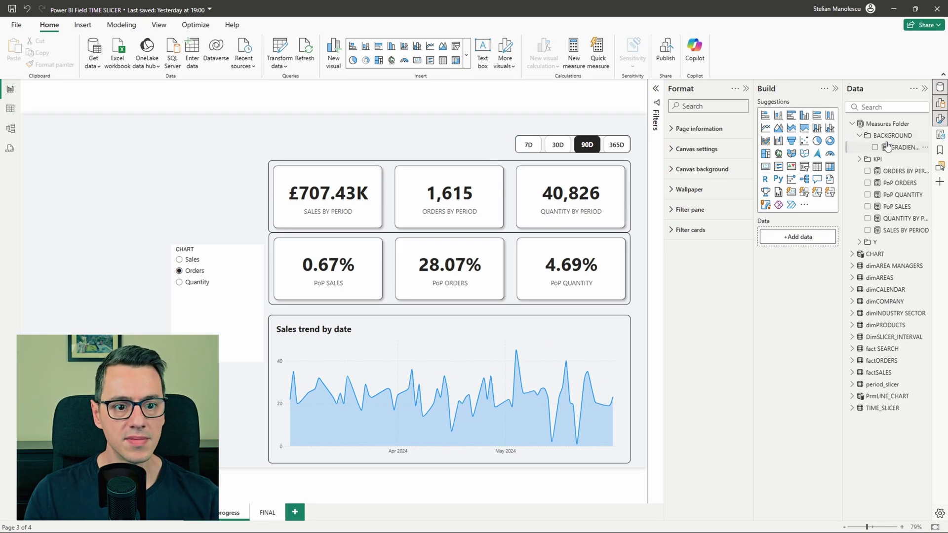
pyautogui.click(900, 147)
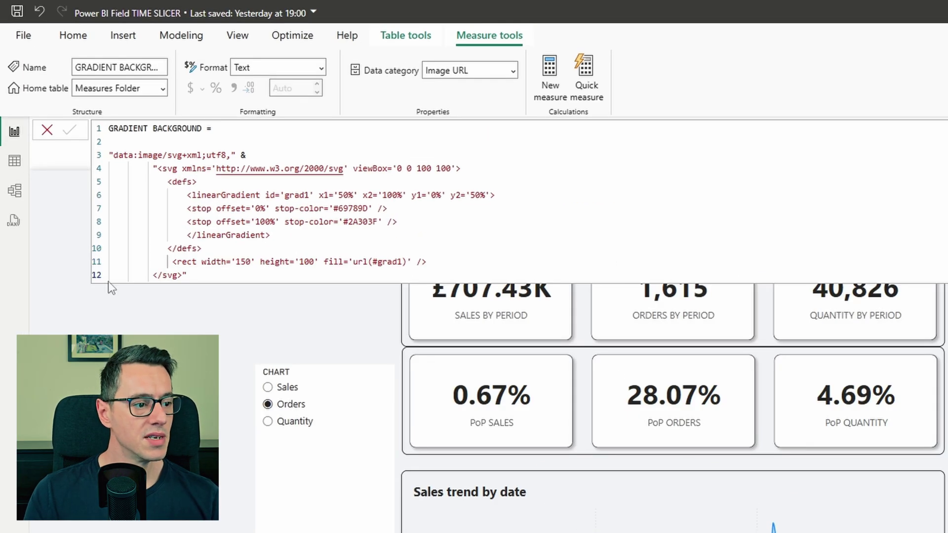
pyautogui.moveTo(178, 267); pyautogui.dragTo(315, 261)
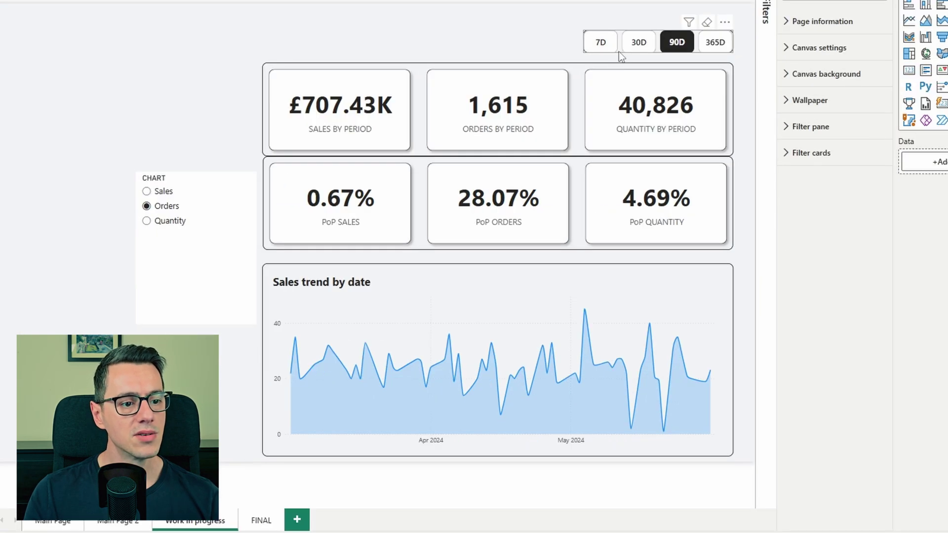
# Use the GRADIENT BACKGROUND measure as the Selected button image, set as background.
pyautogui.click(619, 52)
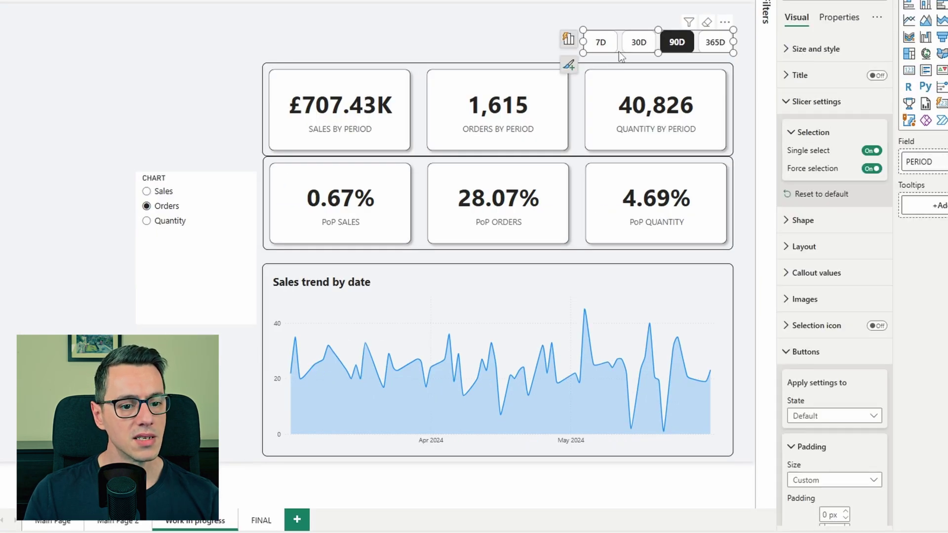
pyautogui.click(792, 353)
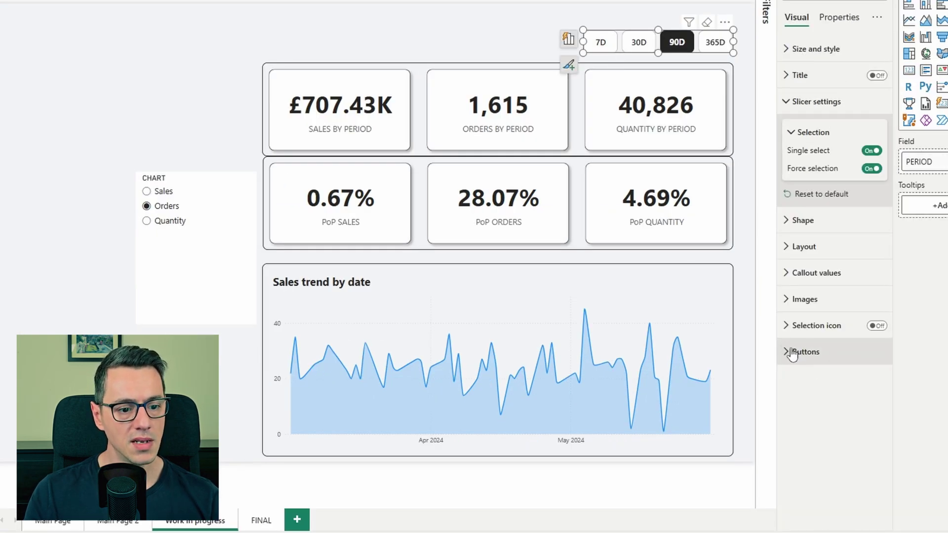
pyautogui.click(789, 298)
pyautogui.scroll(-5, 804, 291)
pyautogui.click(836, 30)
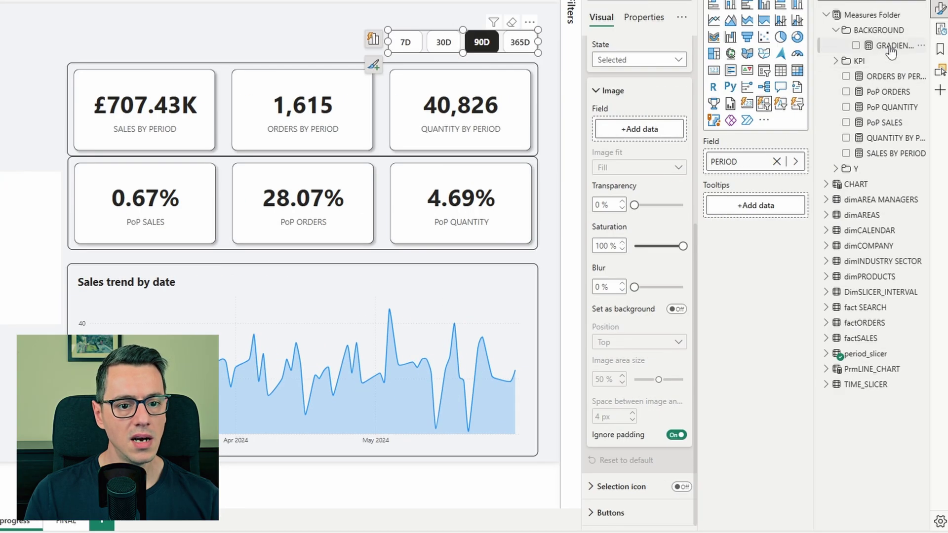
pyautogui.moveTo(889, 45); pyautogui.dragTo(673, 132)
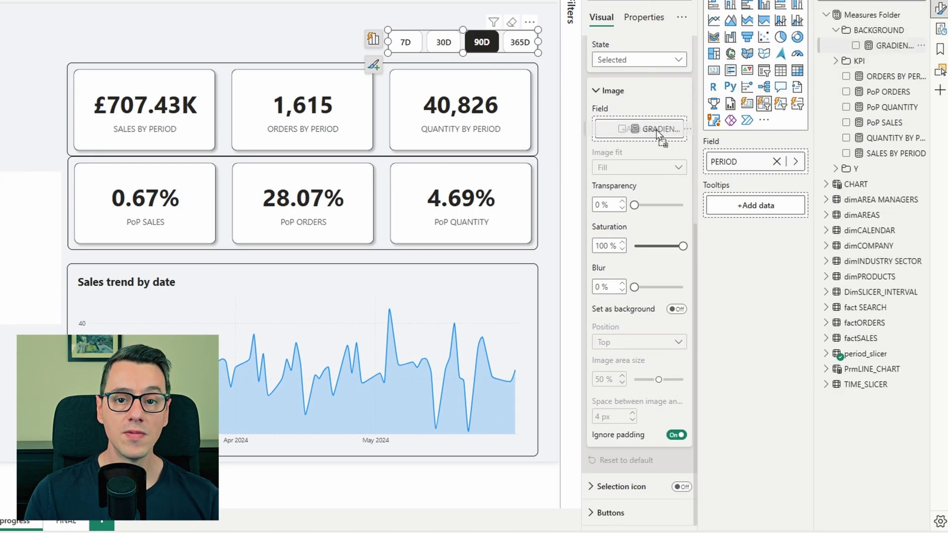
pyautogui.moveTo(656, 130); pyautogui.dragTo(656, 130)
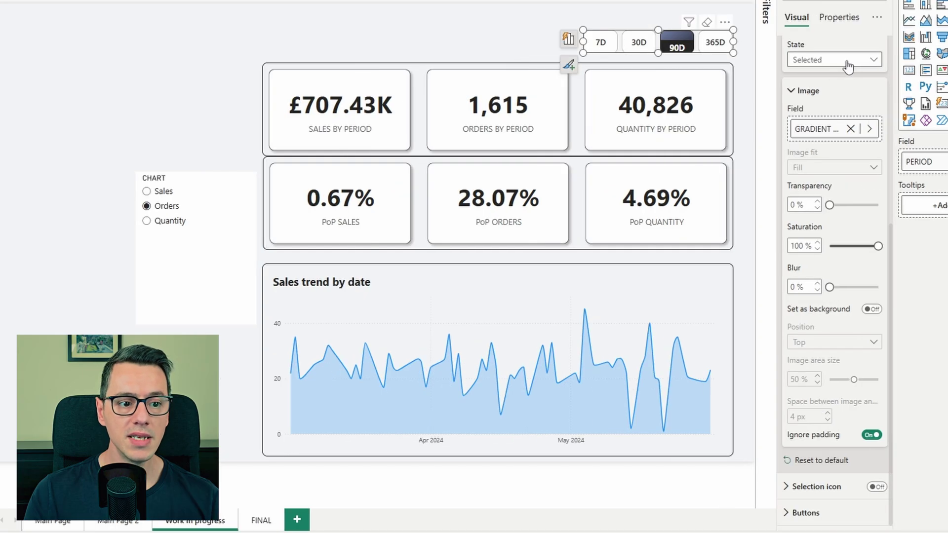
pyautogui.click(848, 59)
pyautogui.click(847, 59)
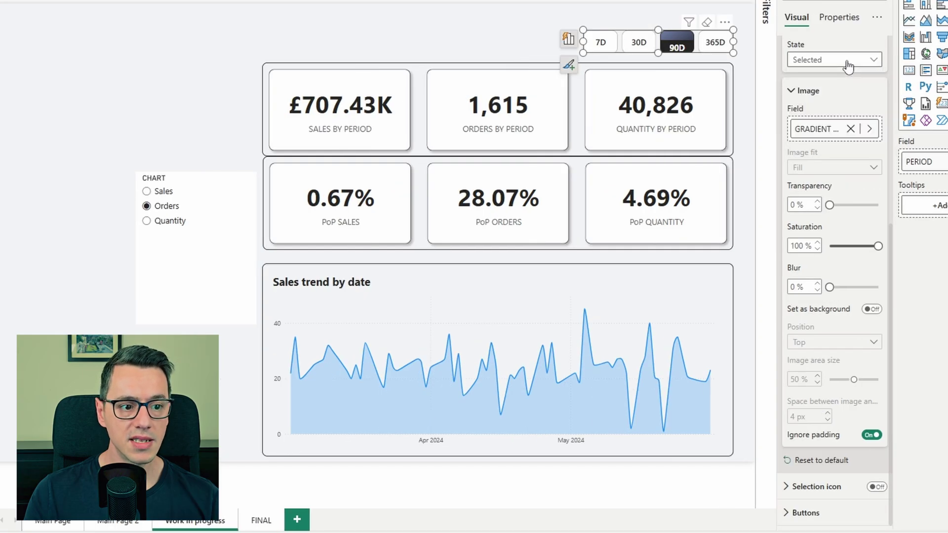
pyautogui.click(872, 310)
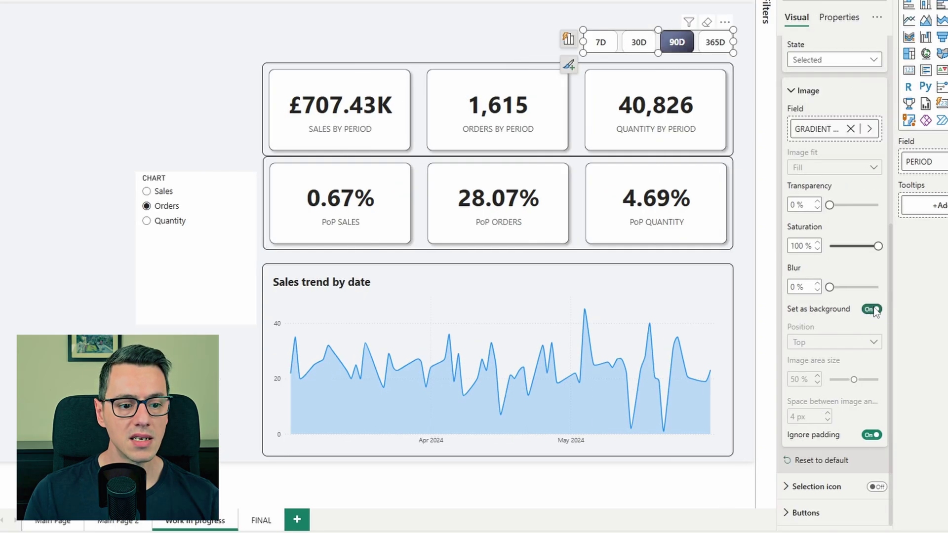
pyautogui.click(543, 47)
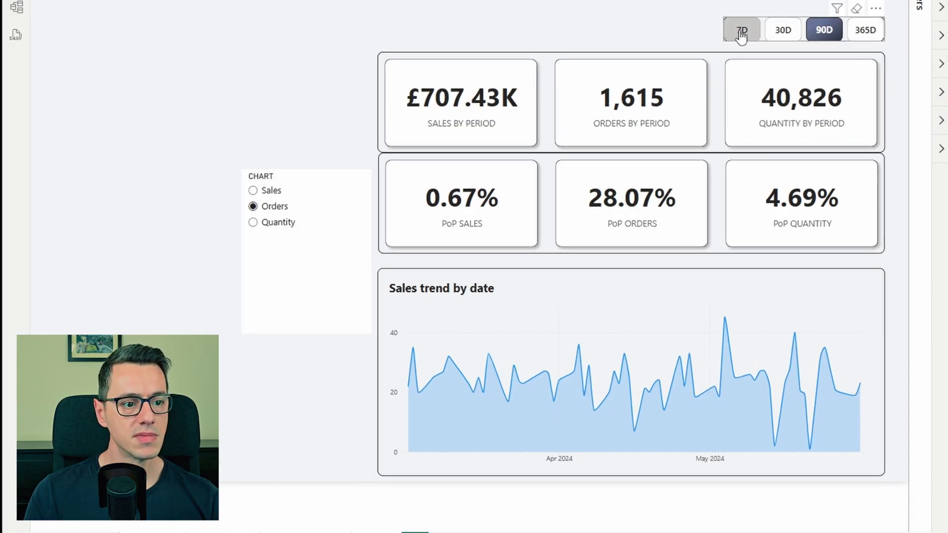
# Try the 7D, 30D and 365D tiles, finishing on 7D with Sales charted.
pyautogui.click(741, 30)
pyautogui.click(783, 29)
pyautogui.click(865, 29)
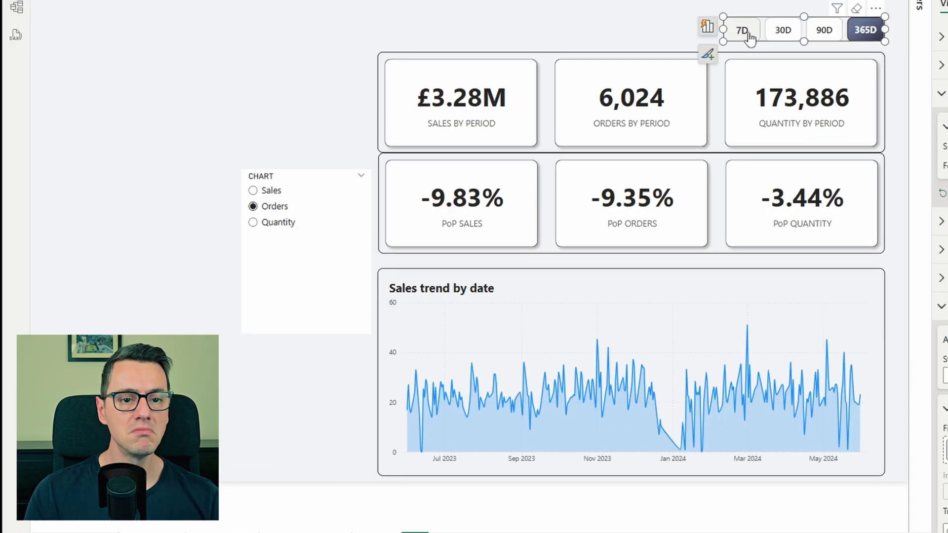
pyautogui.click(749, 35)
pyautogui.click(252, 190)
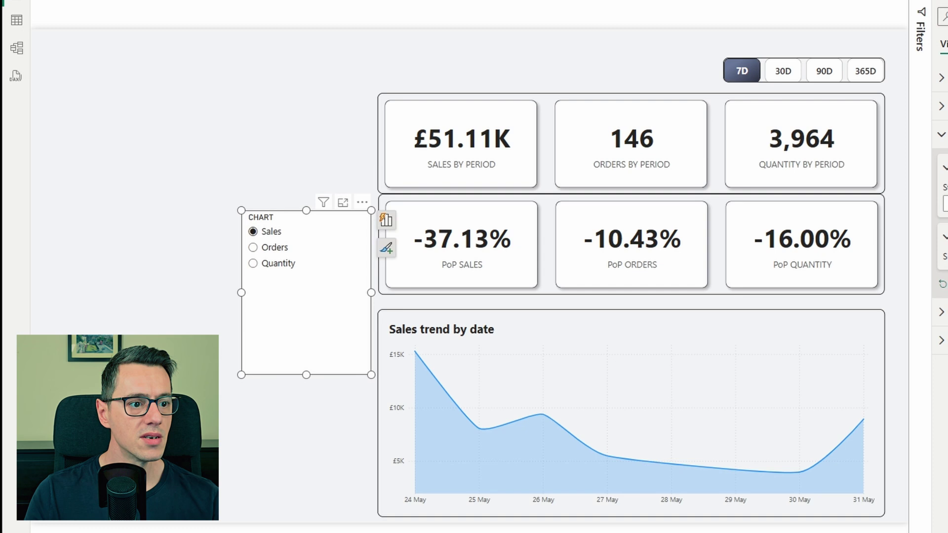
# Convert the CHART slicer to tiles and format-paint the period slicer's styling onto it.
pyautogui.click(655, 25)
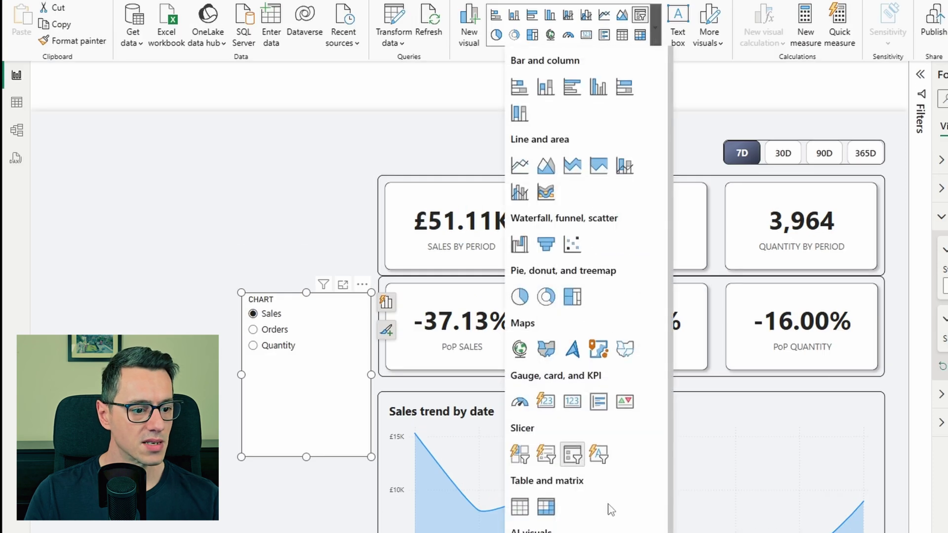
pyautogui.click(524, 461)
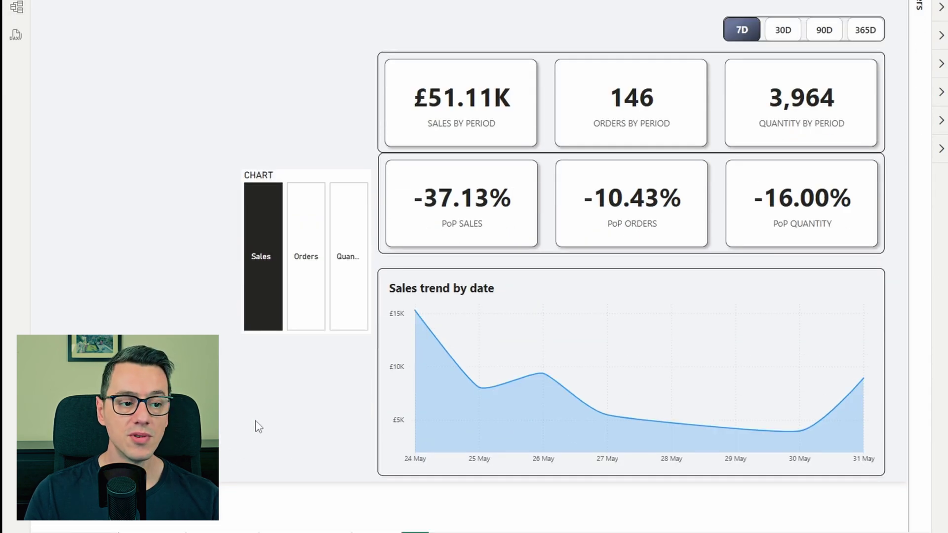
pyautogui.click(769, 42)
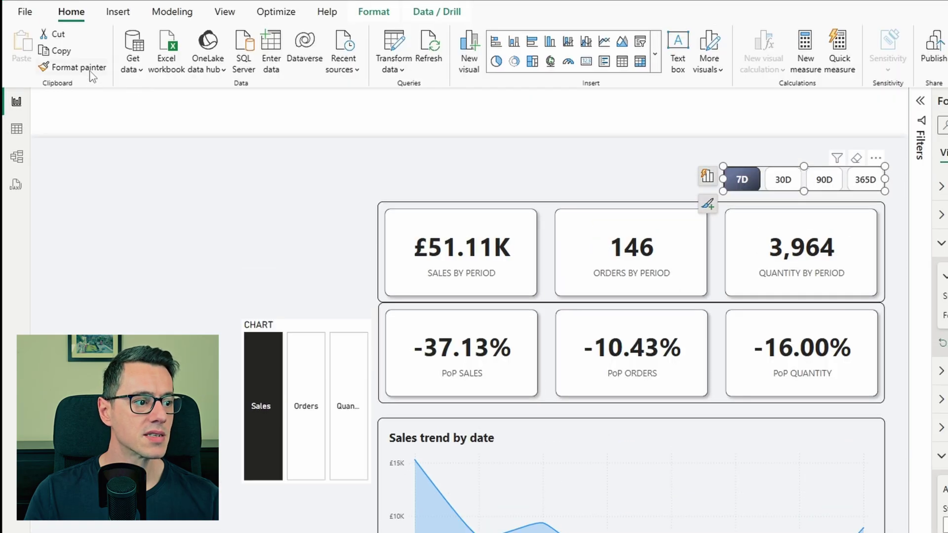
pyautogui.click(79, 68)
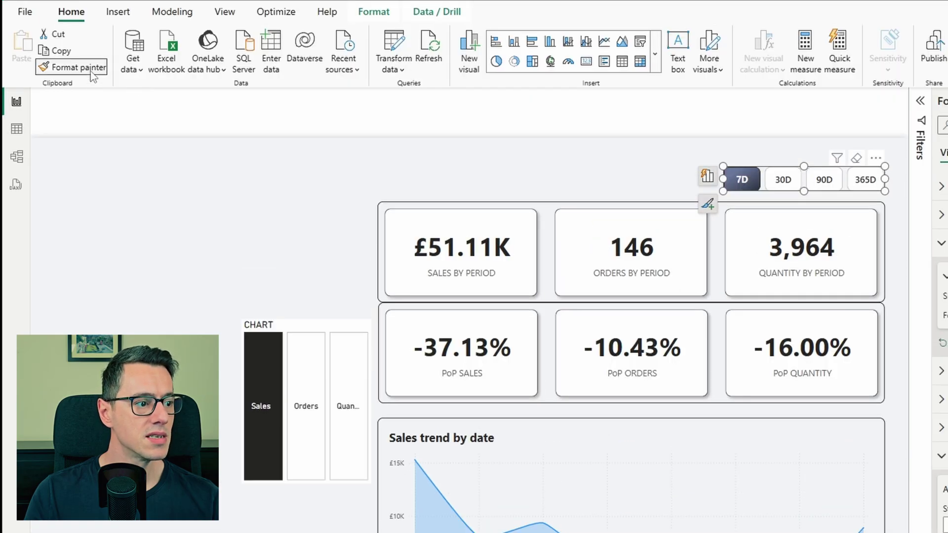
pyautogui.click(324, 324)
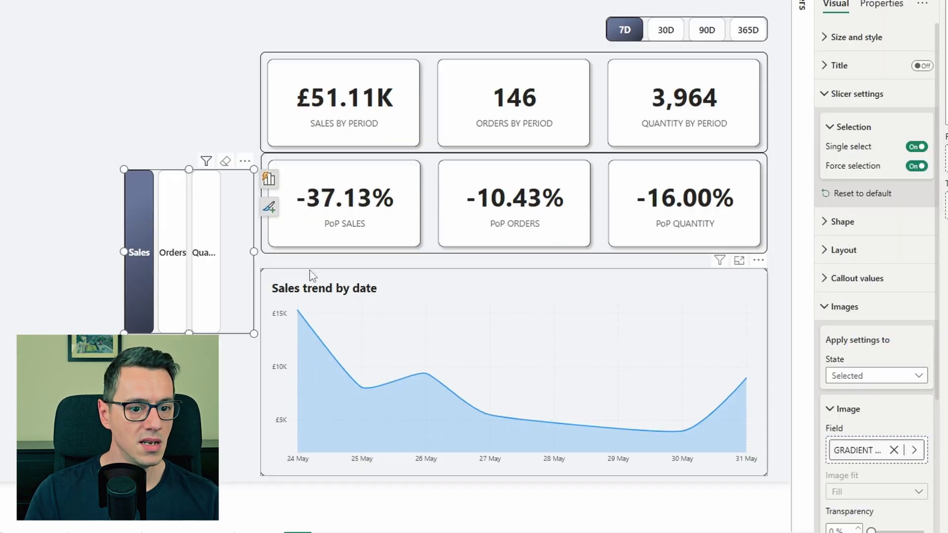
# Show the metric tiles in 3 columns as a short strip in the chart's top-right corner.
pyautogui.click(868, 251)
pyautogui.click(869, 430)
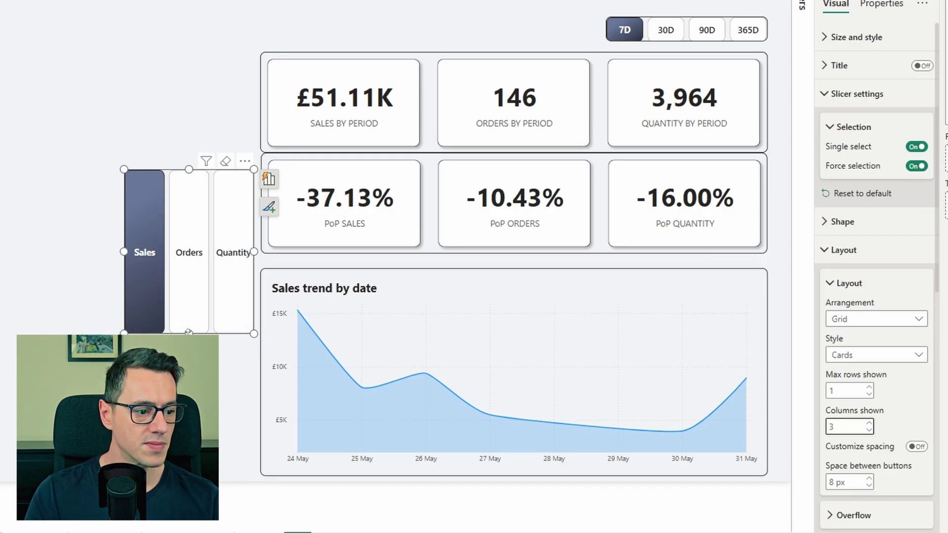
pyautogui.moveTo(188, 331); pyautogui.dragTo(176, 213)
pyautogui.moveTo(230, 191); pyautogui.dragTo(737, 297)
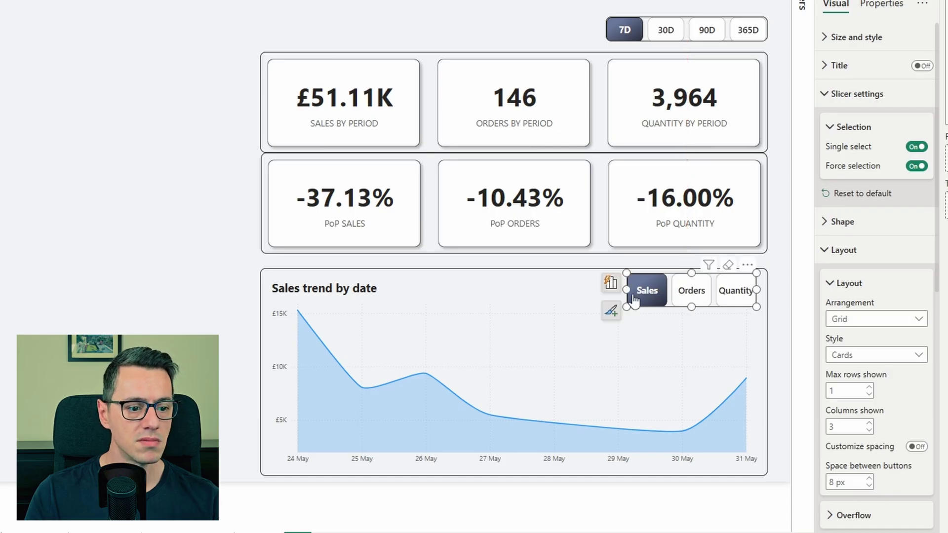
pyautogui.moveTo(626, 292); pyautogui.dragTo(615, 292)
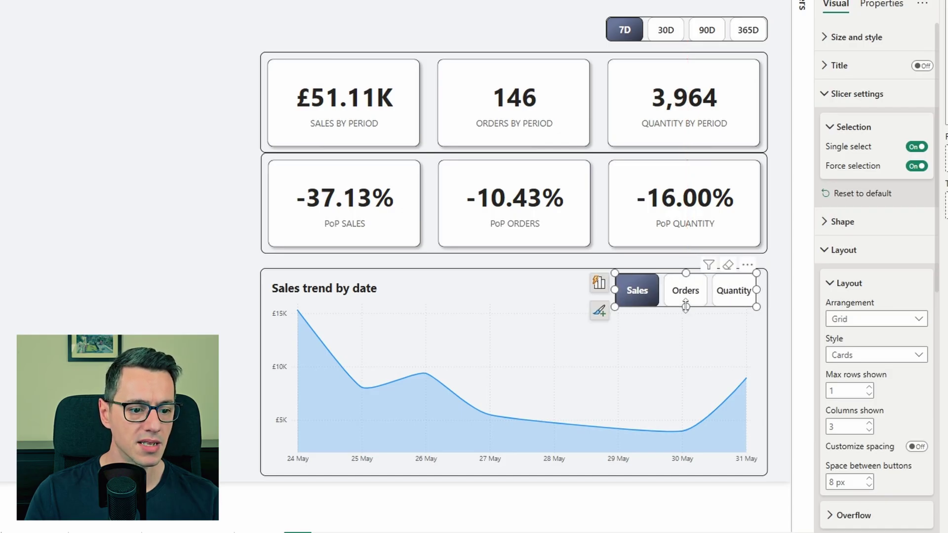
pyautogui.moveTo(686, 306); pyautogui.dragTo(684, 300)
pyautogui.click(733, 291)
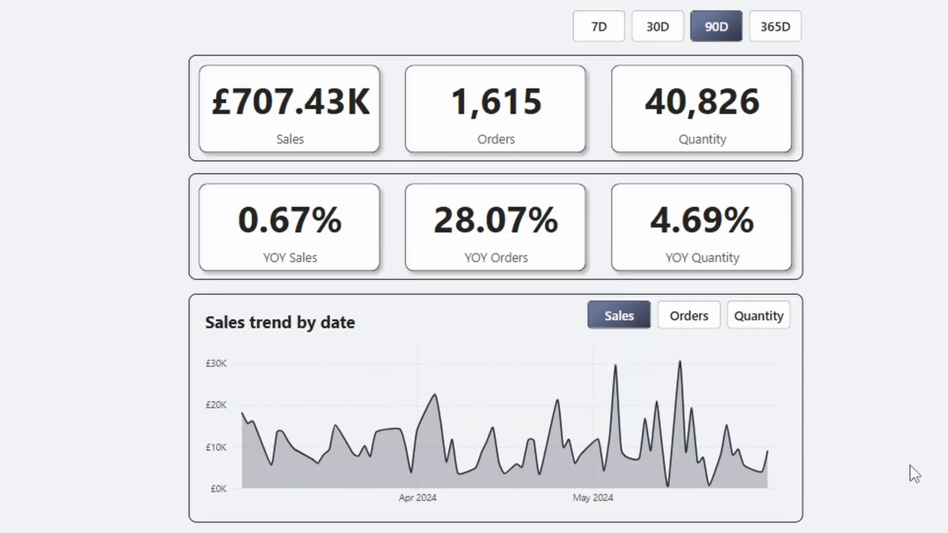
pyautogui.click(690, 319)
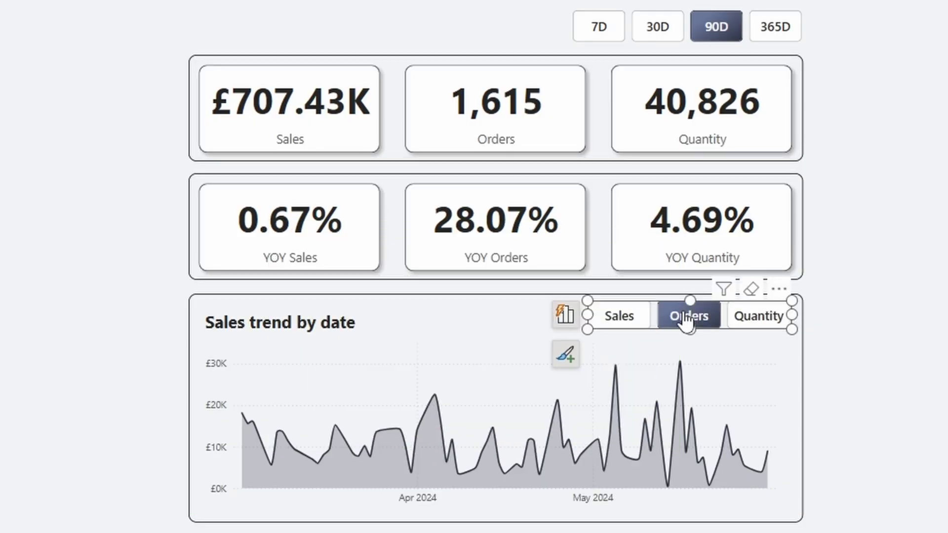
pyautogui.click(639, 316)
pyautogui.click(756, 316)
pyautogui.click(630, 318)
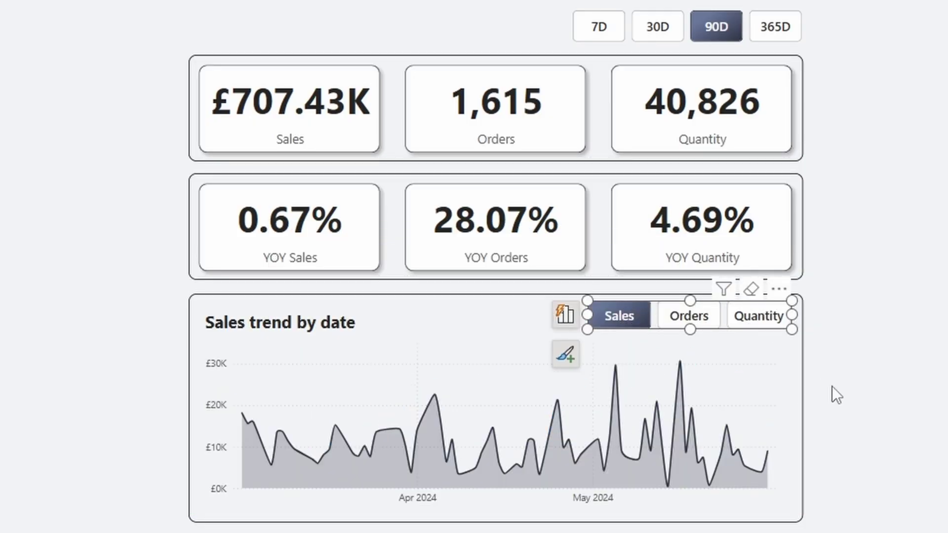